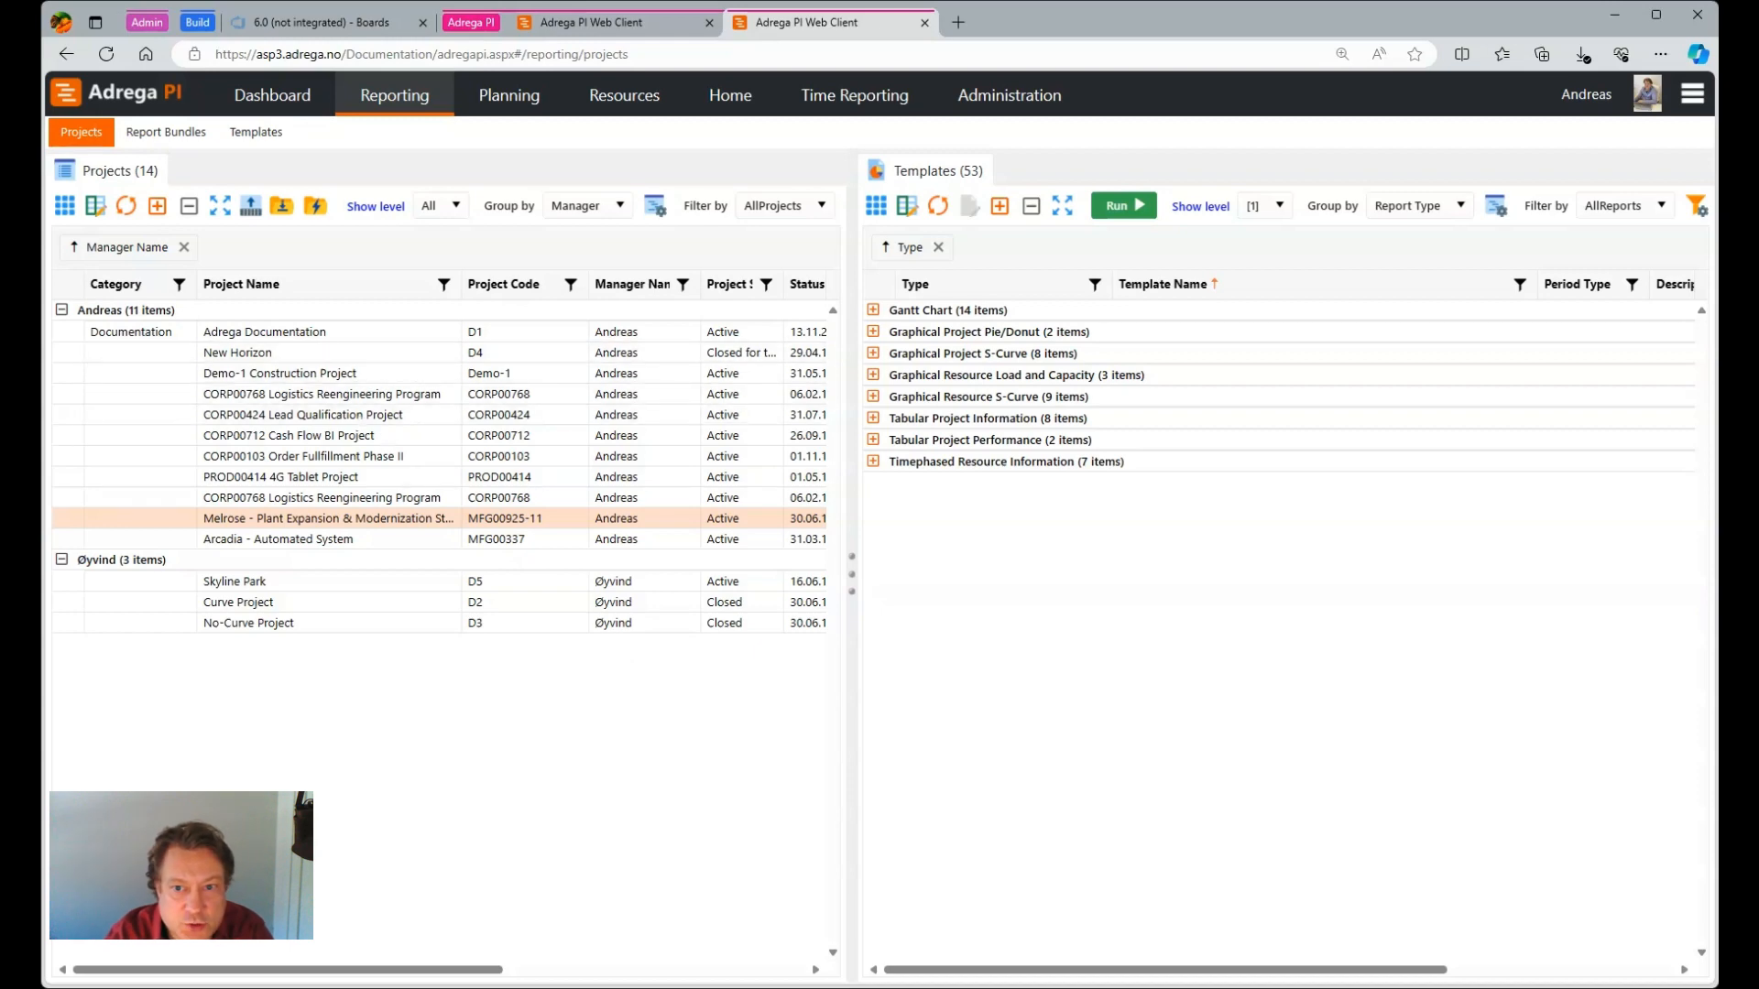
- Start a new report template of the graphical Project S-Curve type from the reporting templates list
click(255, 133)
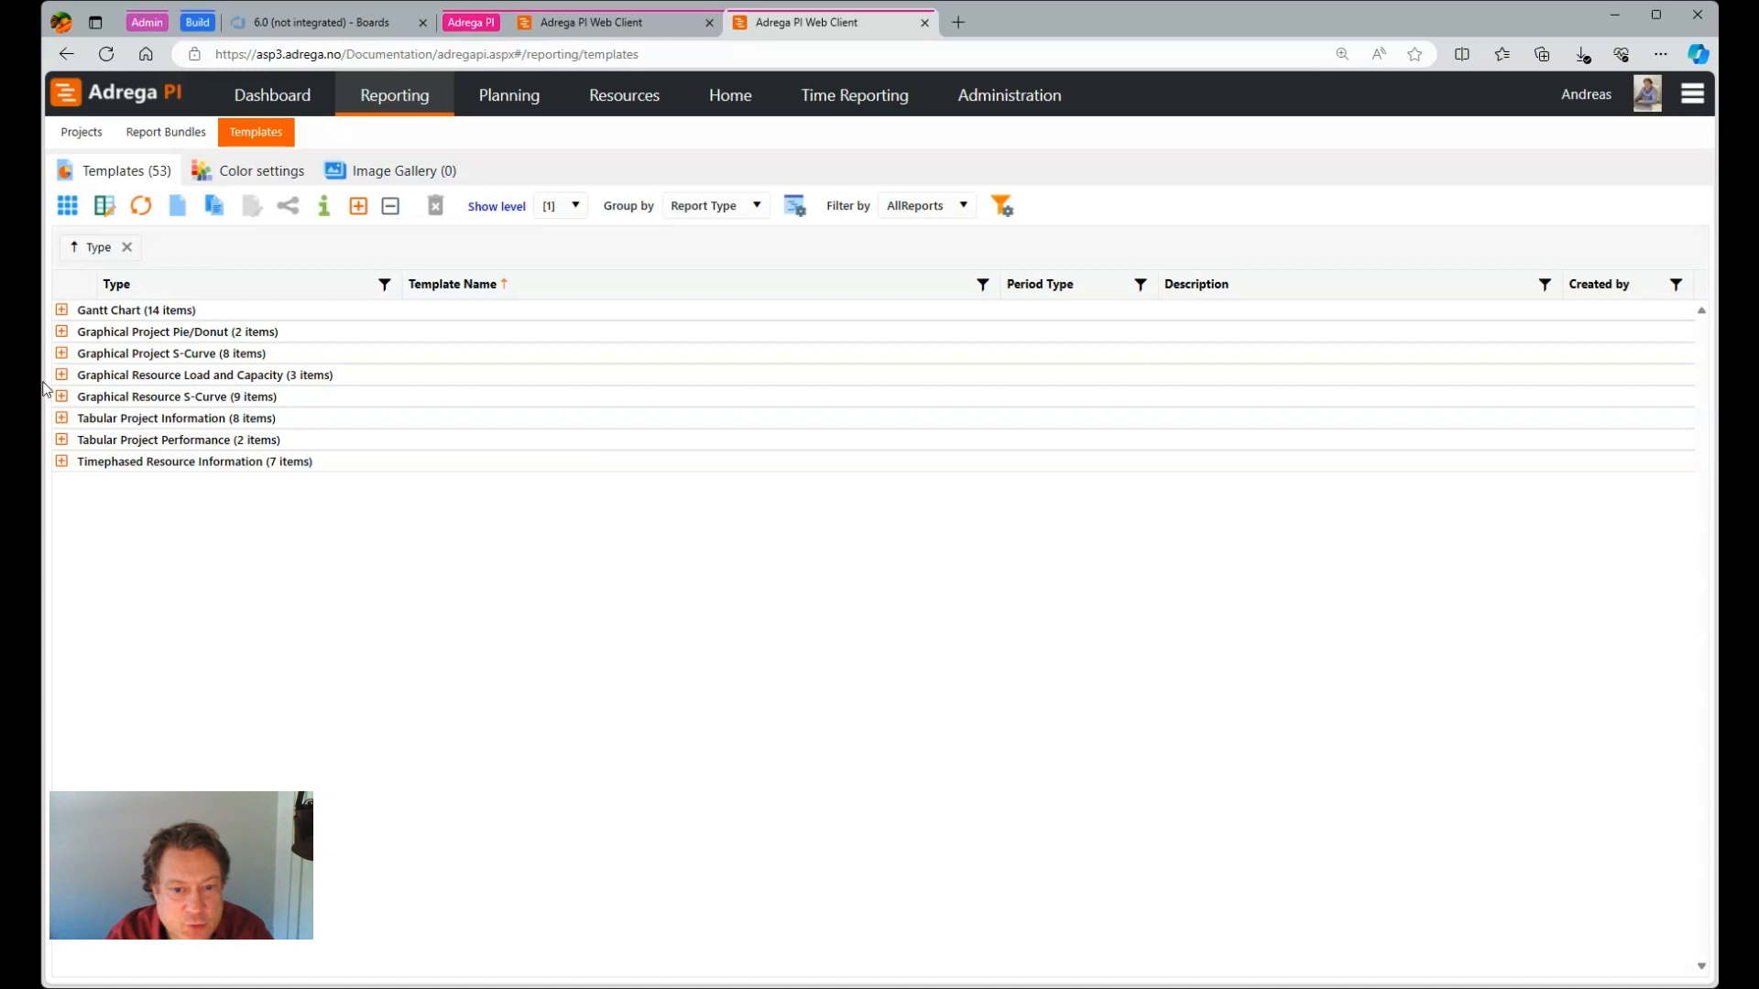
click(62, 354)
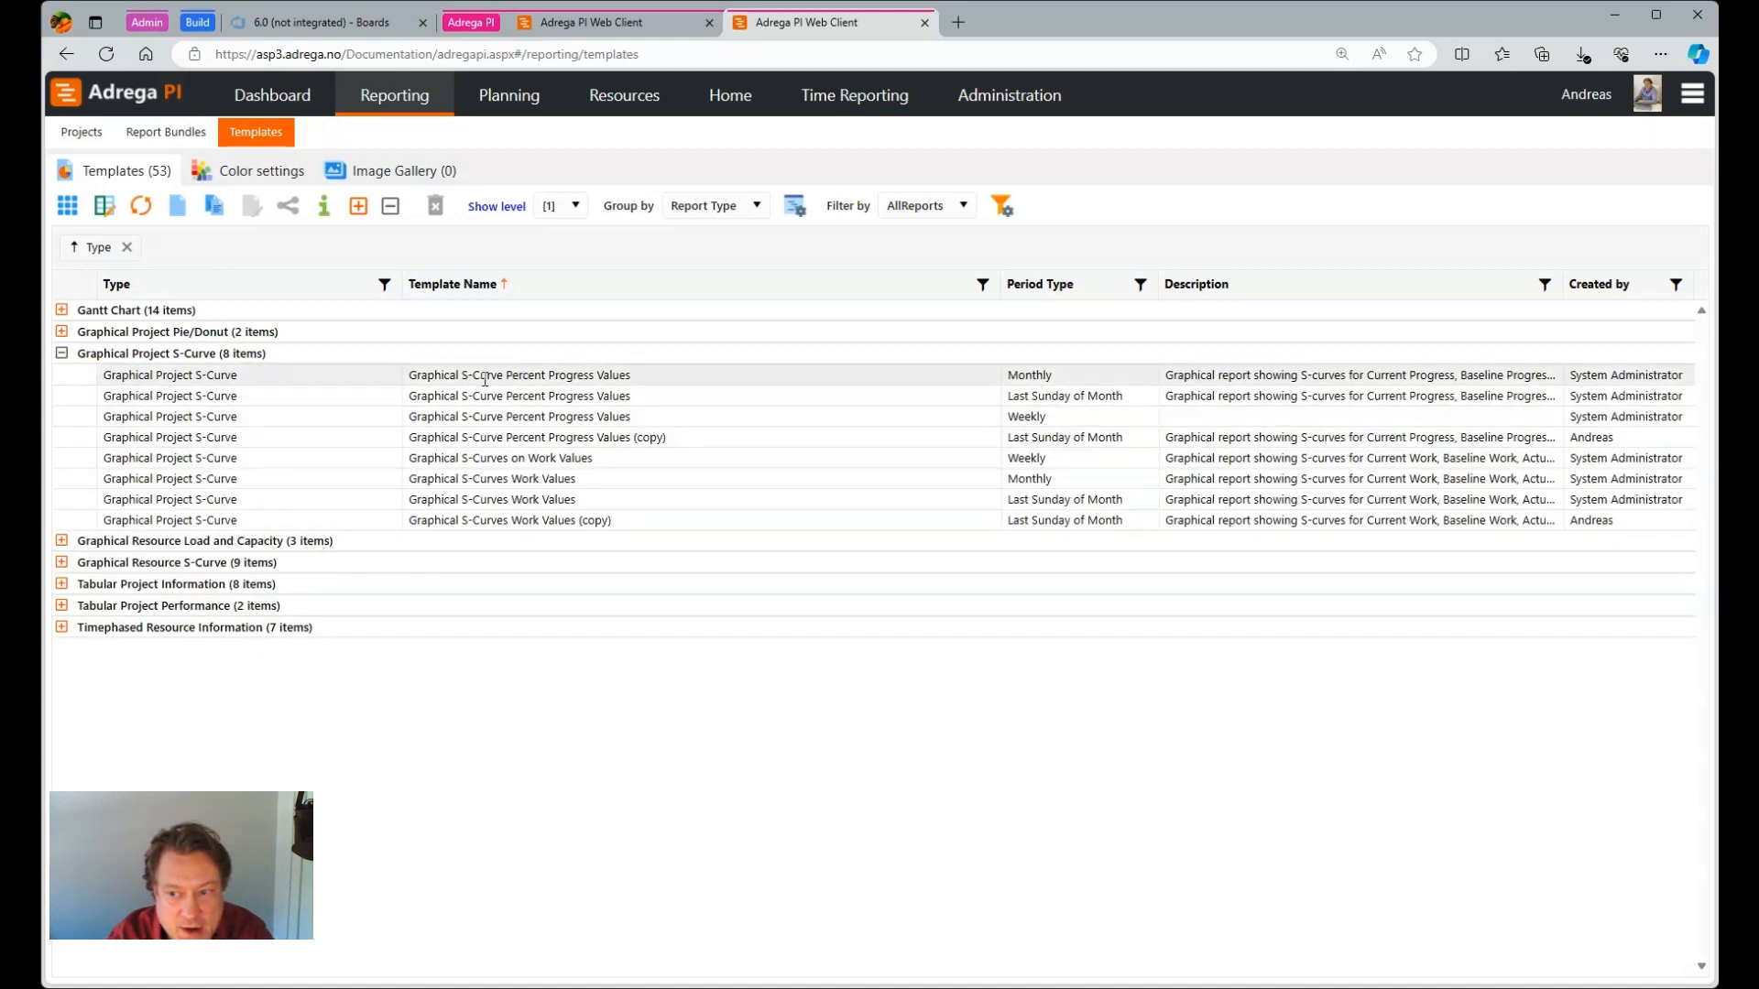
click(449, 523)
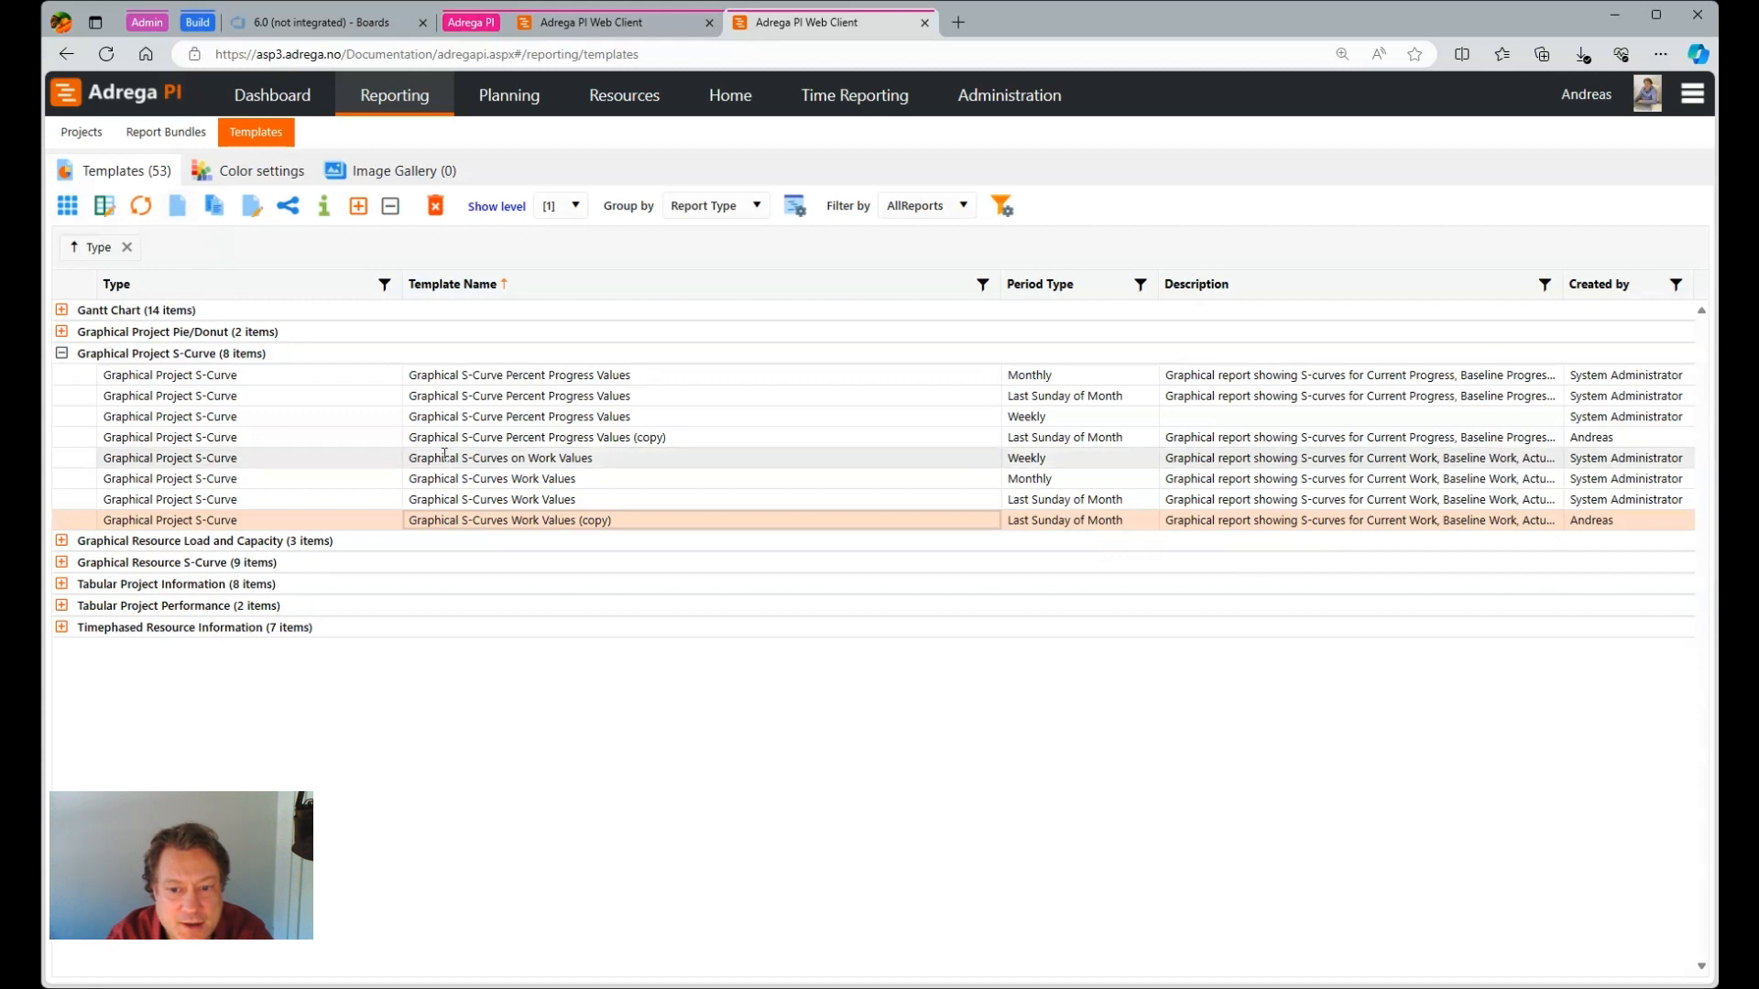
click(178, 209)
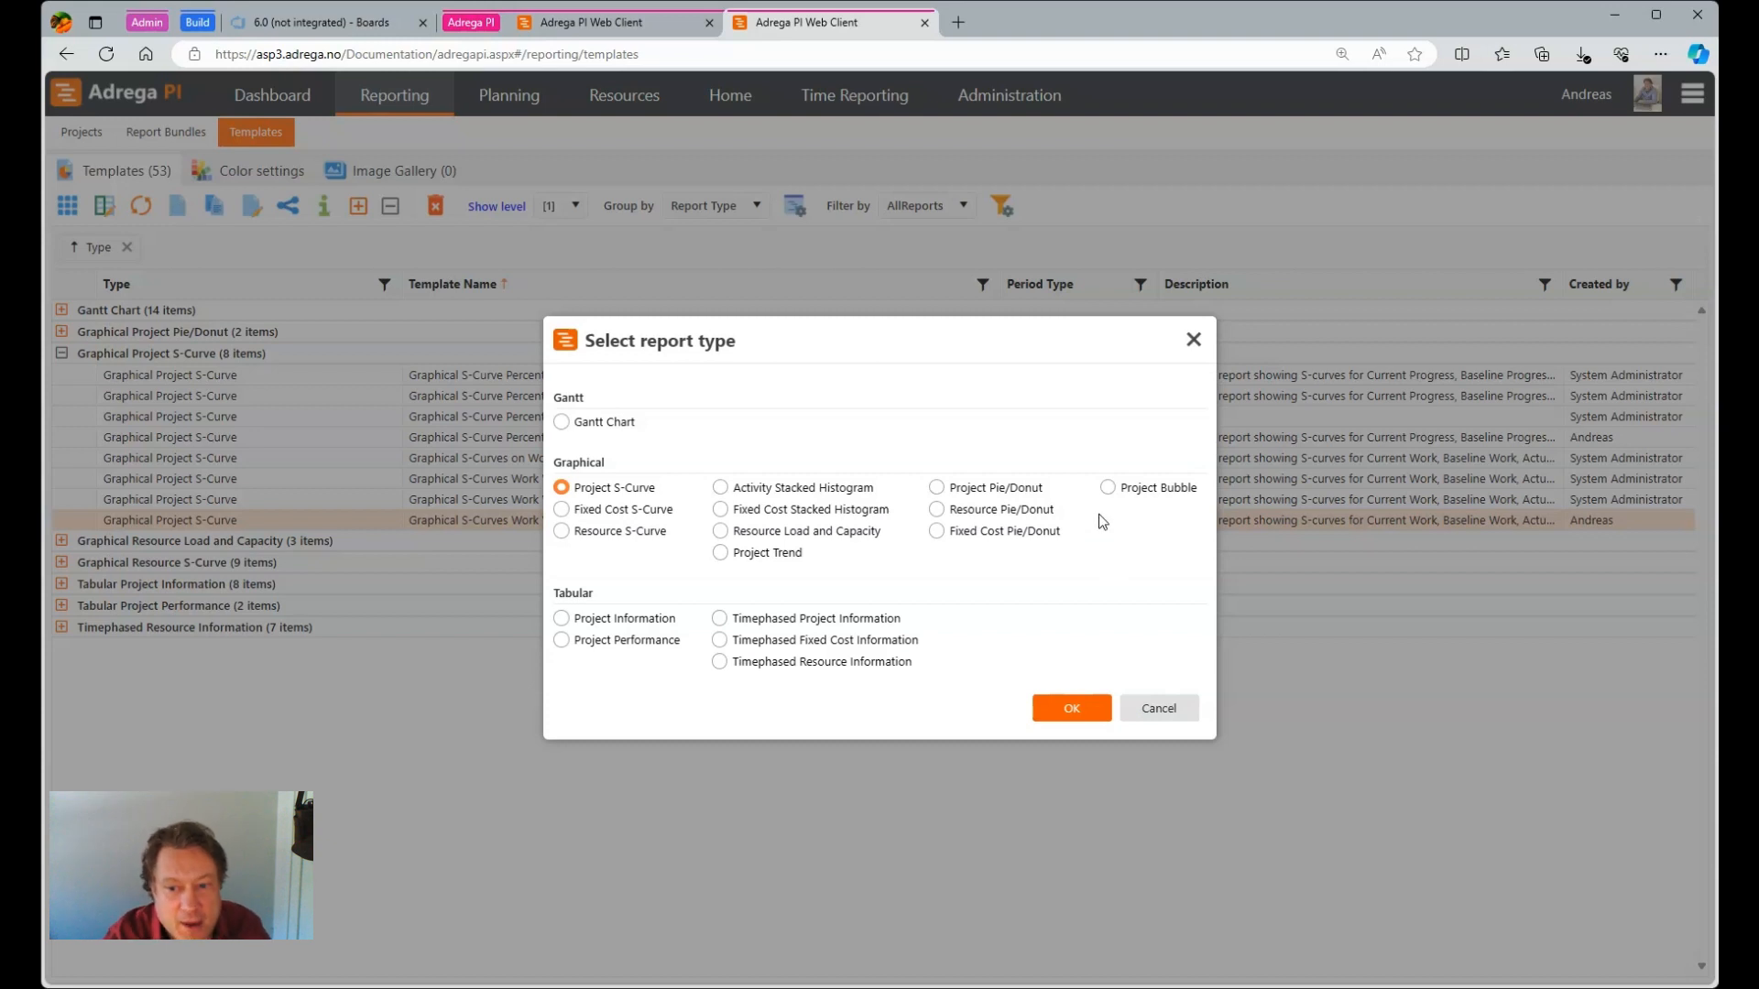
drag(743, 320, 669, 194)
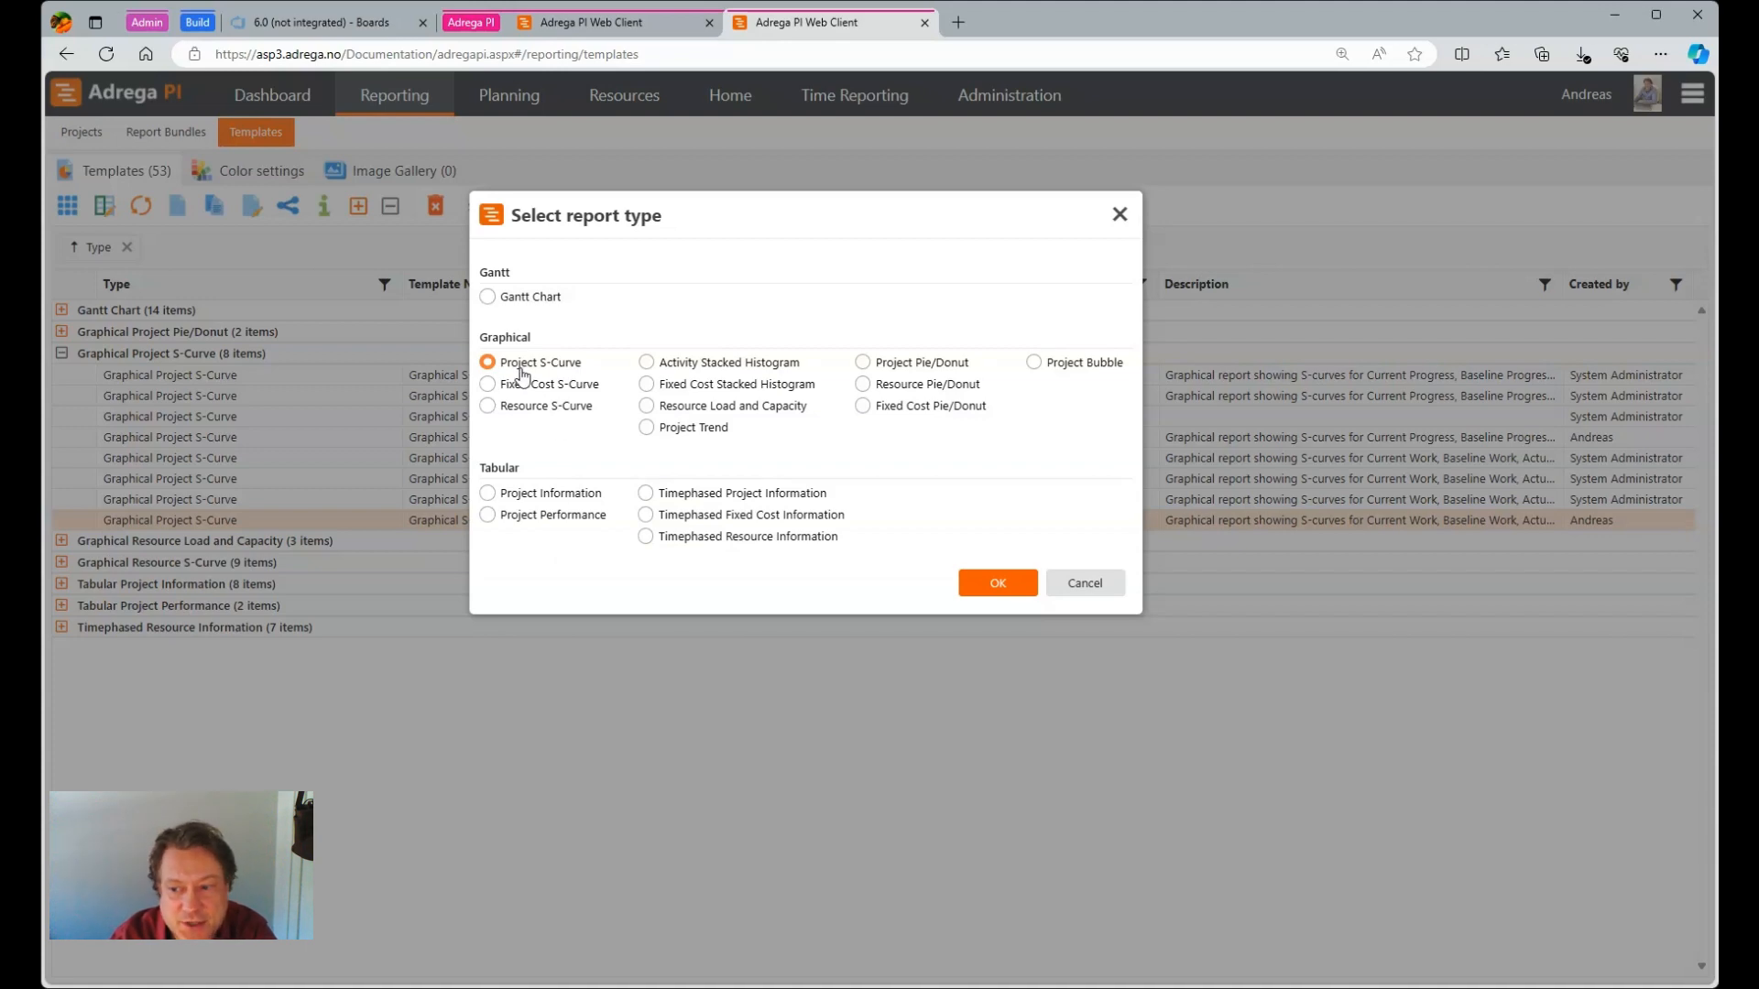
click(998, 585)
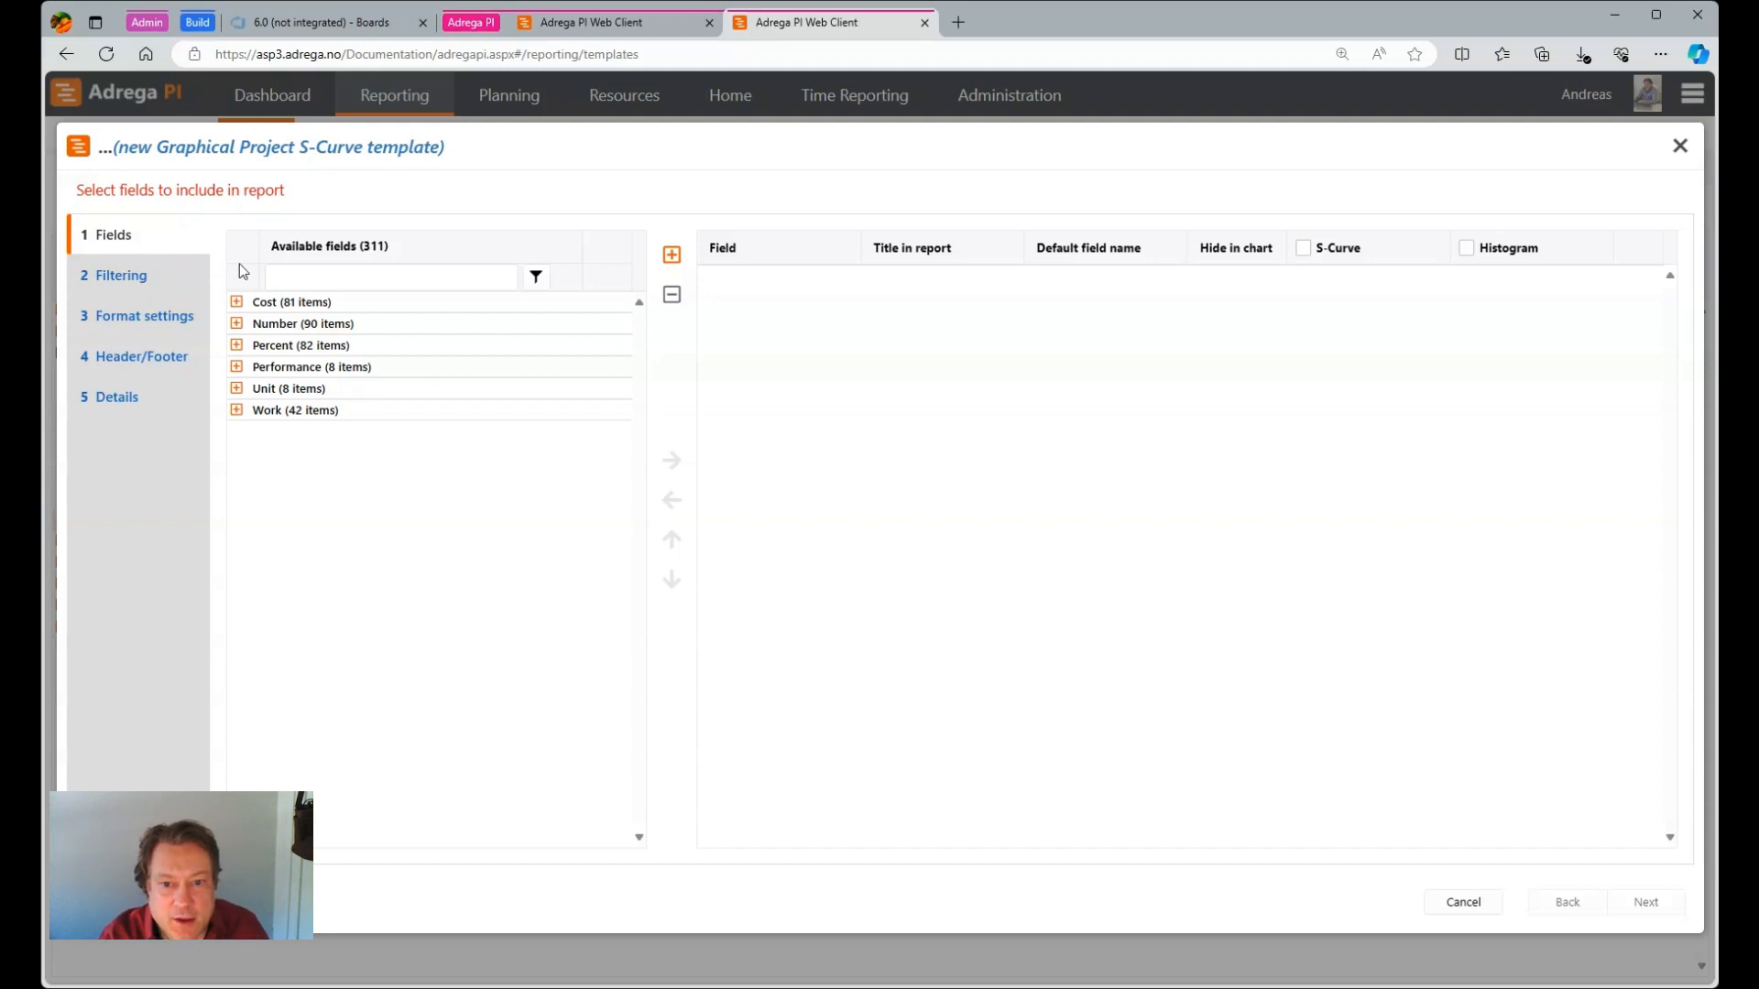
- Add the Current Work, Actual Work and Actual+Remaining Work fields to the report, in that order
click(236, 409)
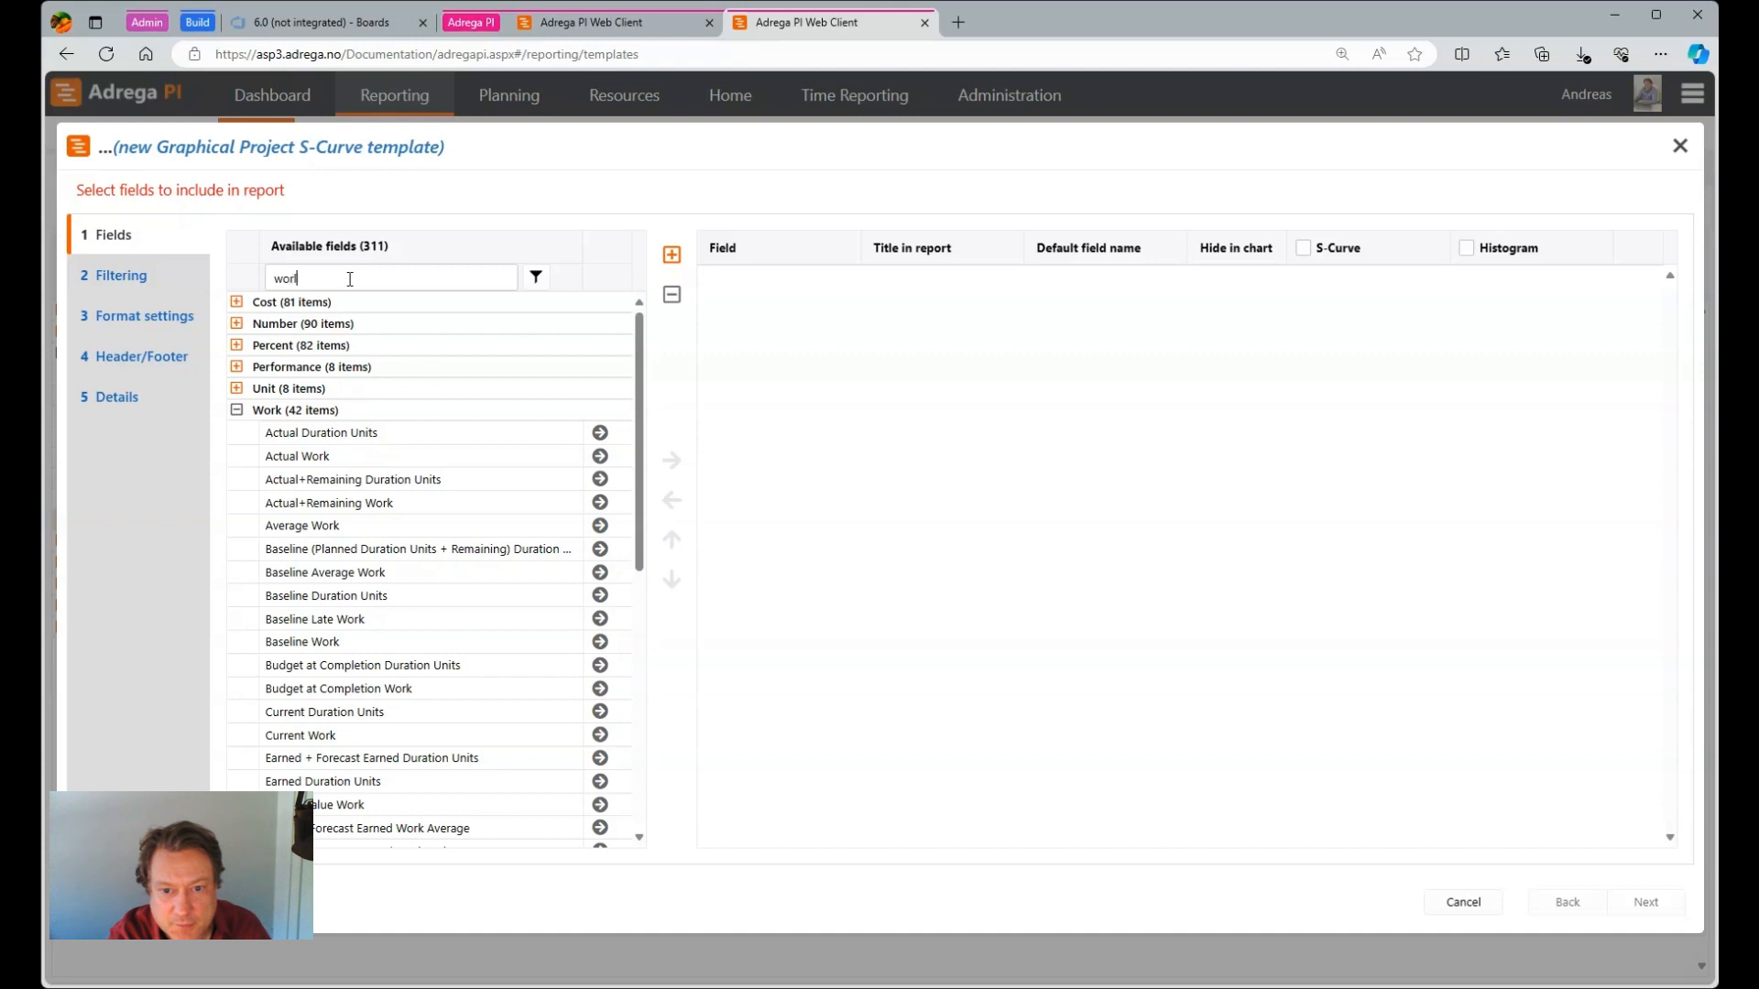
key(Return)
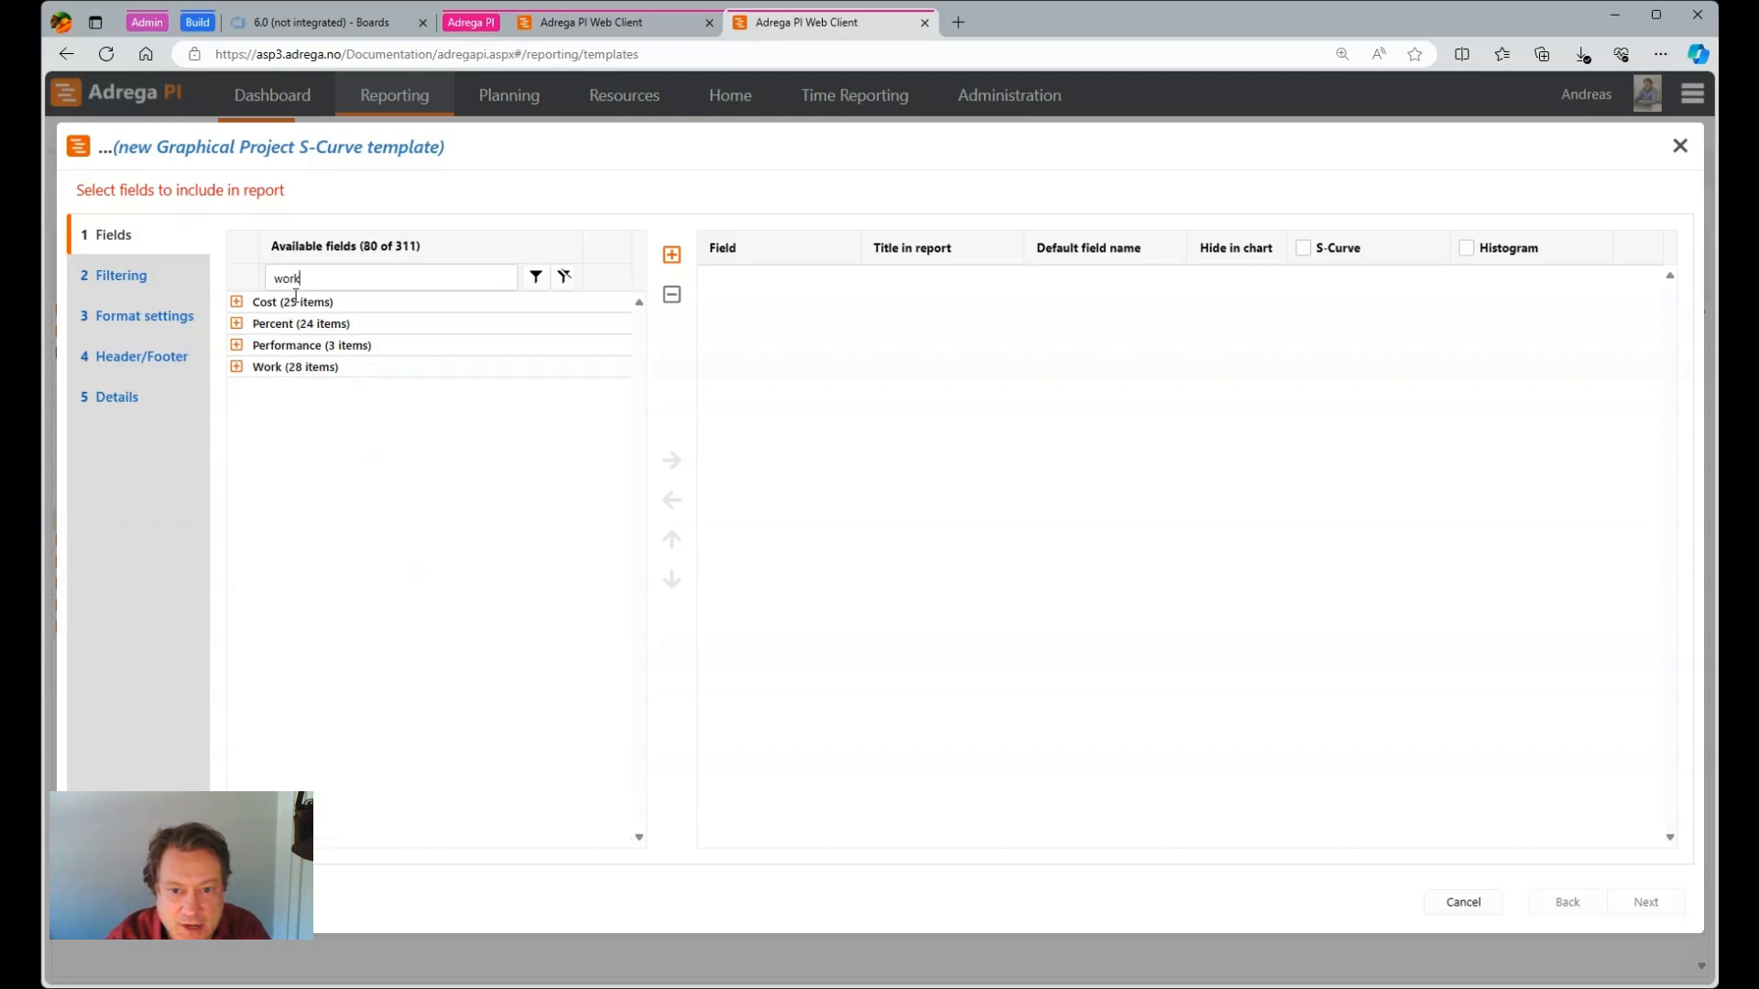
click(237, 366)
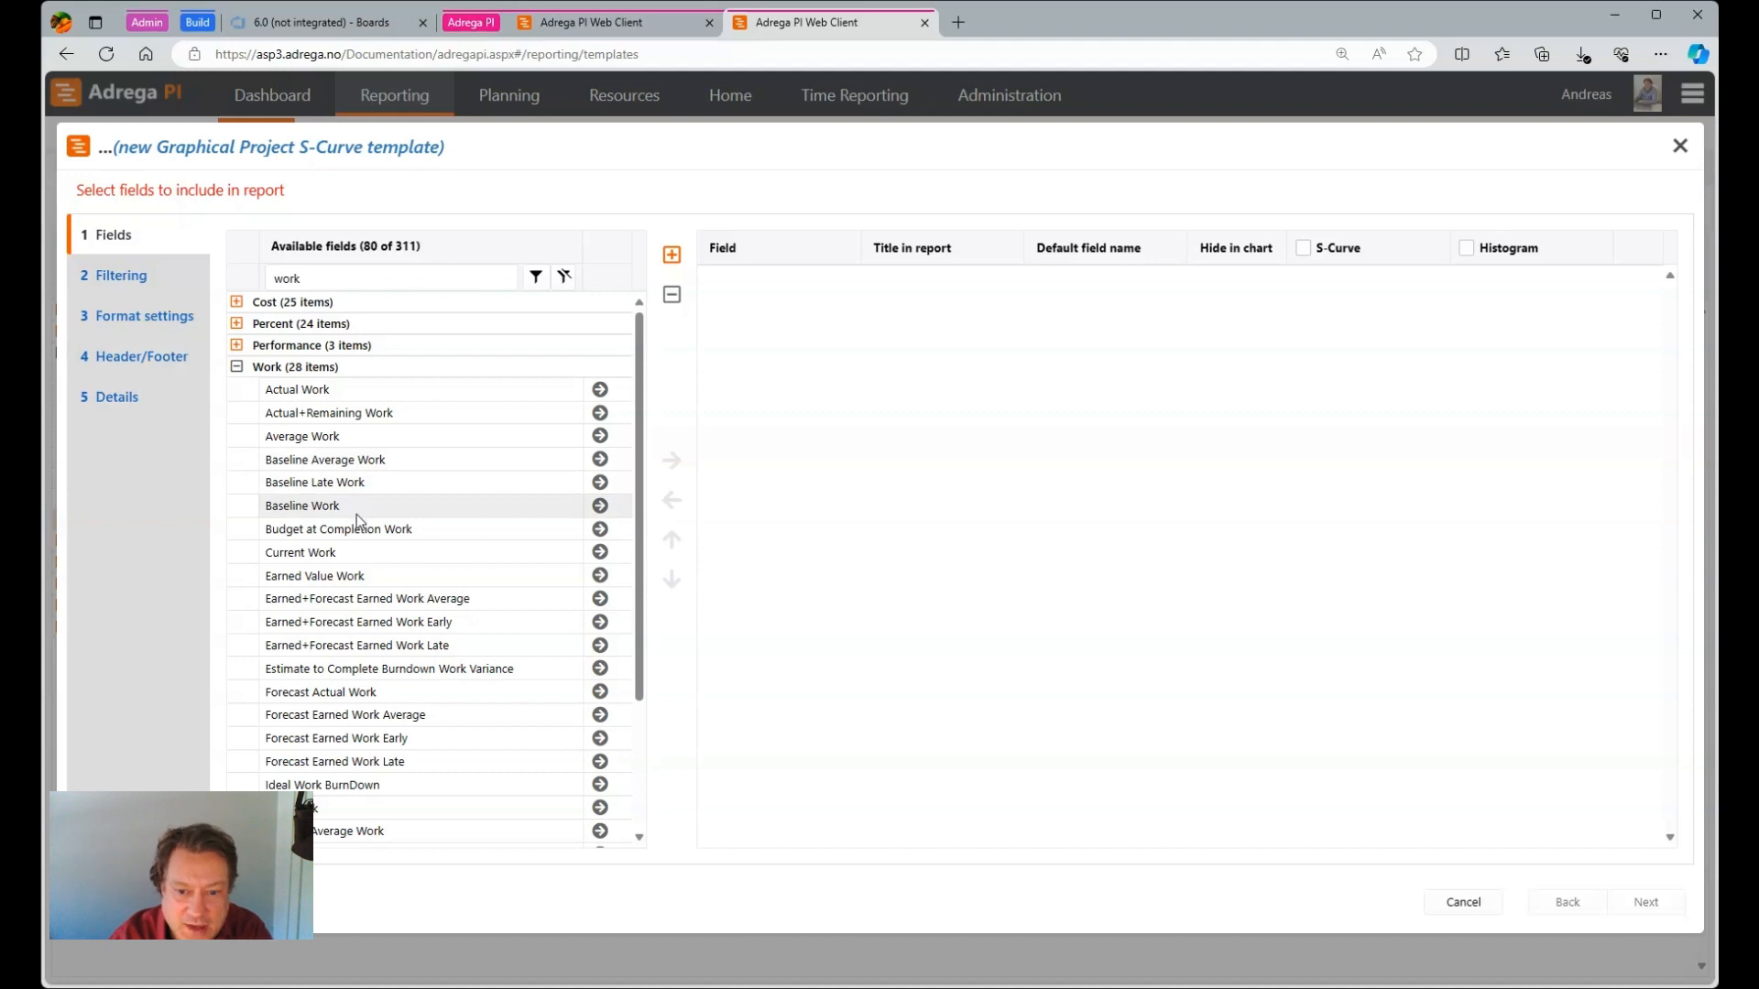
click(600, 552)
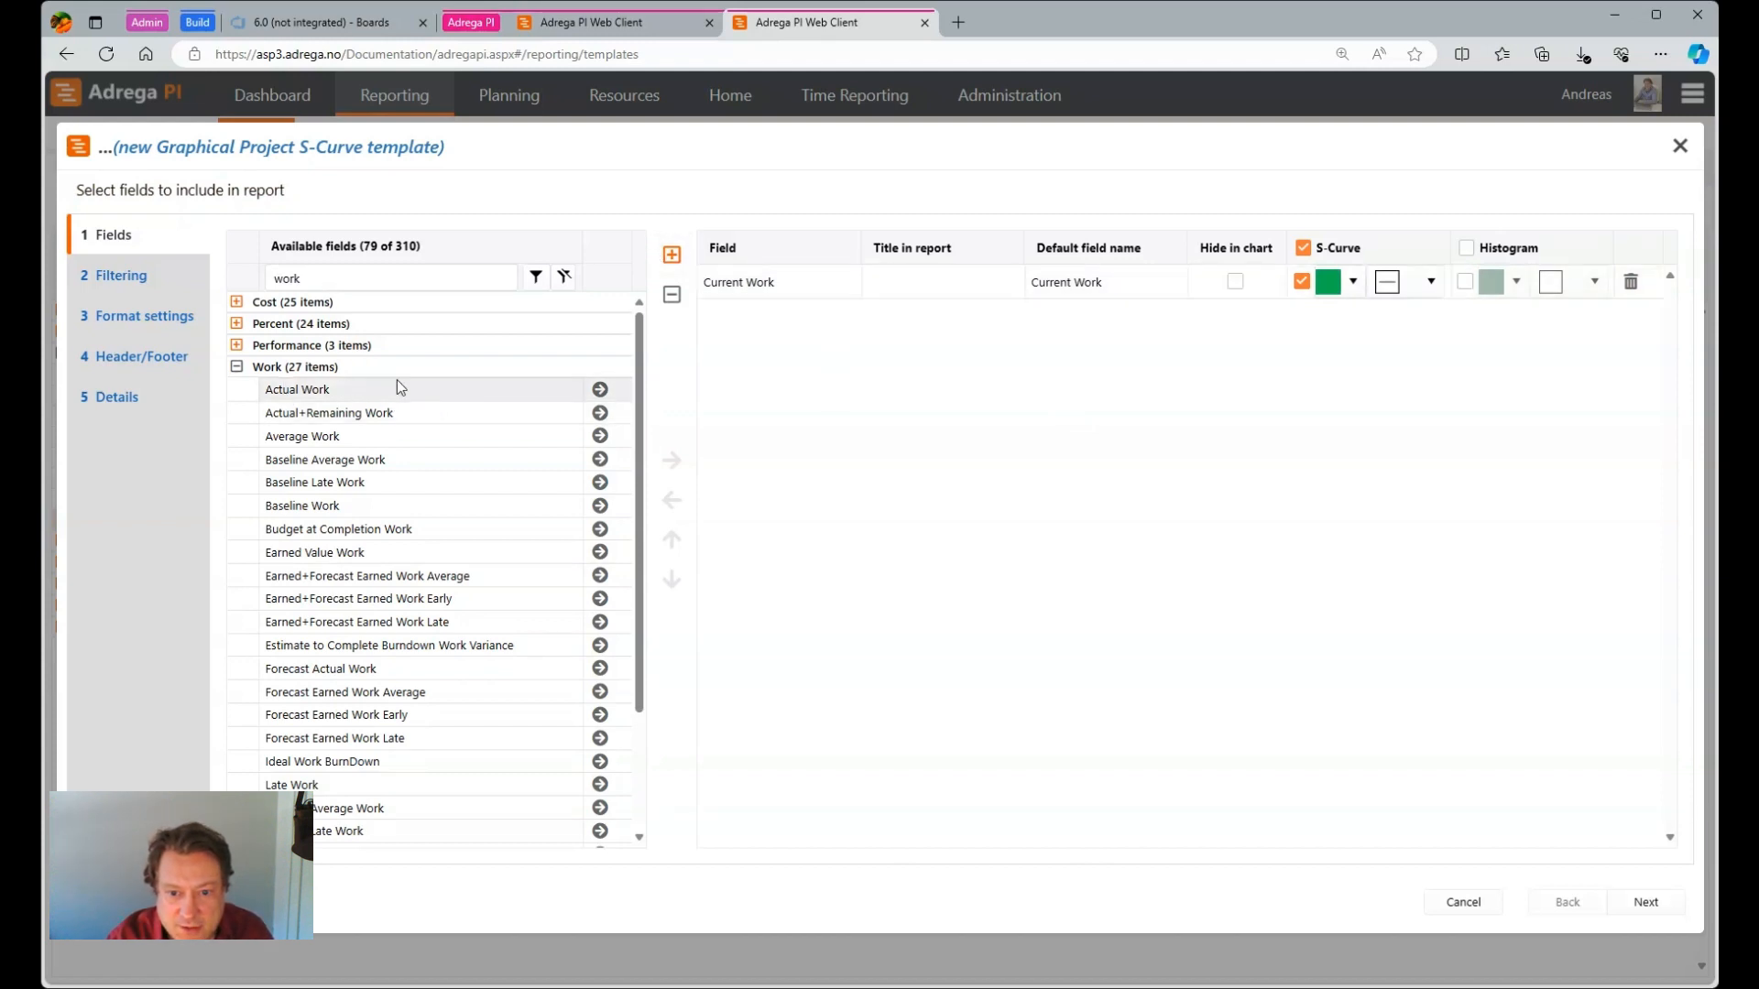
click(600, 389)
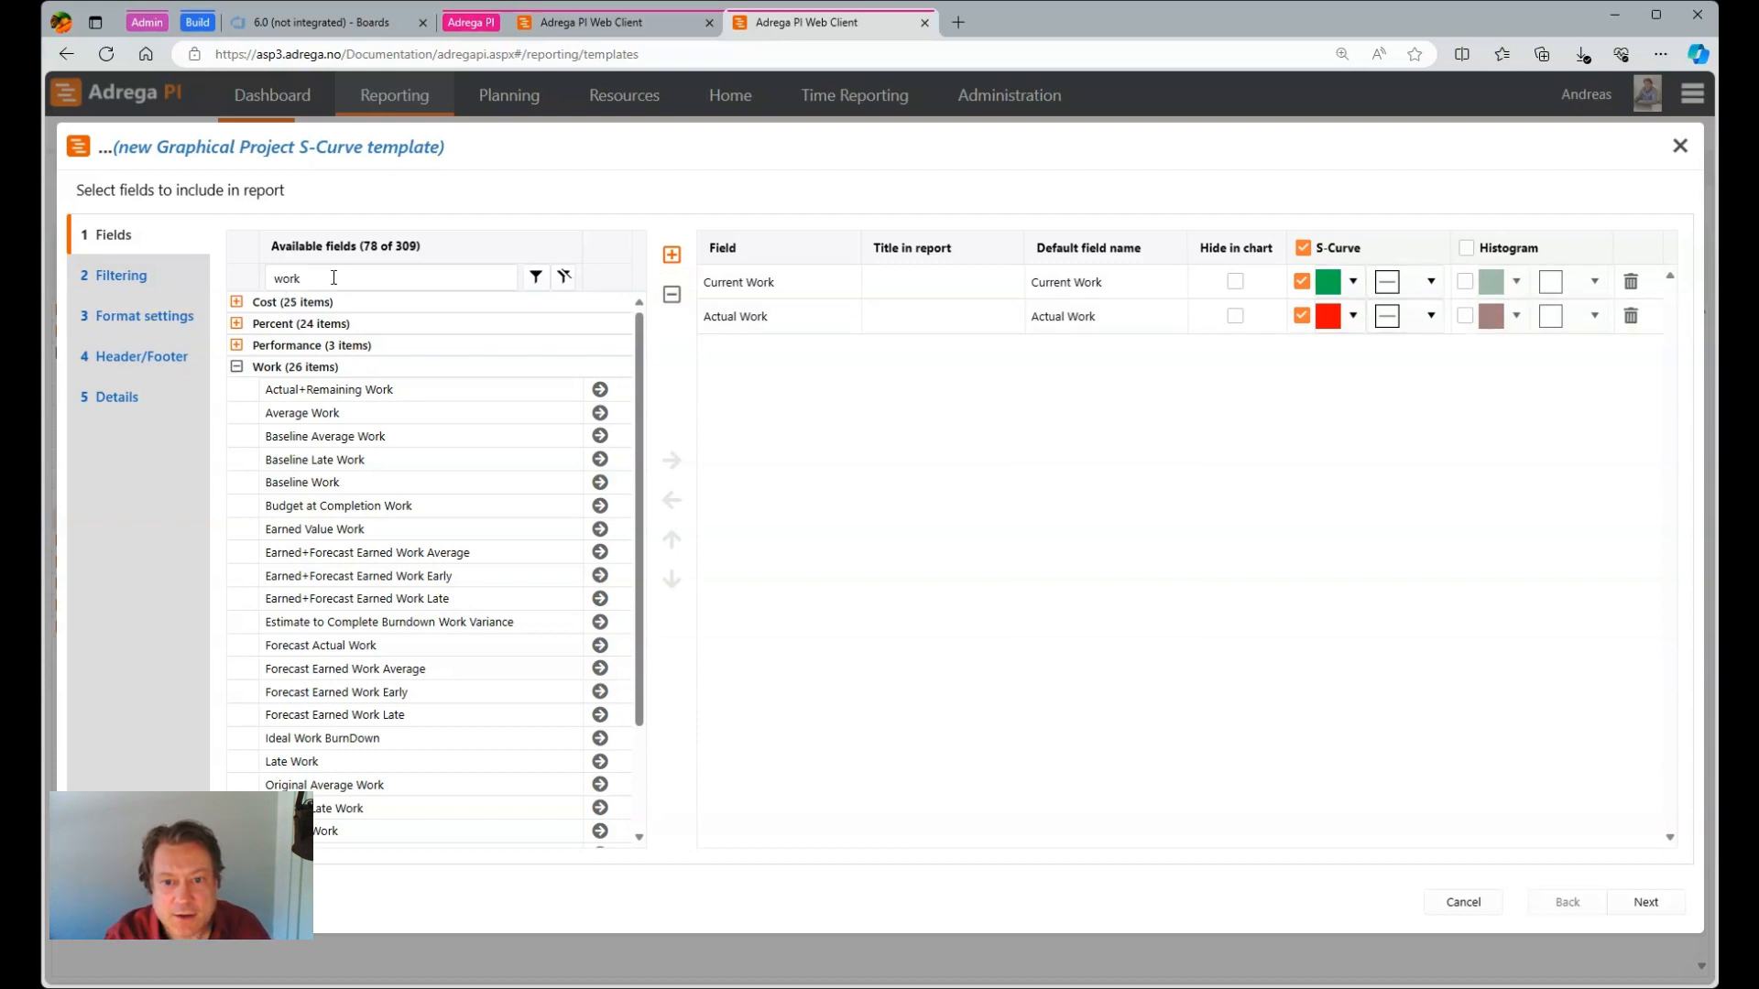
drag(333, 279, 217, 276)
text(remaining)
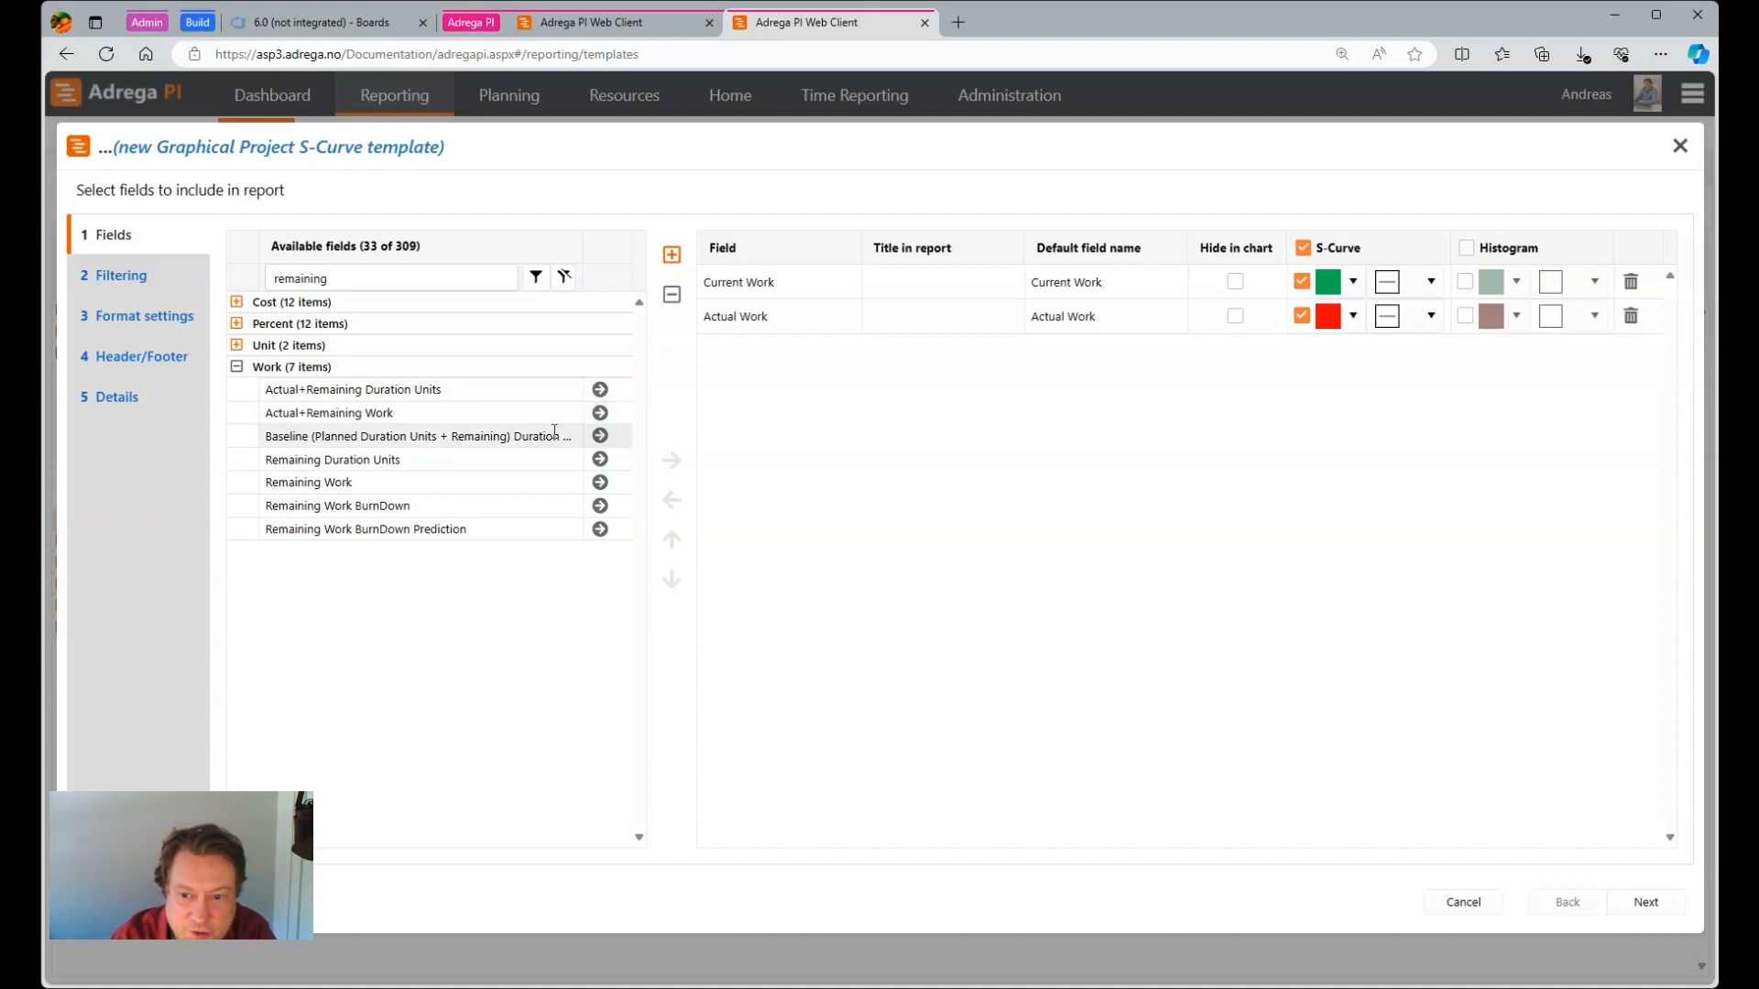
click(600, 412)
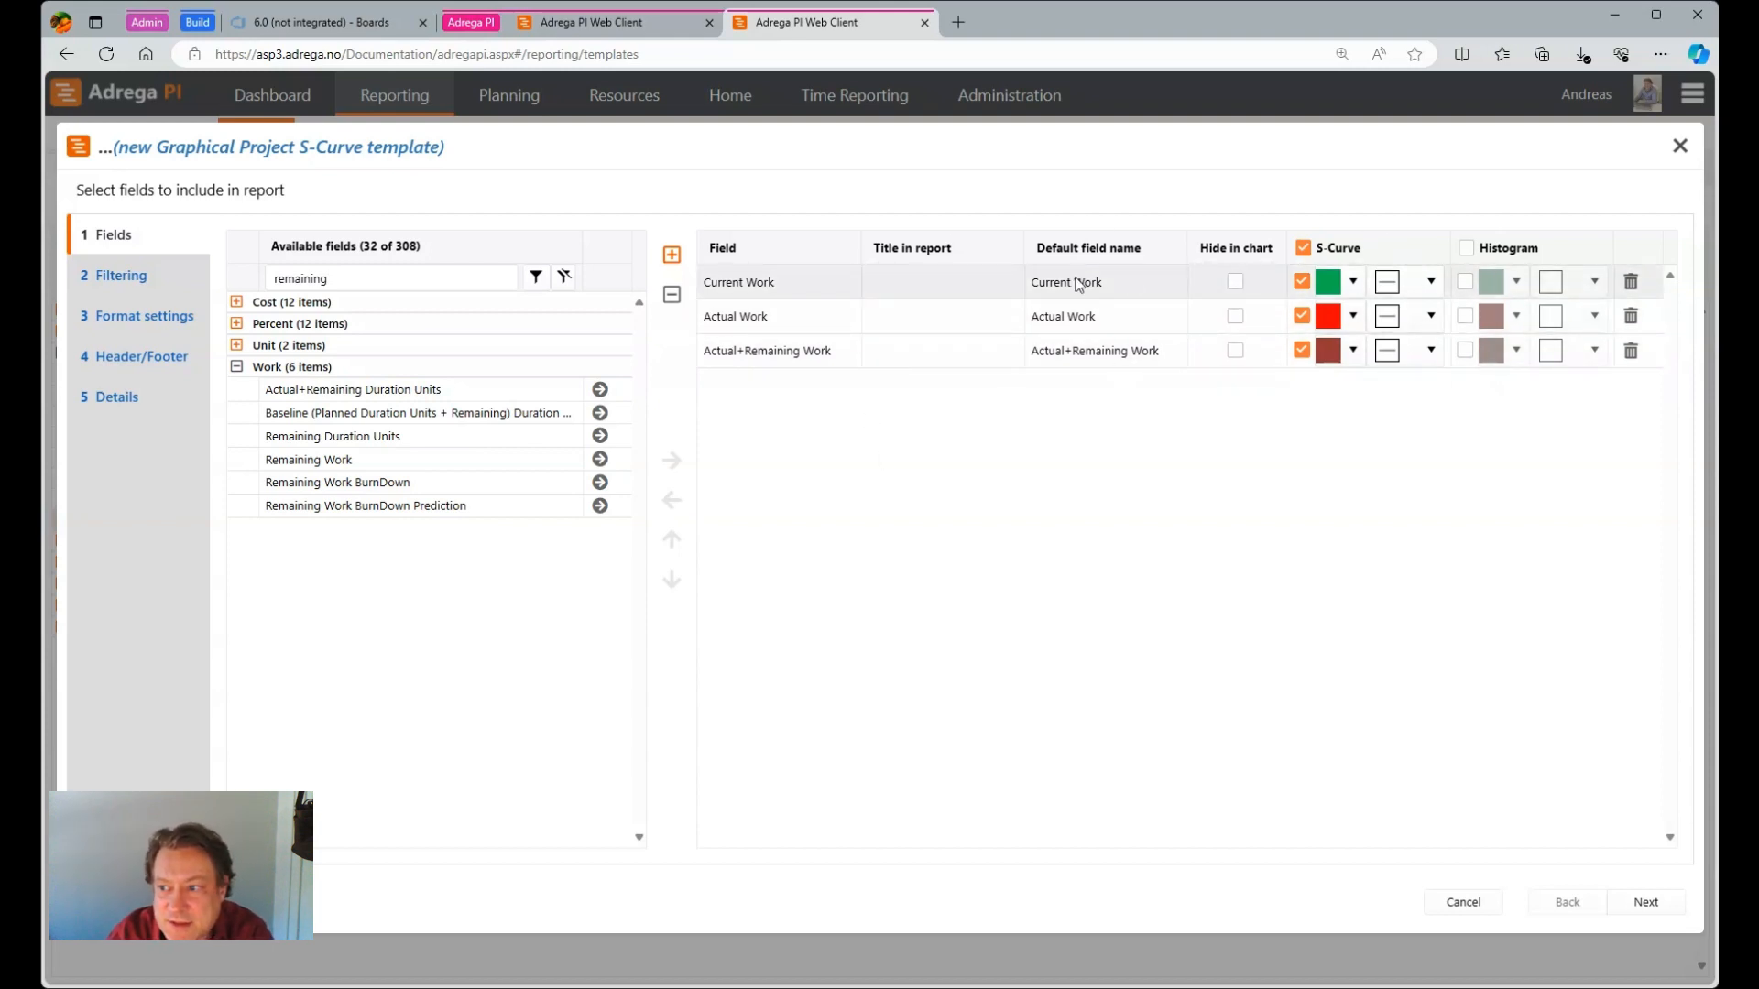
- Set the S-curve colour to blue for Current Work and green for Actual Work
click(1354, 282)
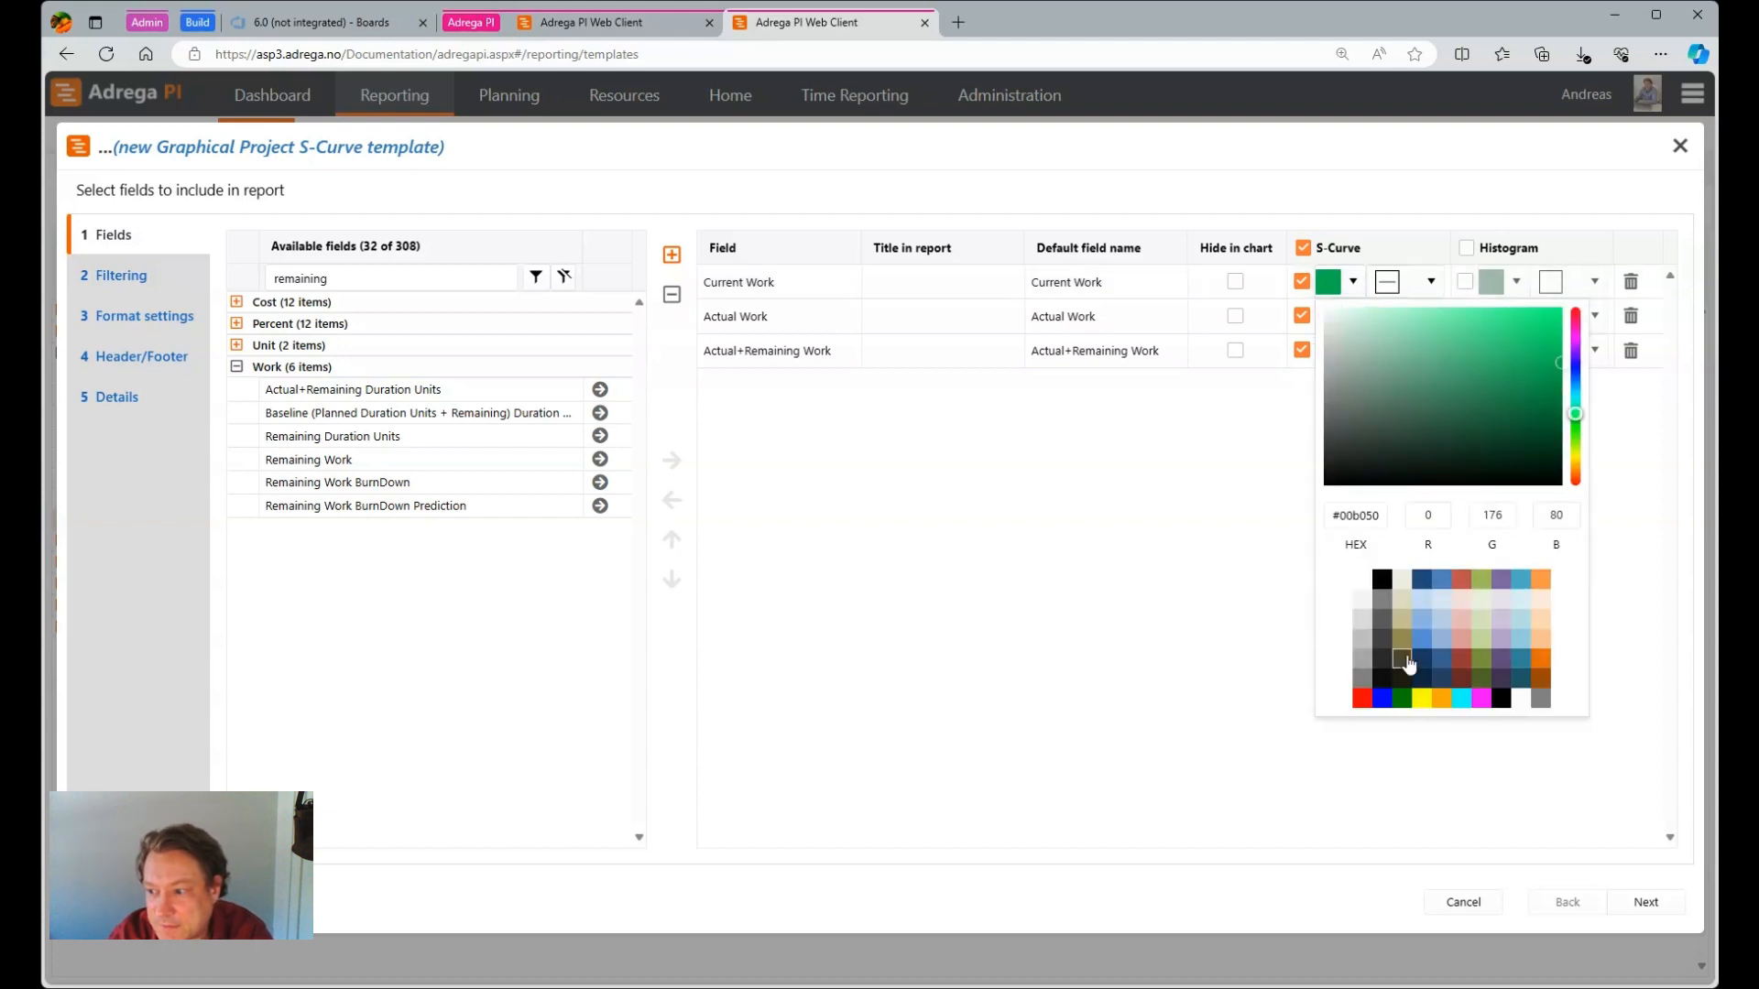
click(1445, 580)
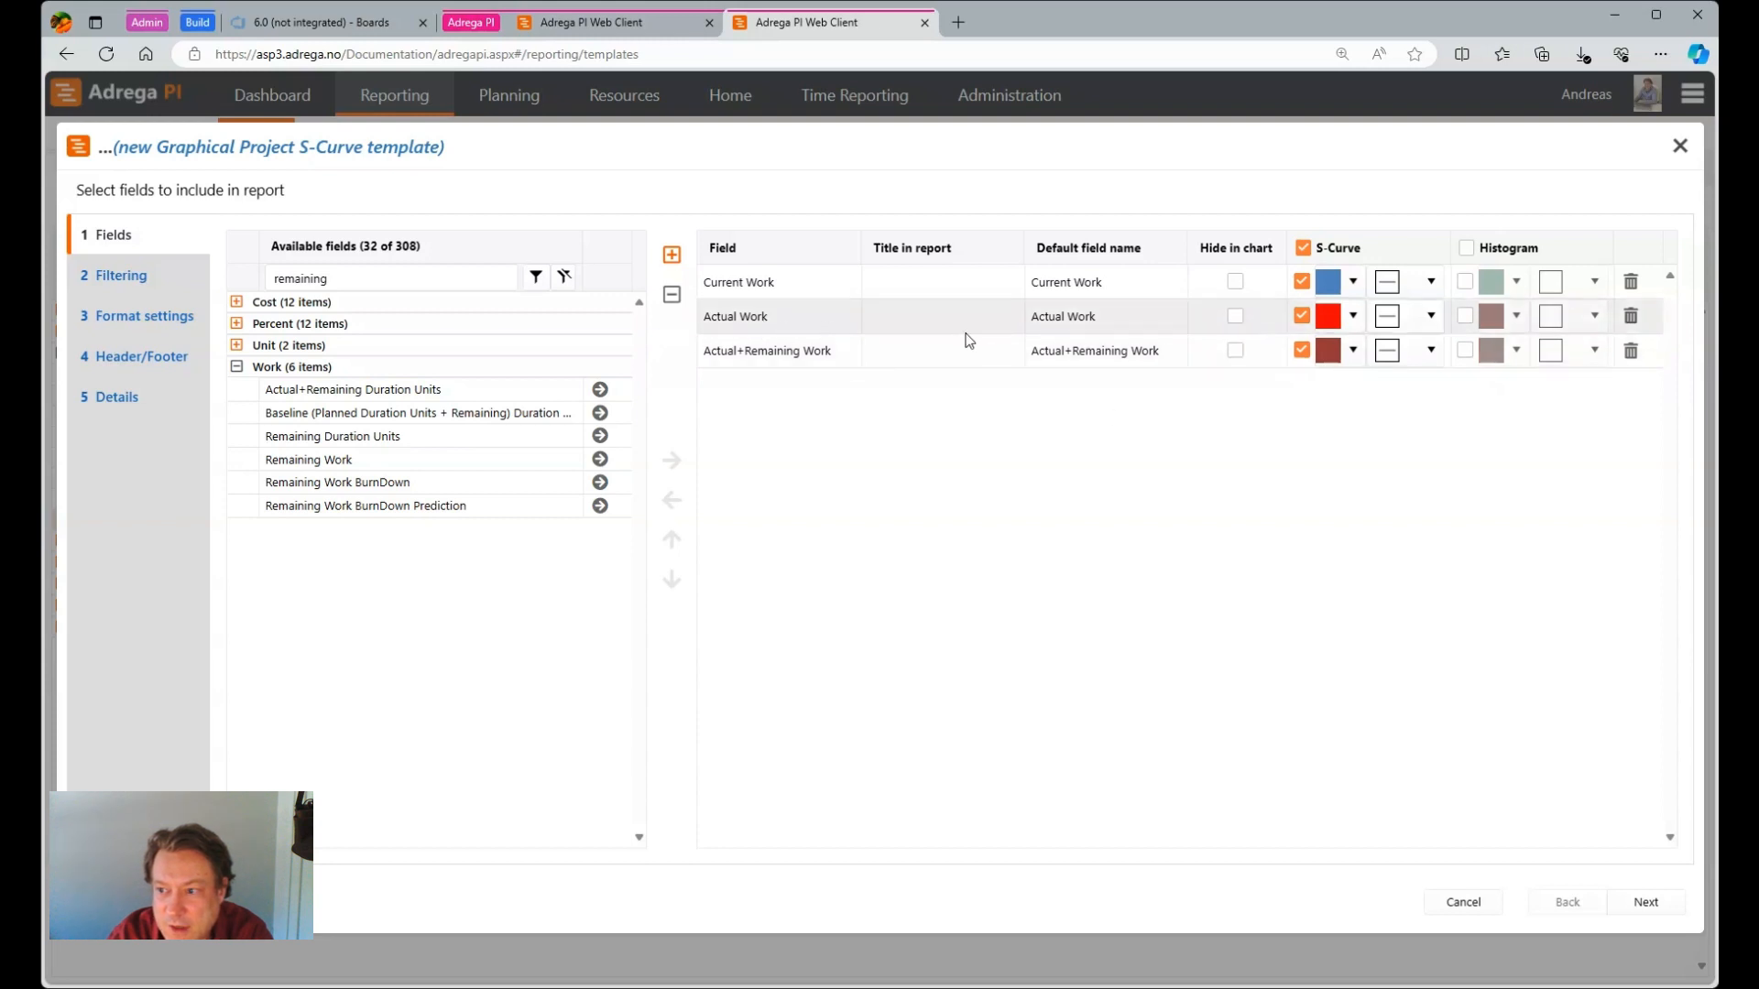
click(1354, 316)
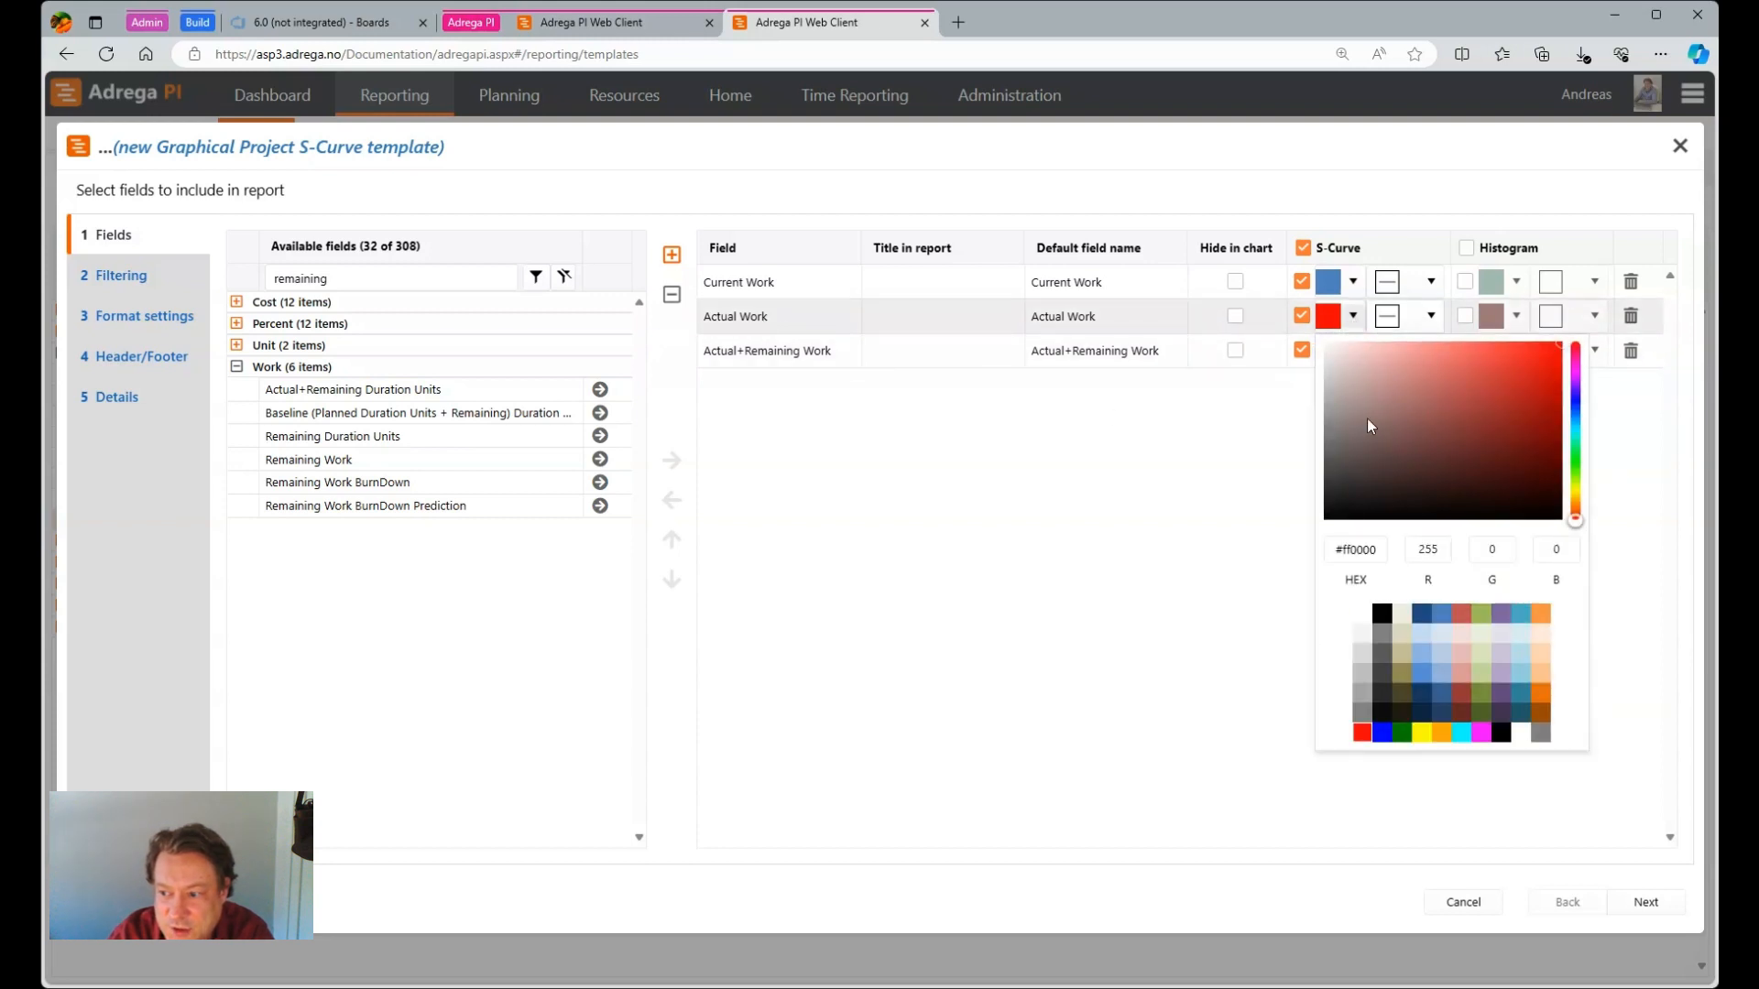
click(1482, 613)
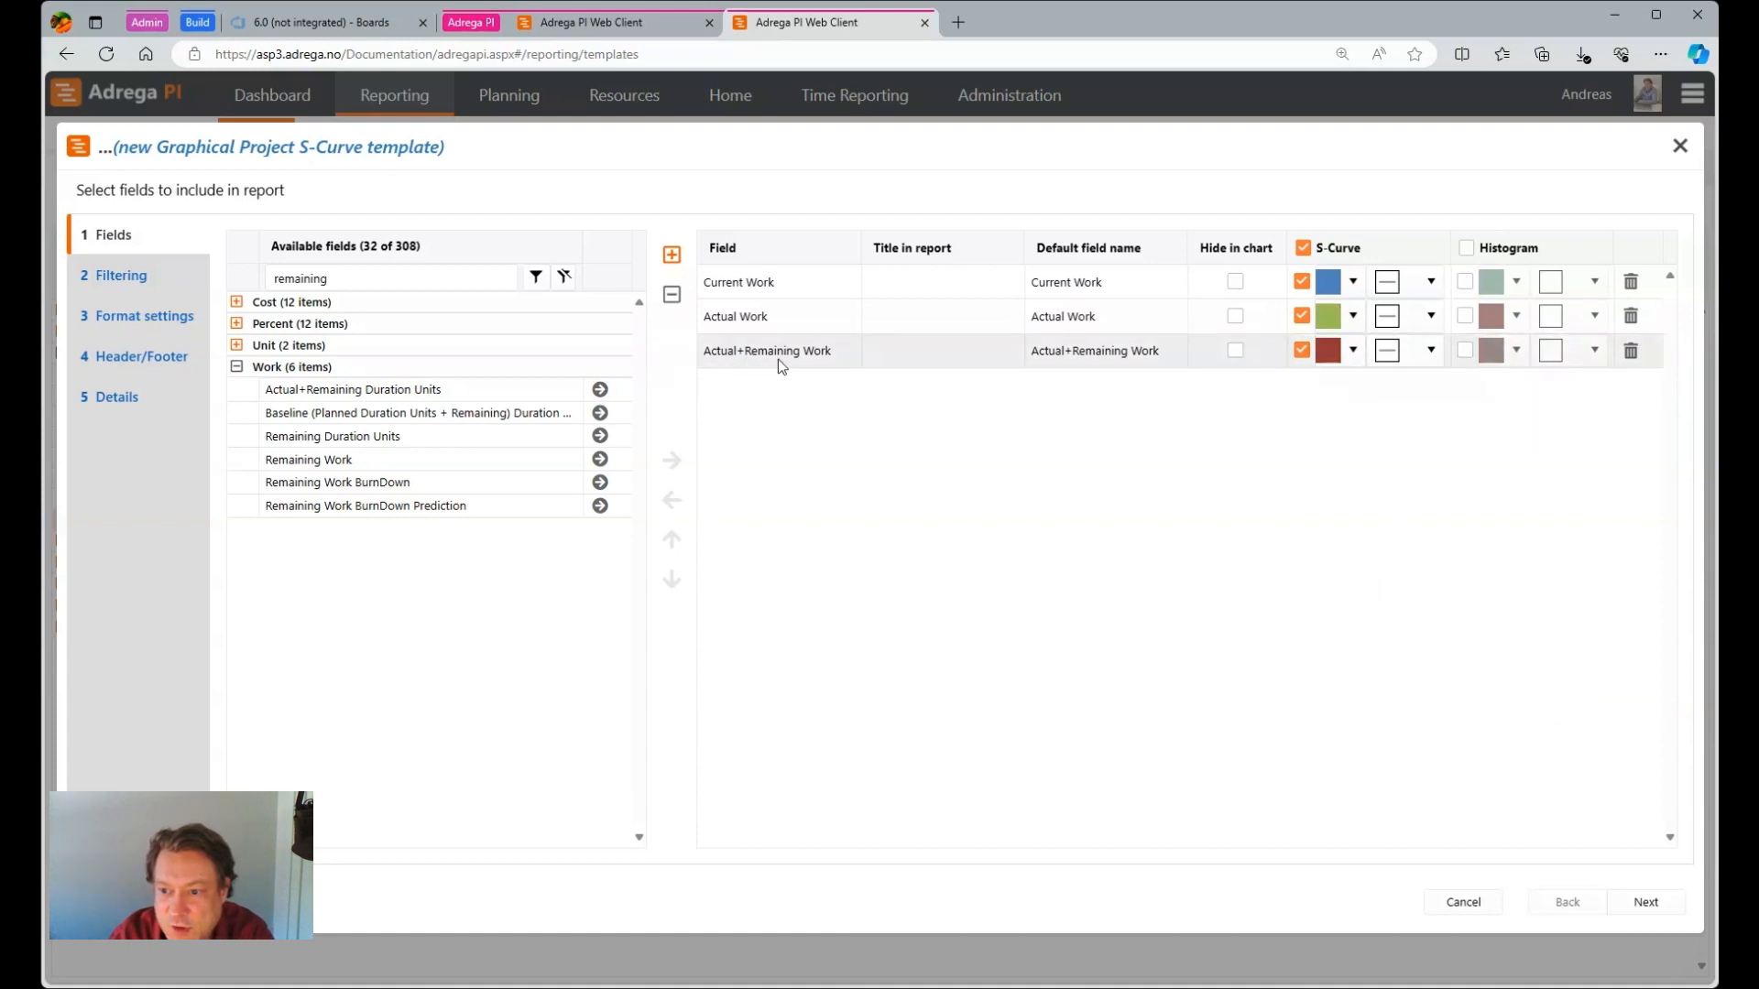
- Give the Actual+Remaining Work S-curve a red colour and a dash-dot line style
click(1353, 350)
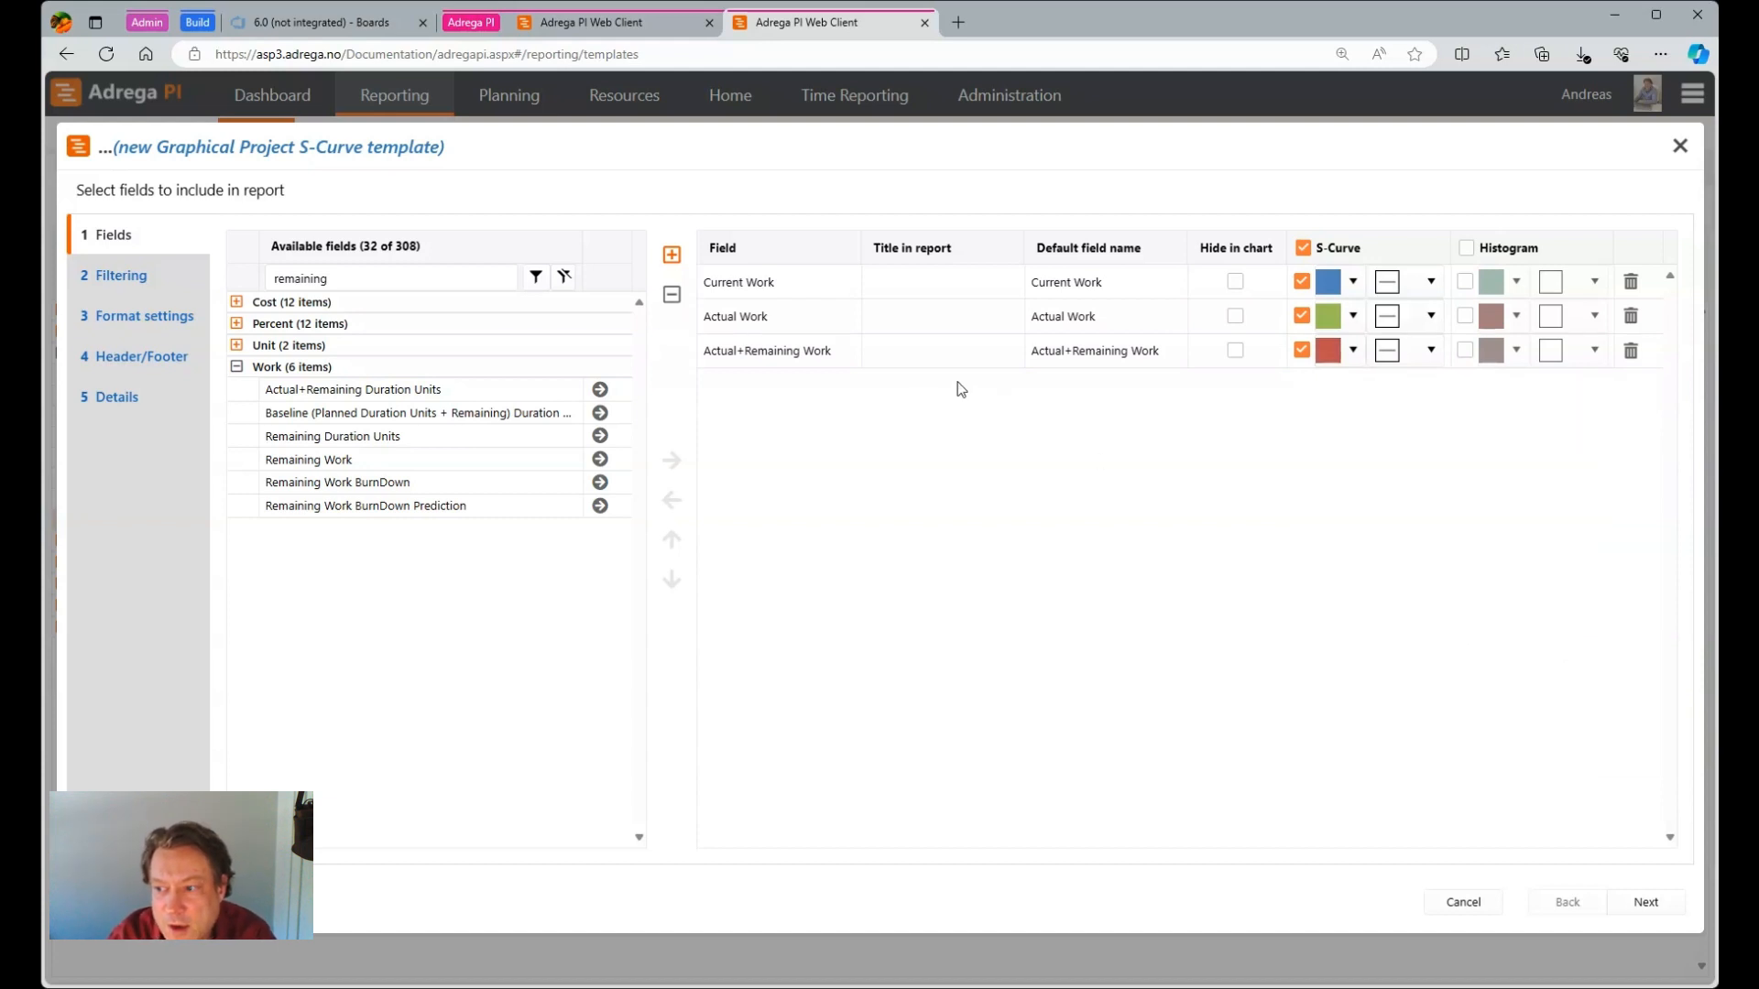
click(1432, 352)
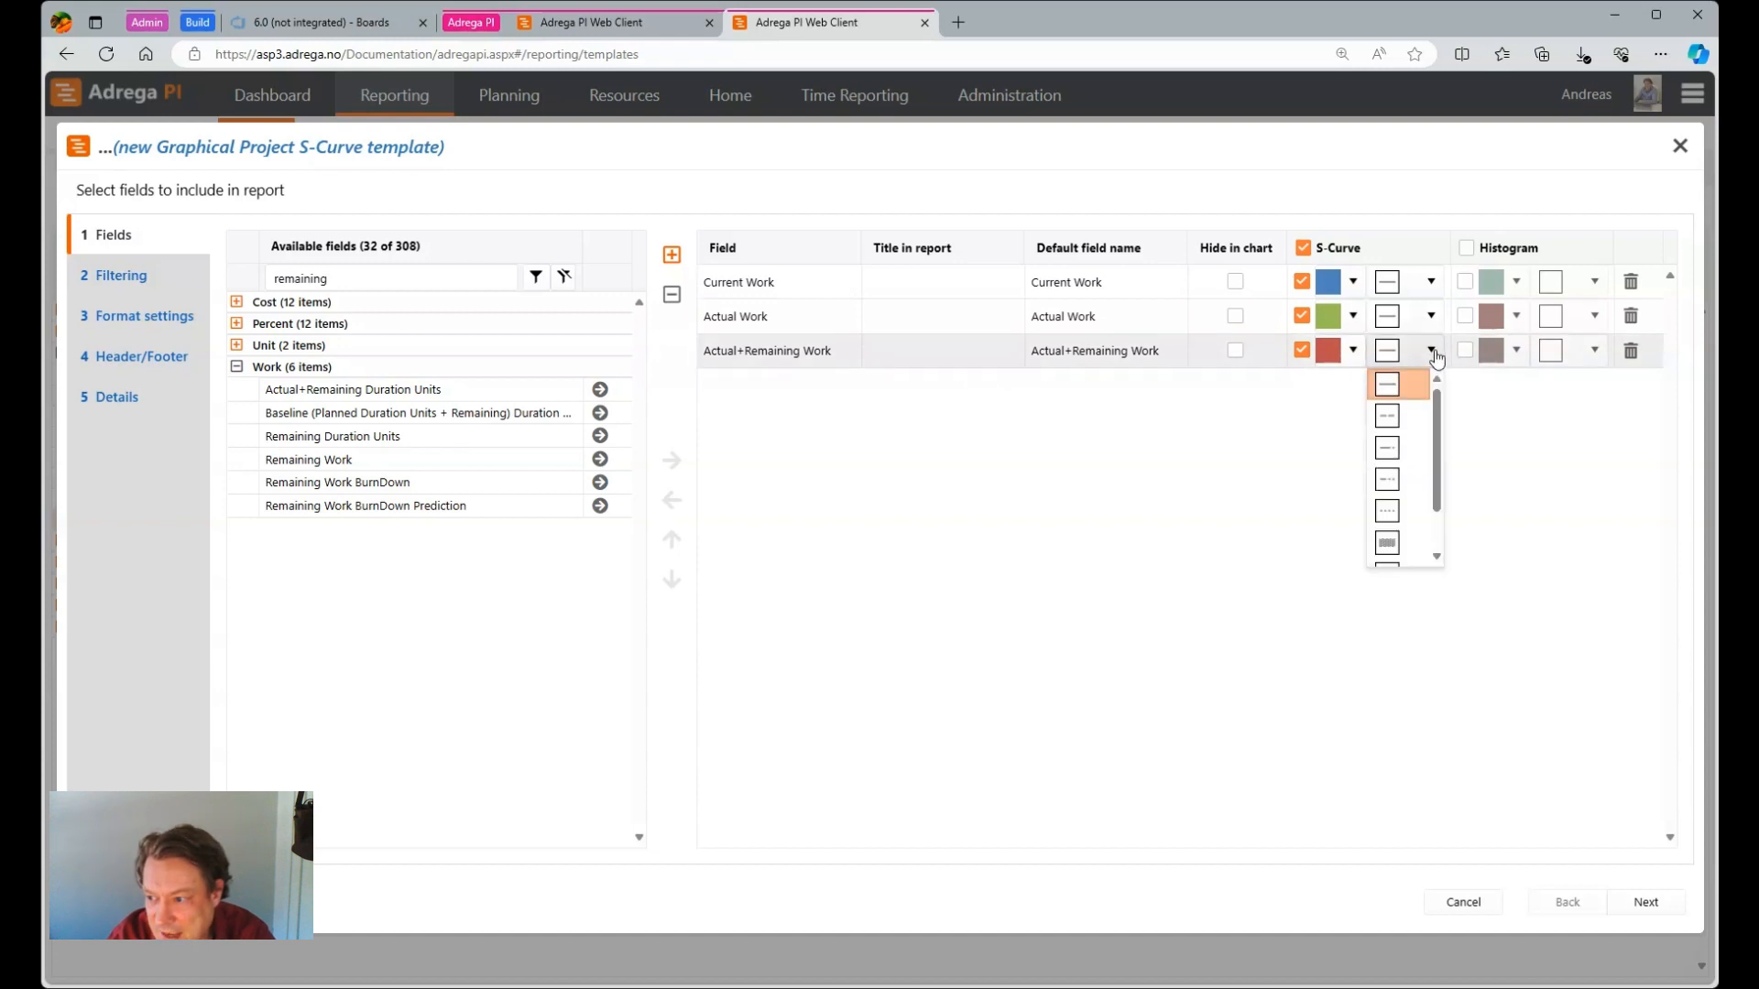
click(1387, 486)
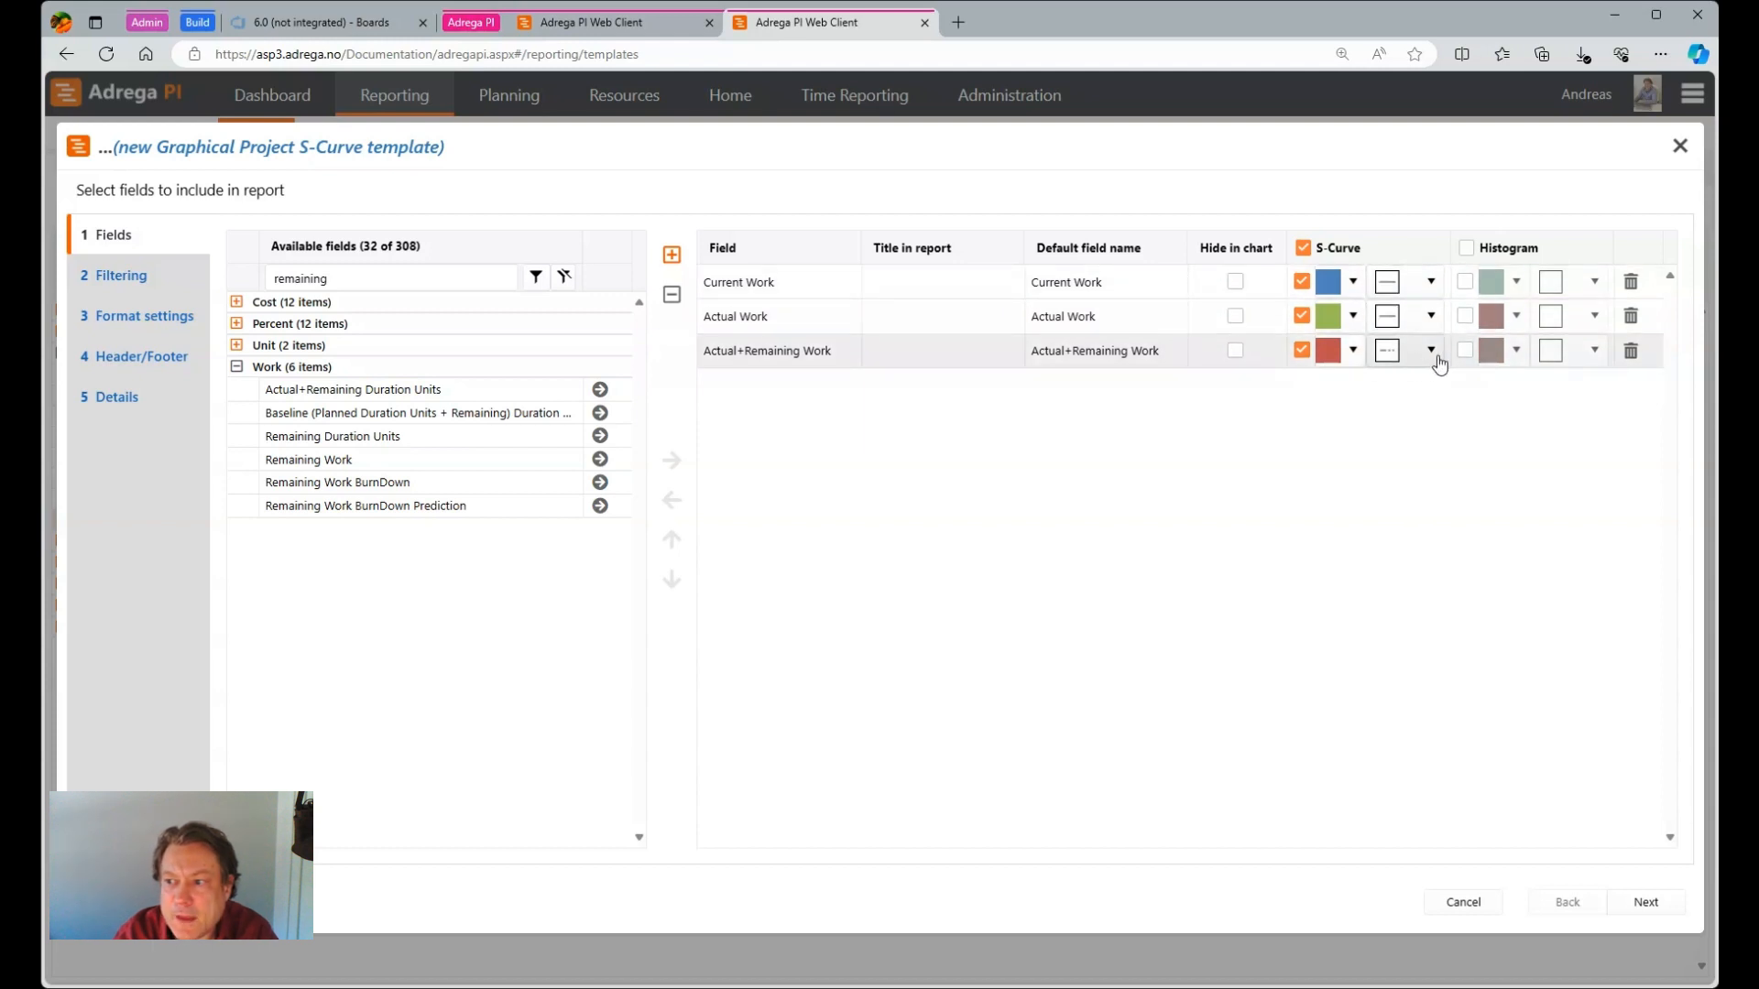
- Enable histograms for Current Work and Actual Work, coloured blue and green respectively to match their S-curves
click(1466, 282)
click(1465, 316)
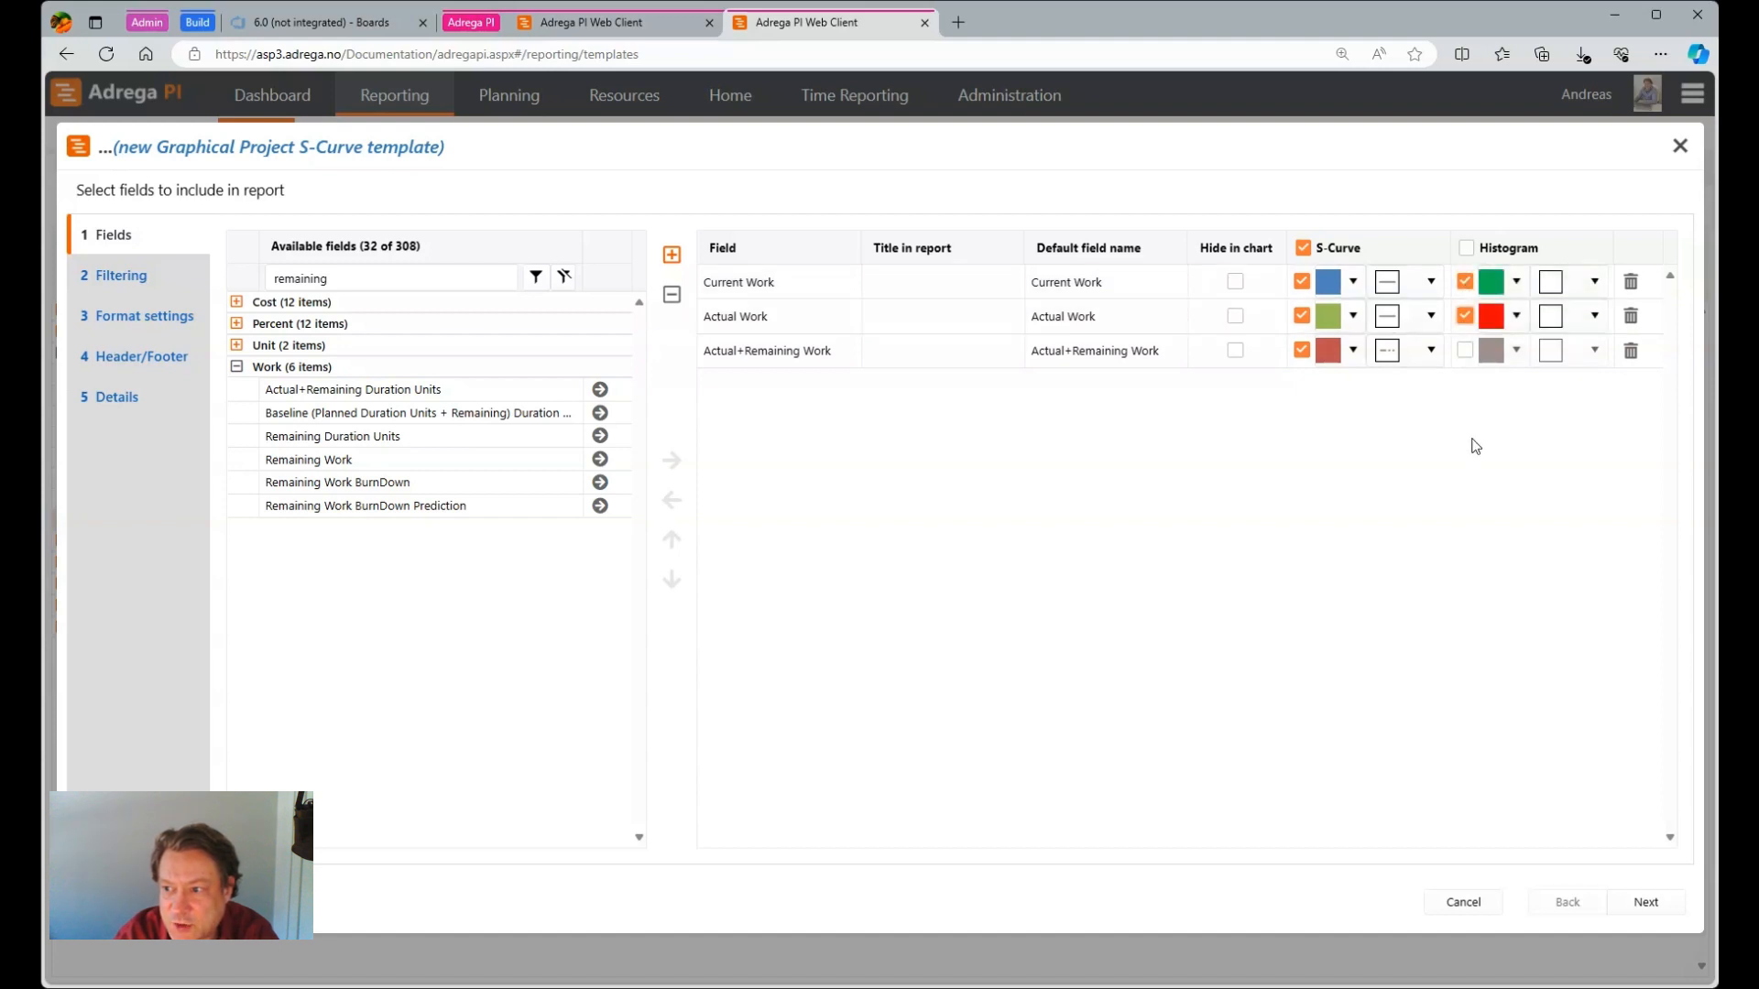
click(1517, 282)
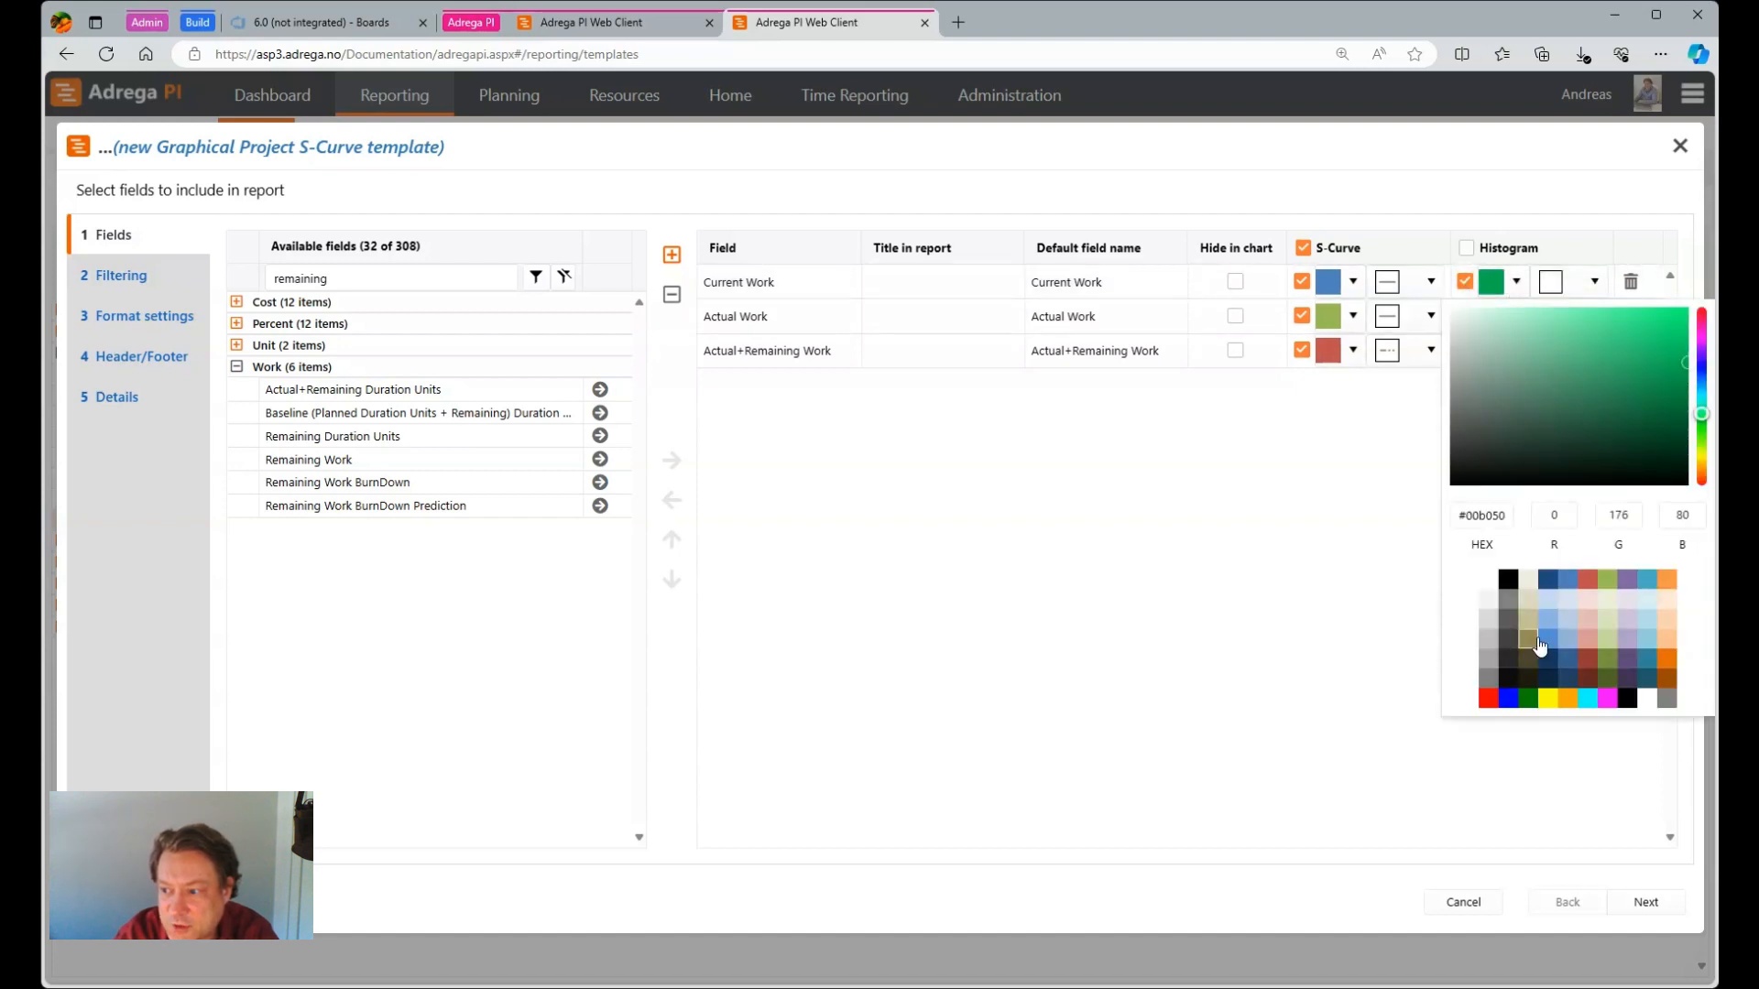
click(1574, 579)
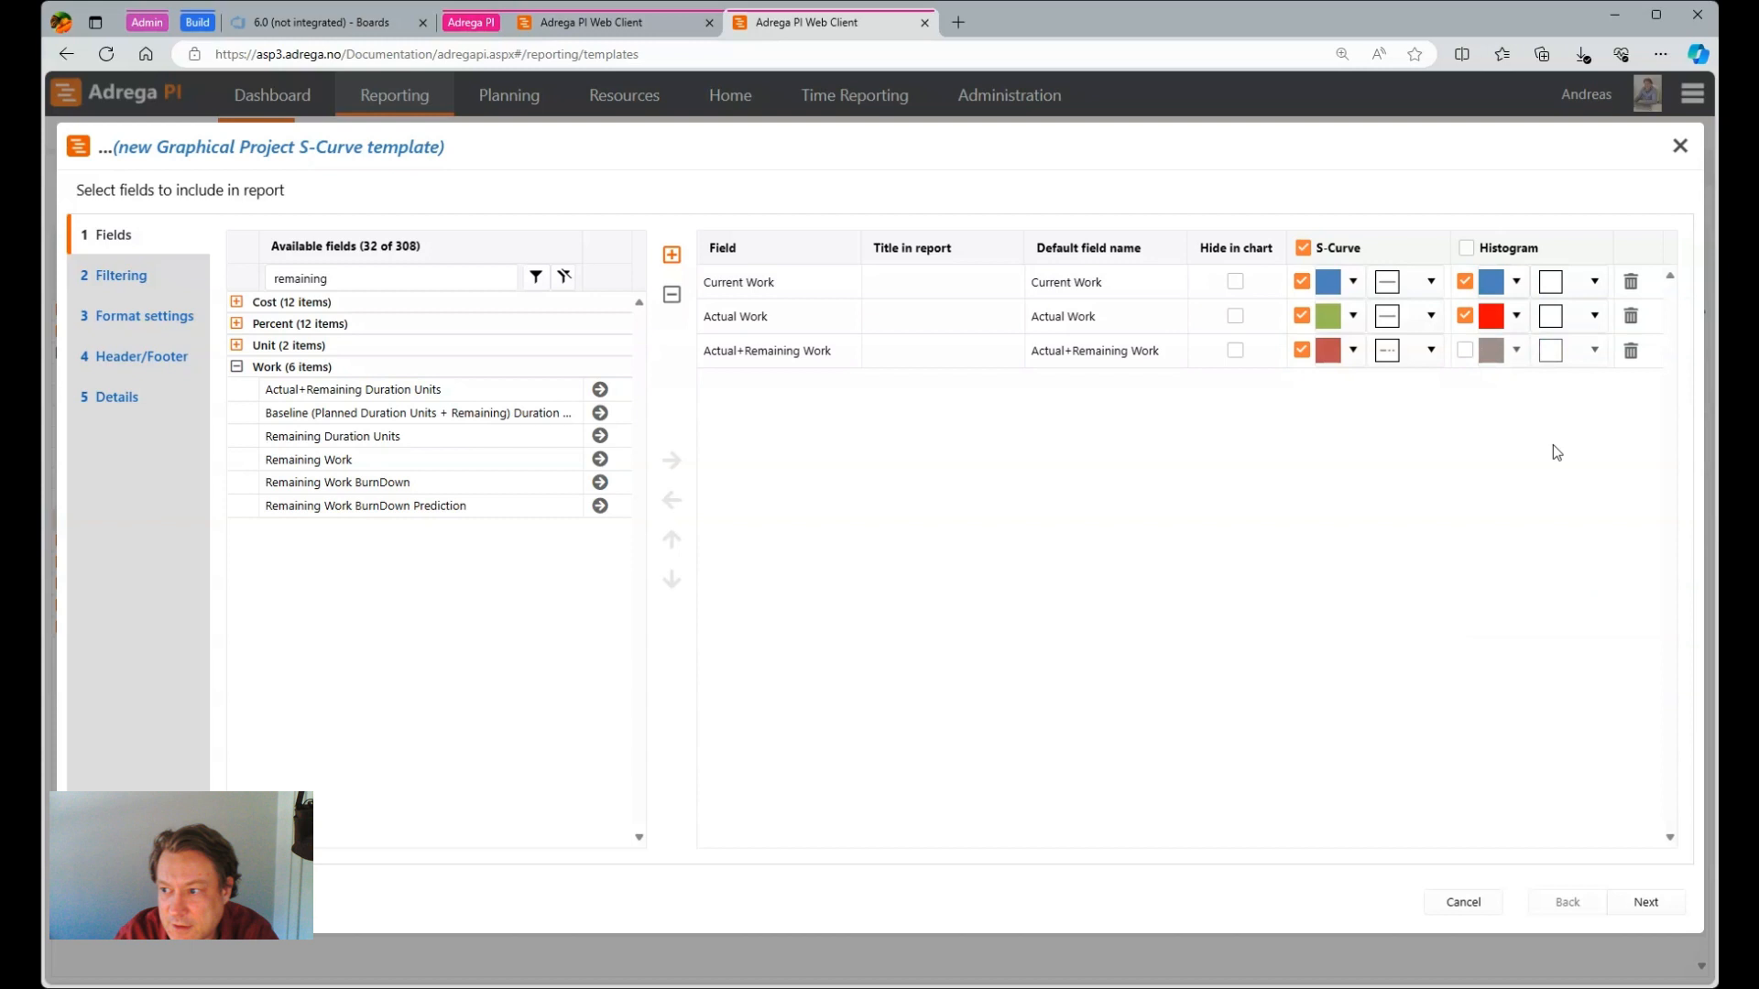
click(1517, 316)
click(1609, 614)
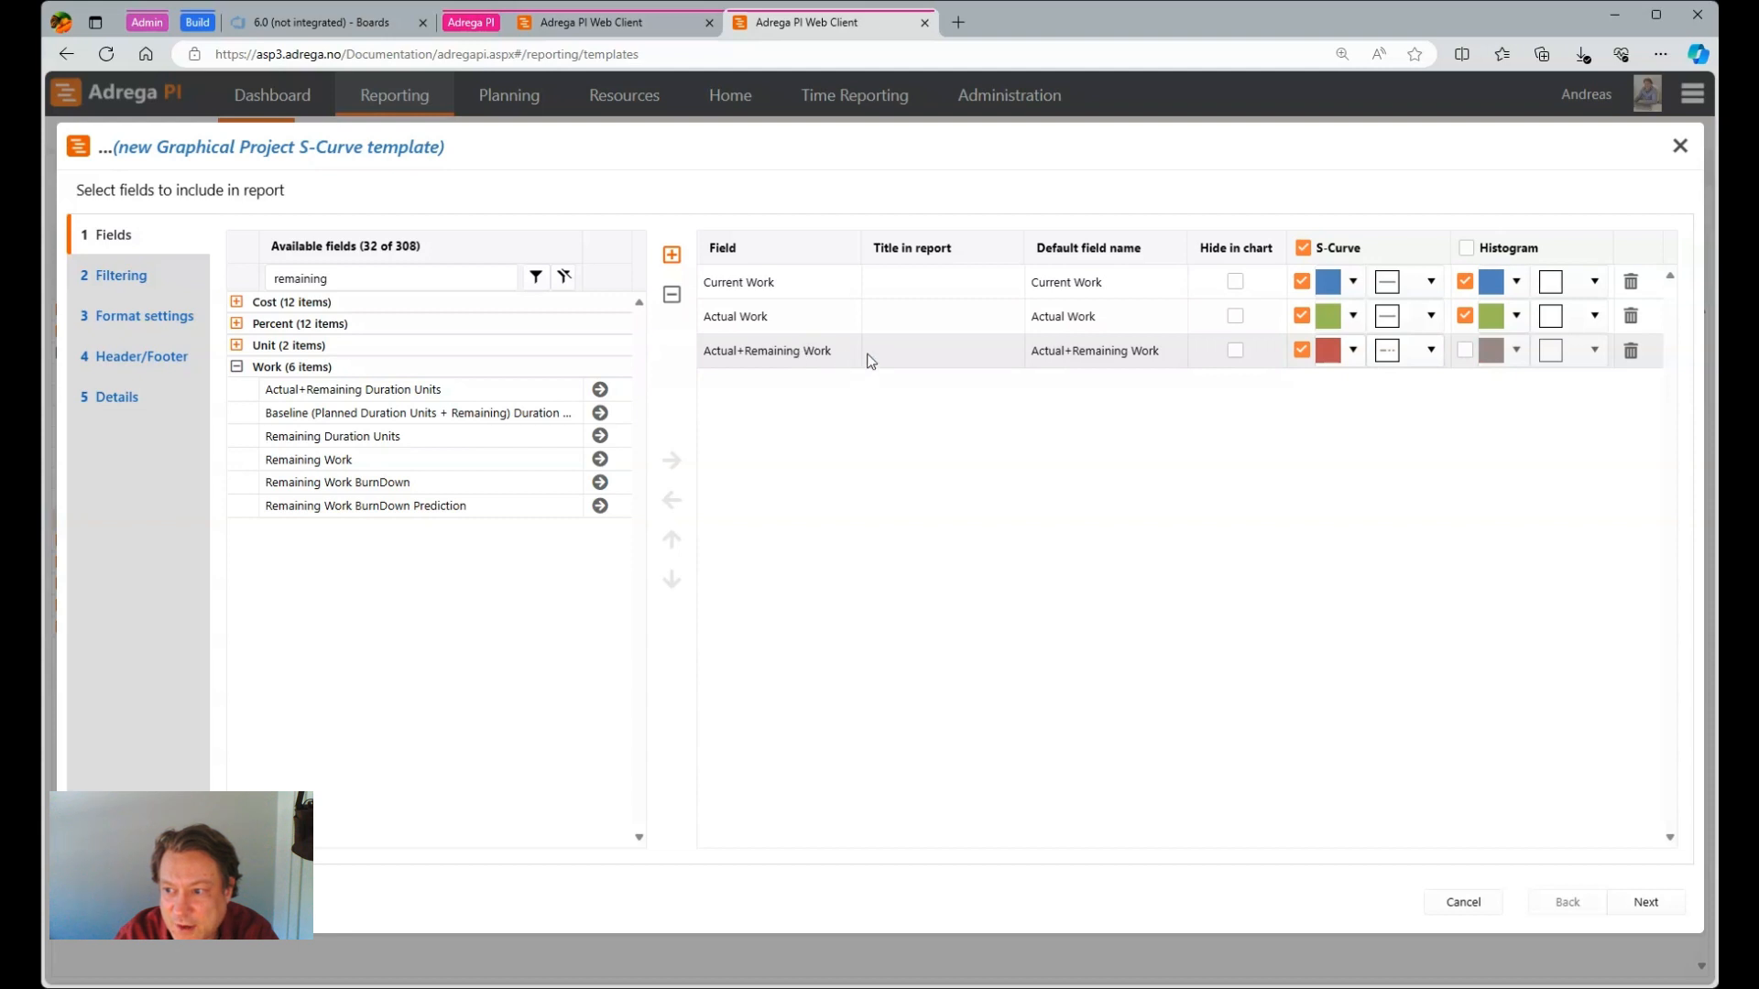
- Add a filter condition to the template: Activity Name does not contain the value Operation
click(1645, 902)
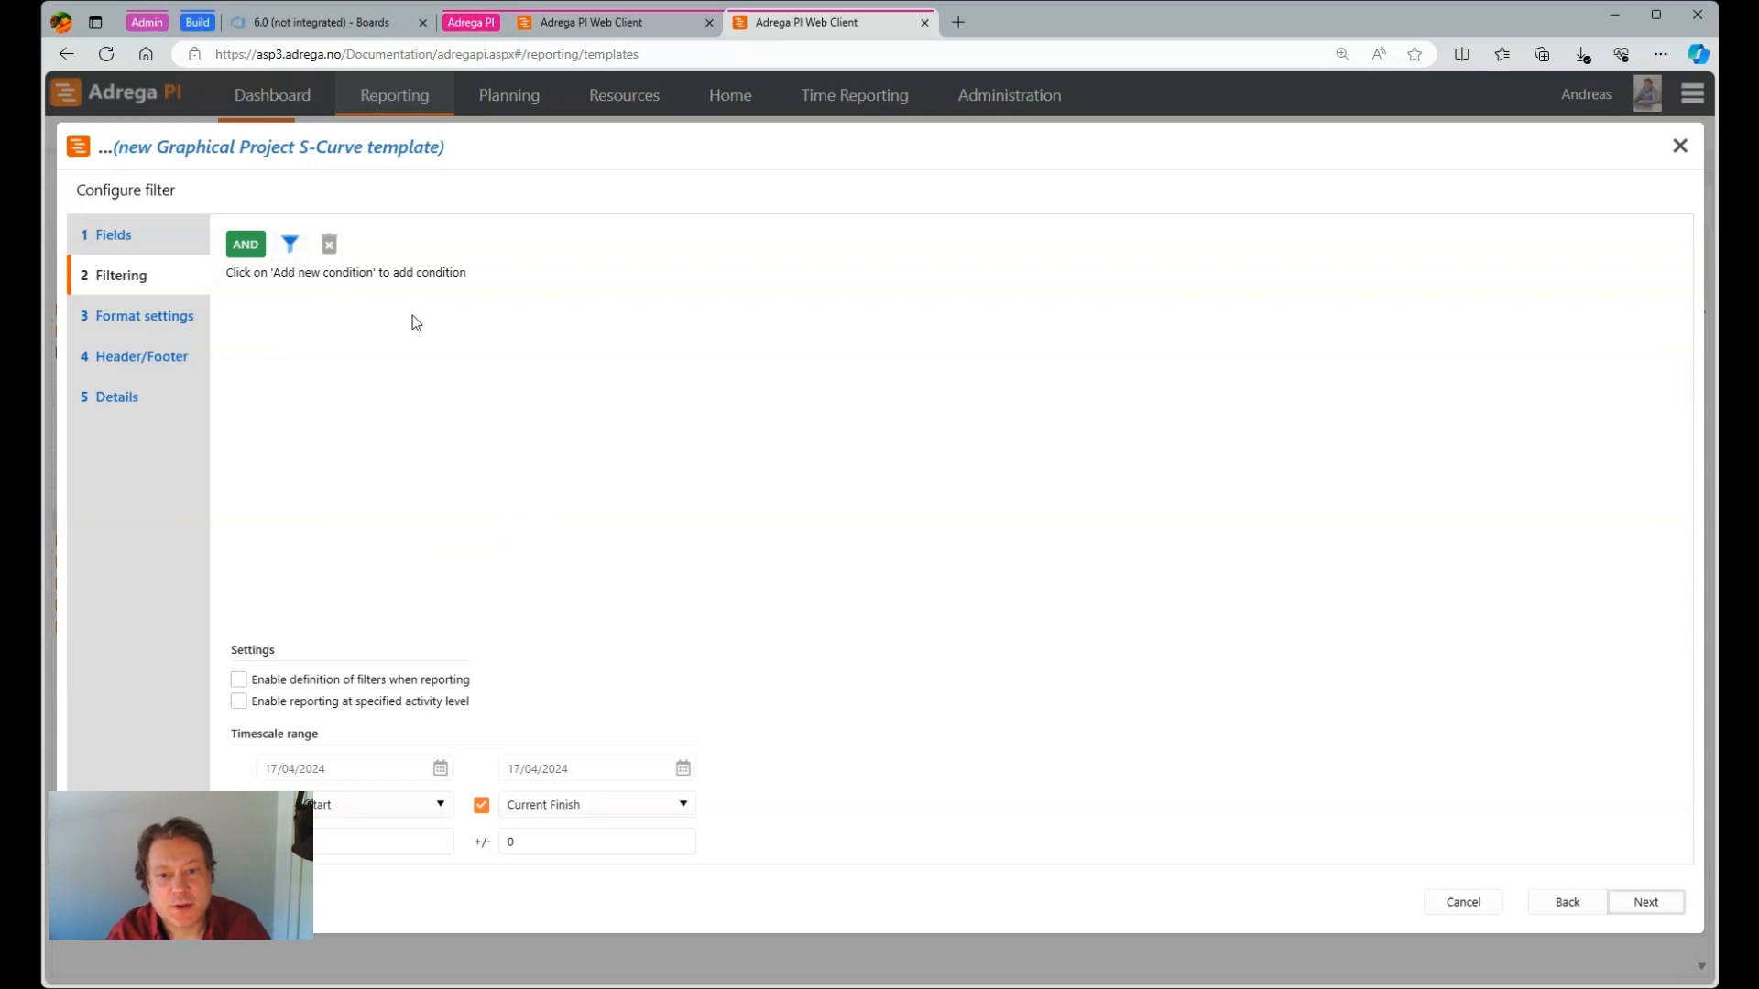
click(289, 248)
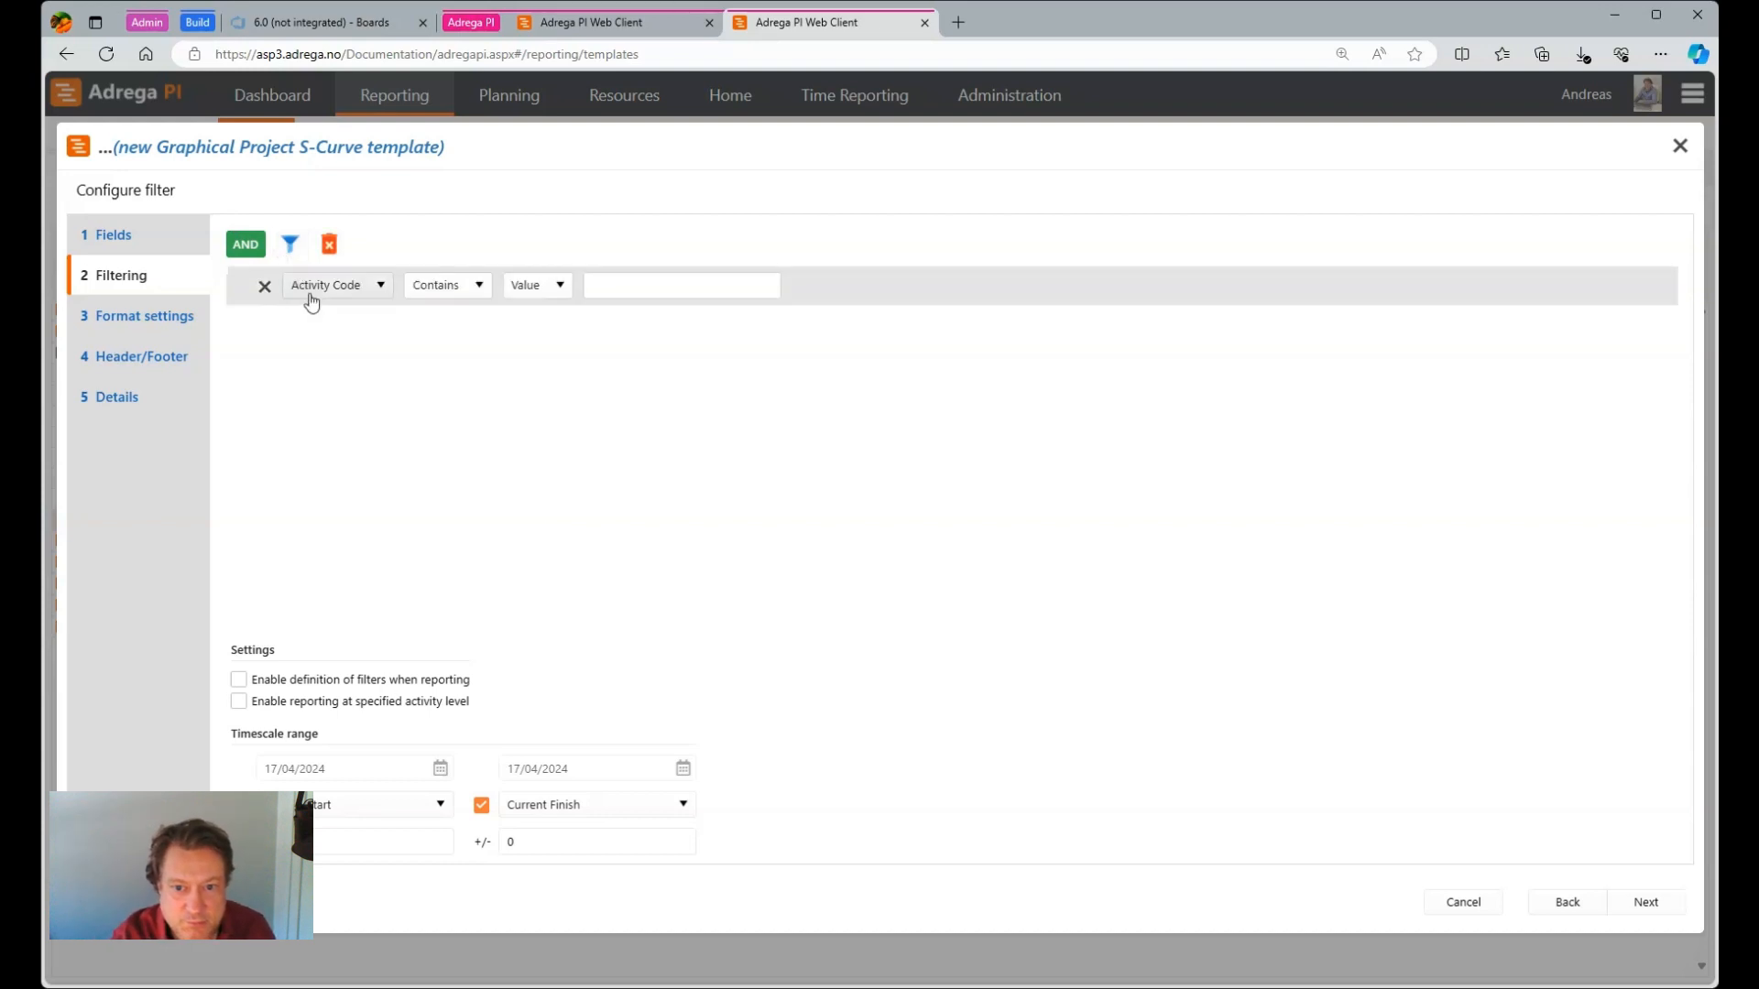
click(375, 291)
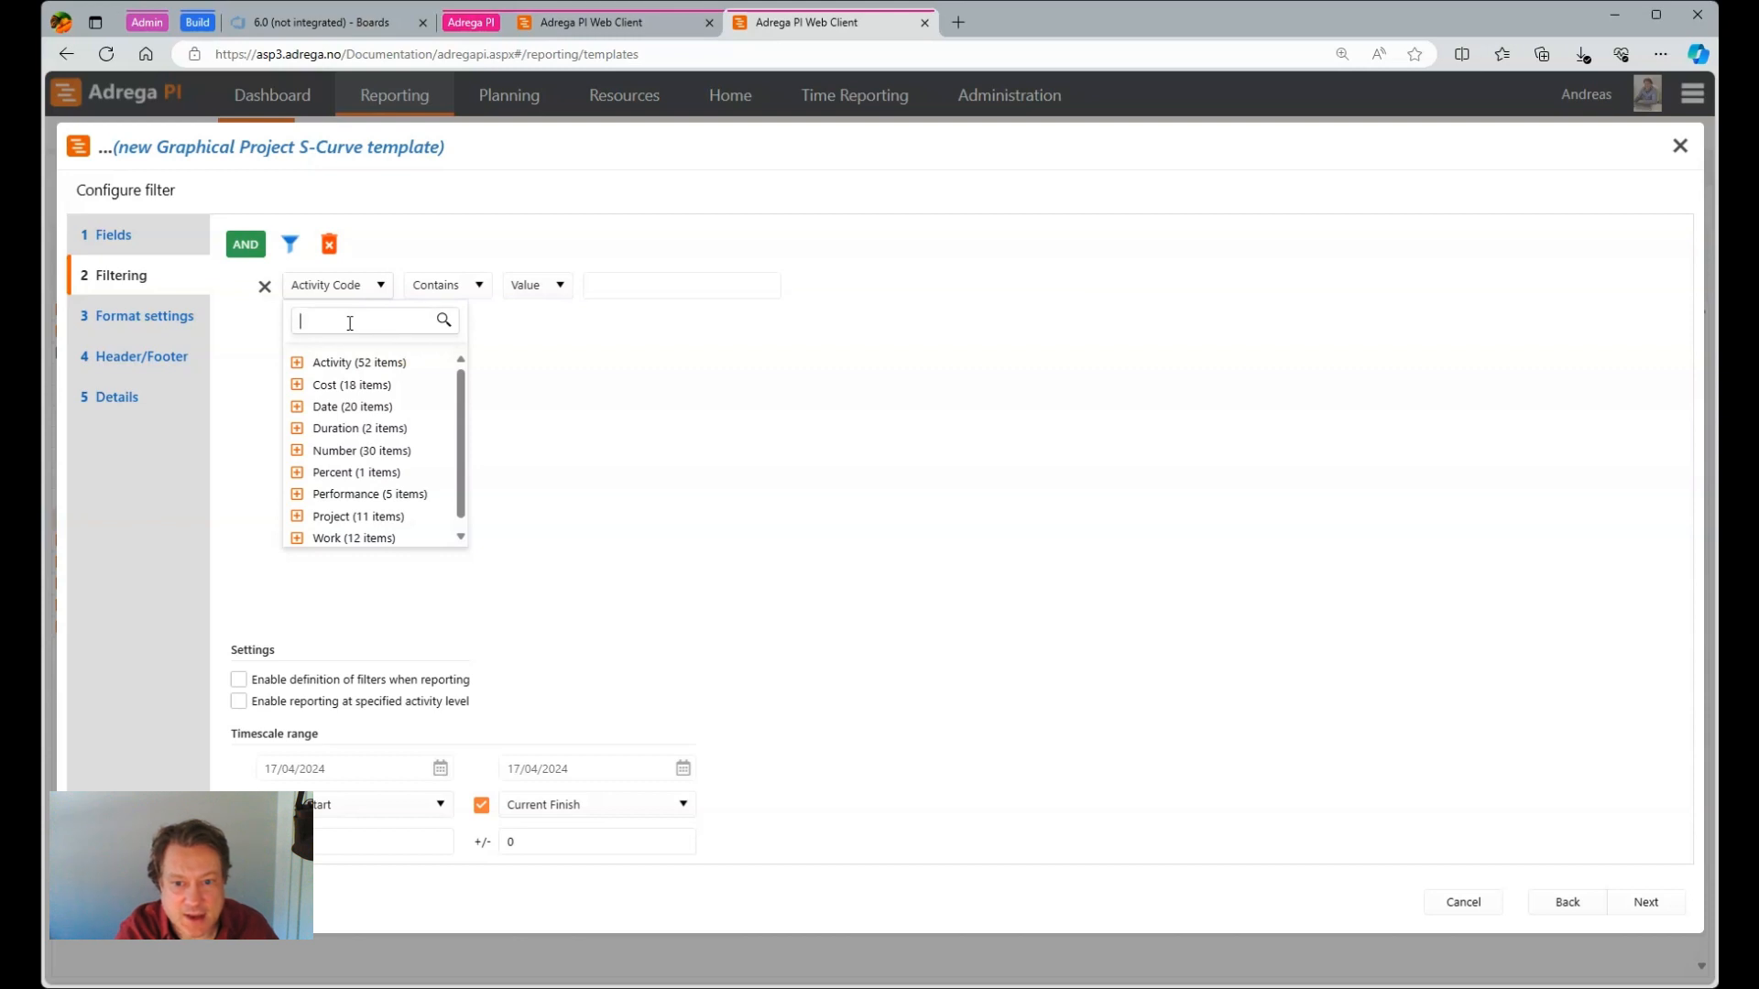
text(name)
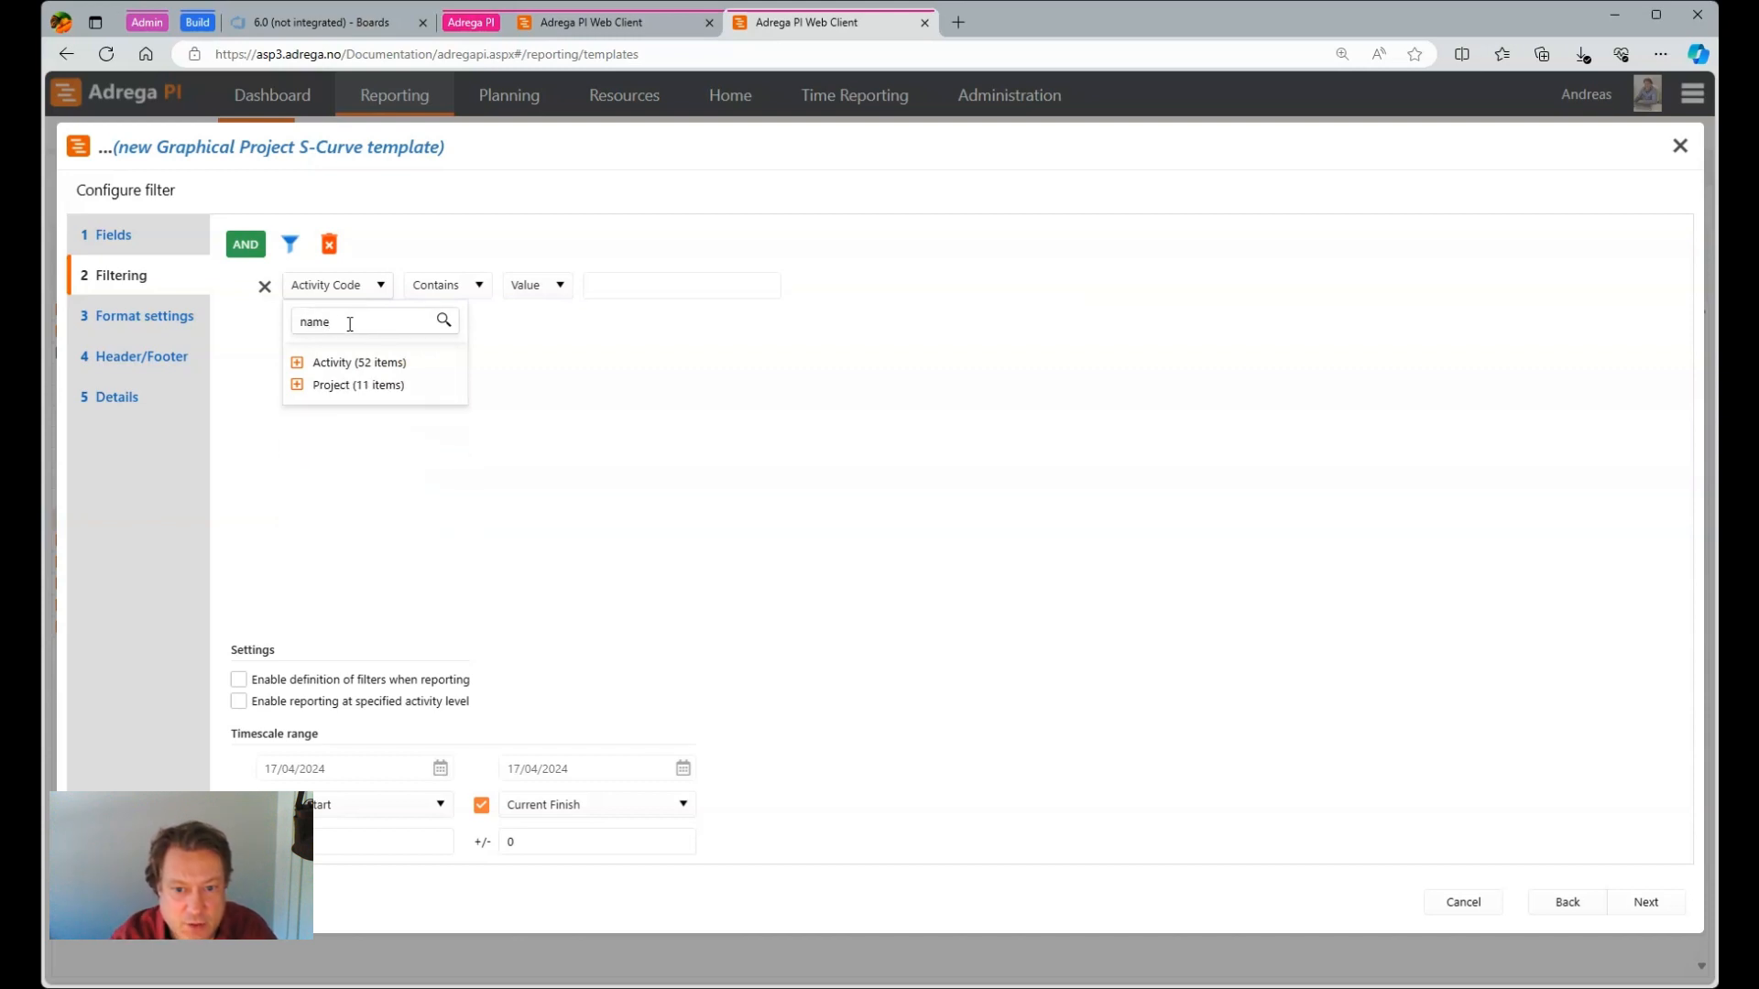
click(297, 363)
click(345, 385)
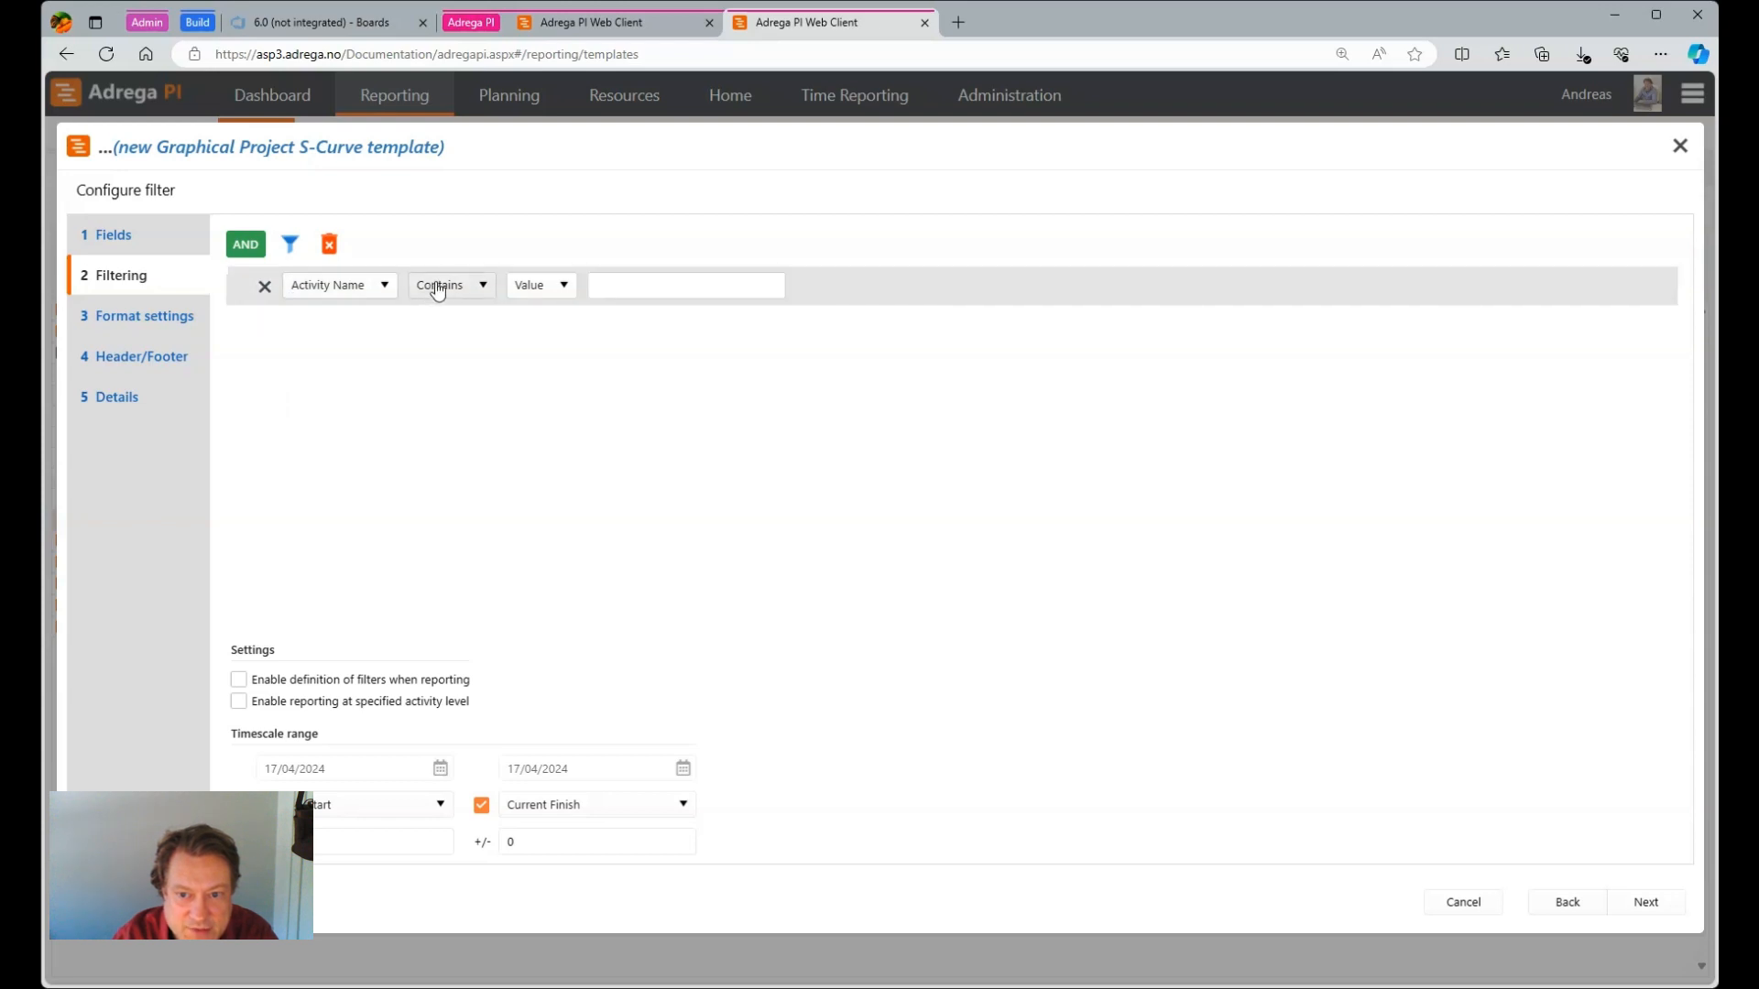
click(483, 292)
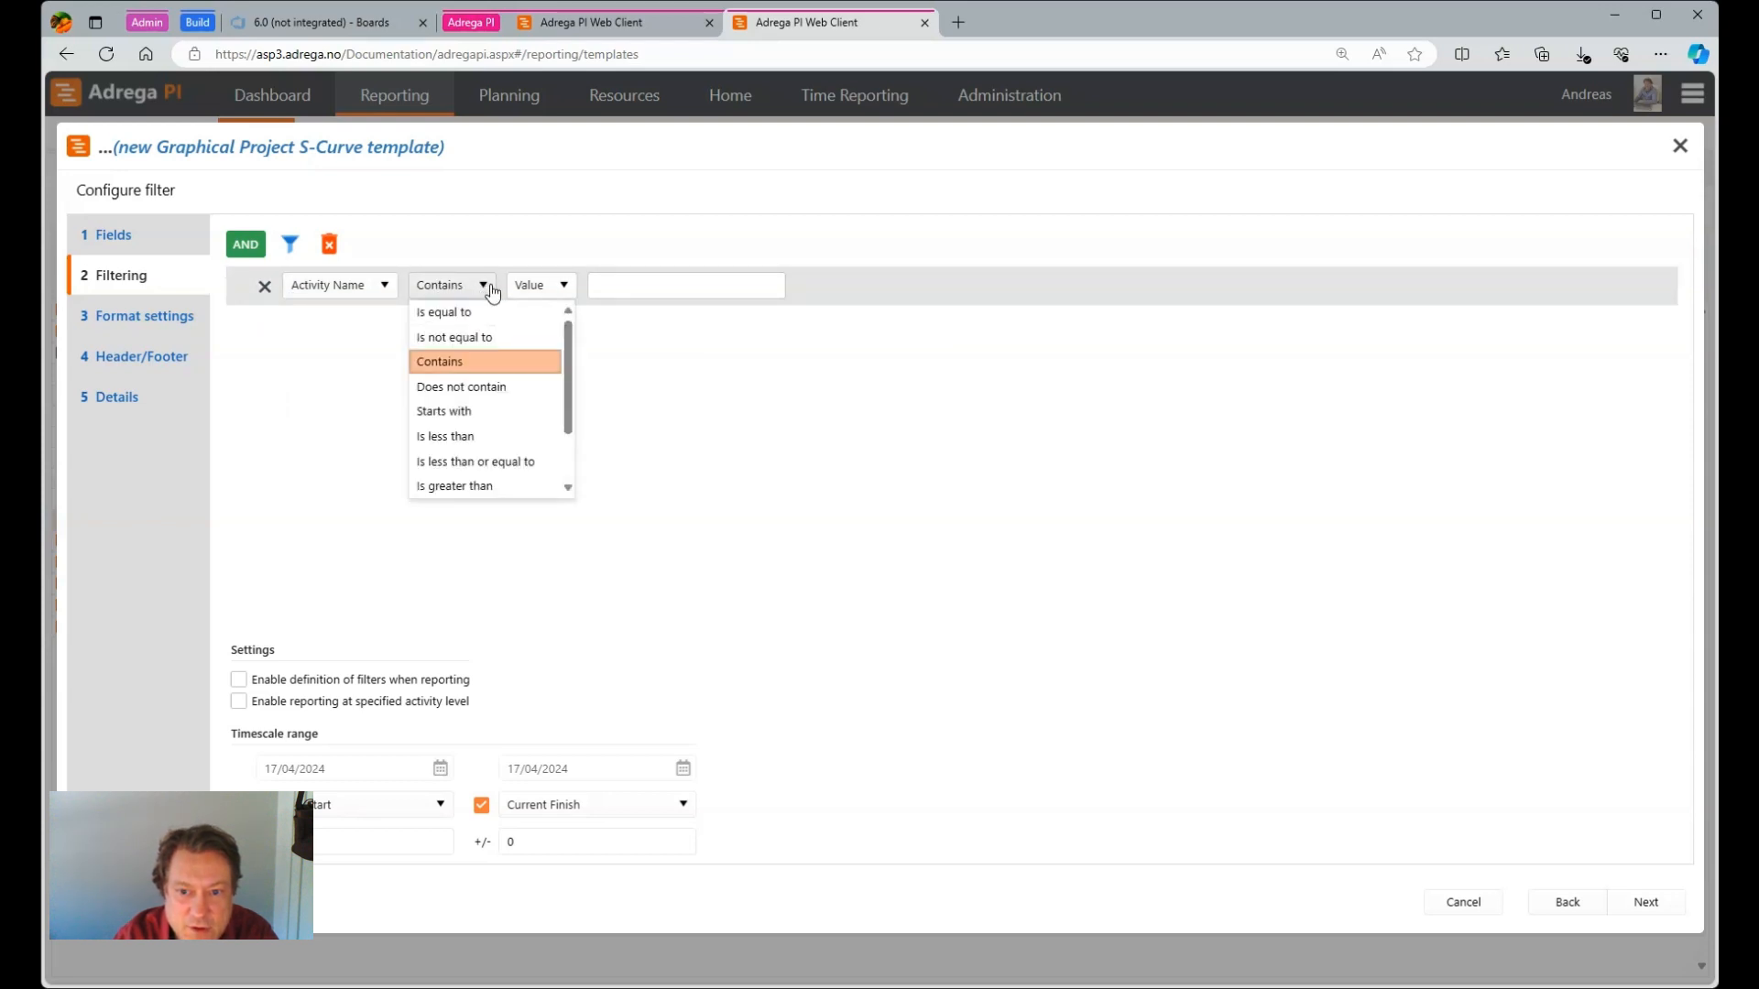
click(465, 386)
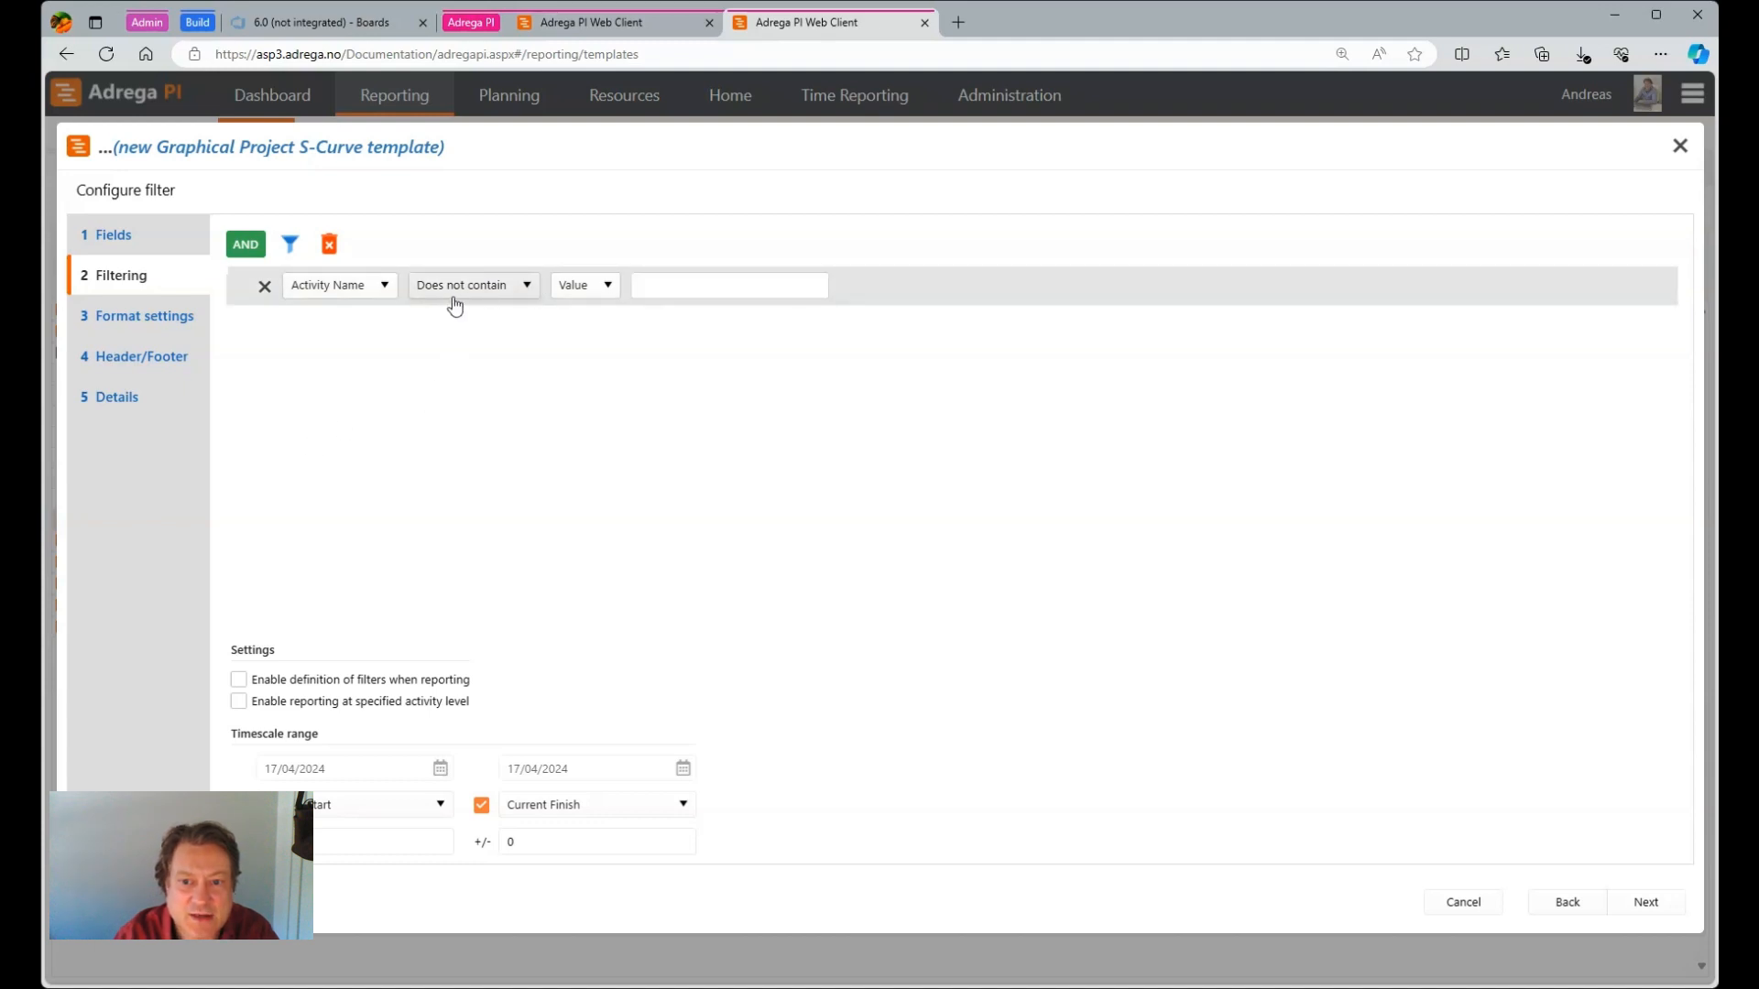
click(728, 287)
text(Op)
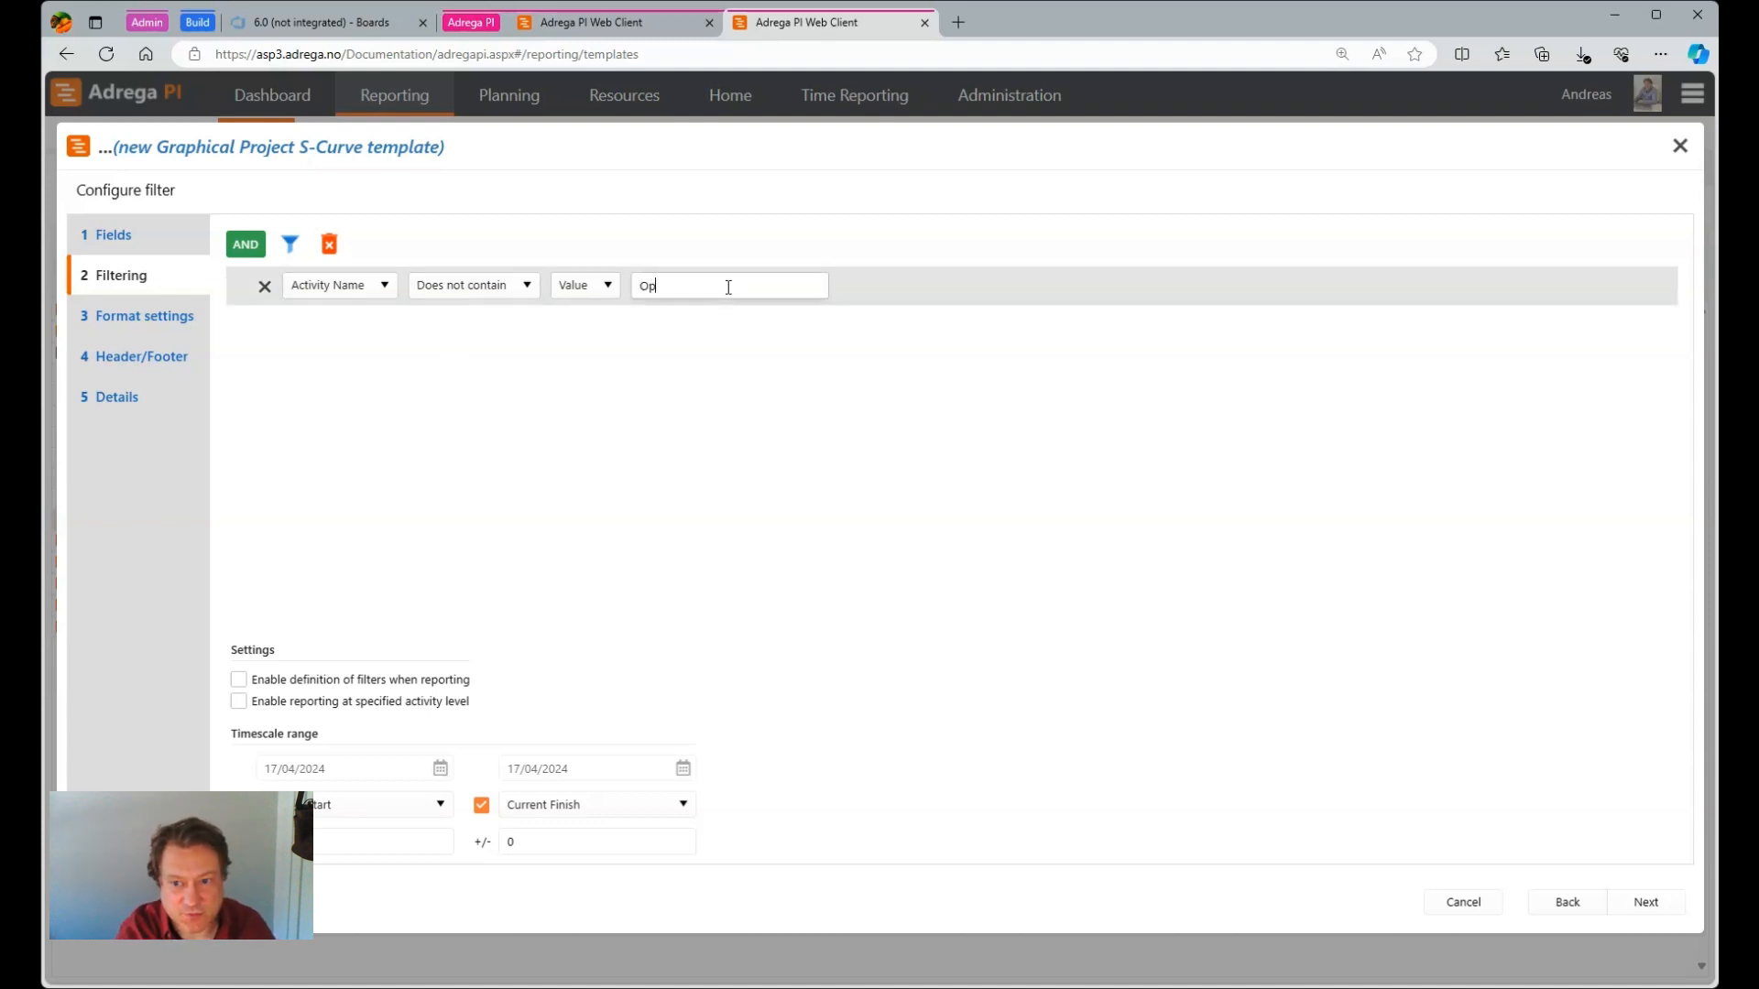
text(eration)
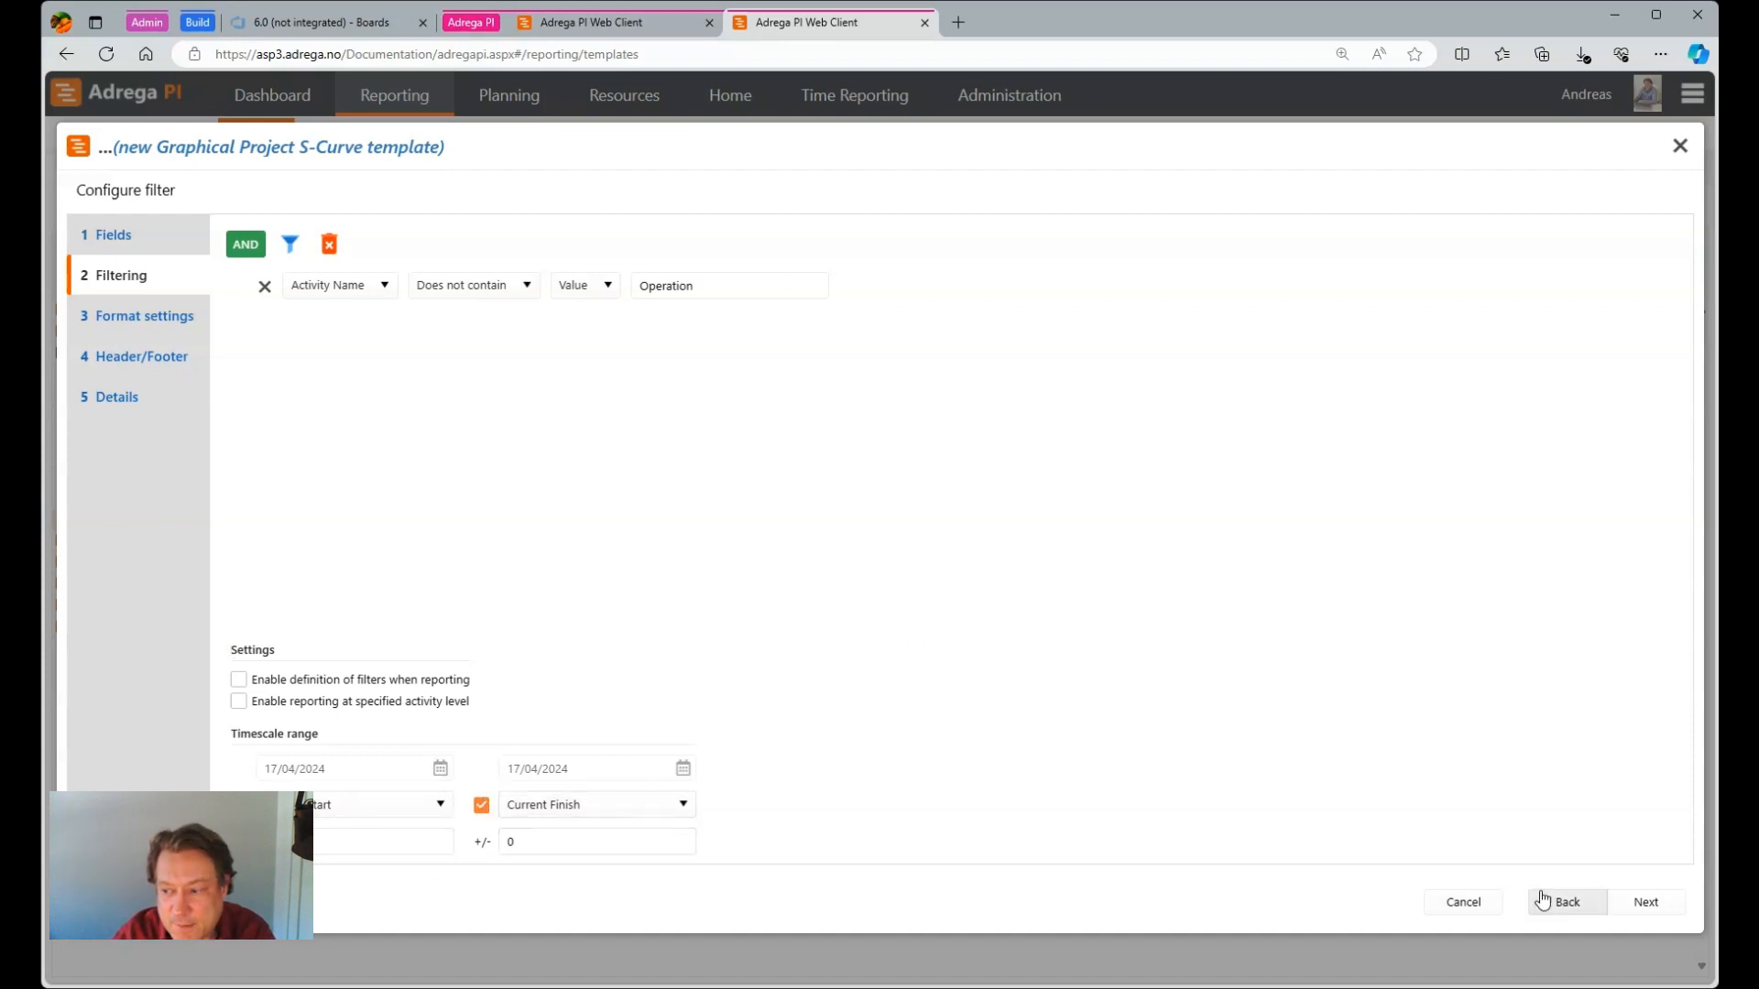
- In the template's format settings, set the period type to Last Sunday of Month
click(1649, 904)
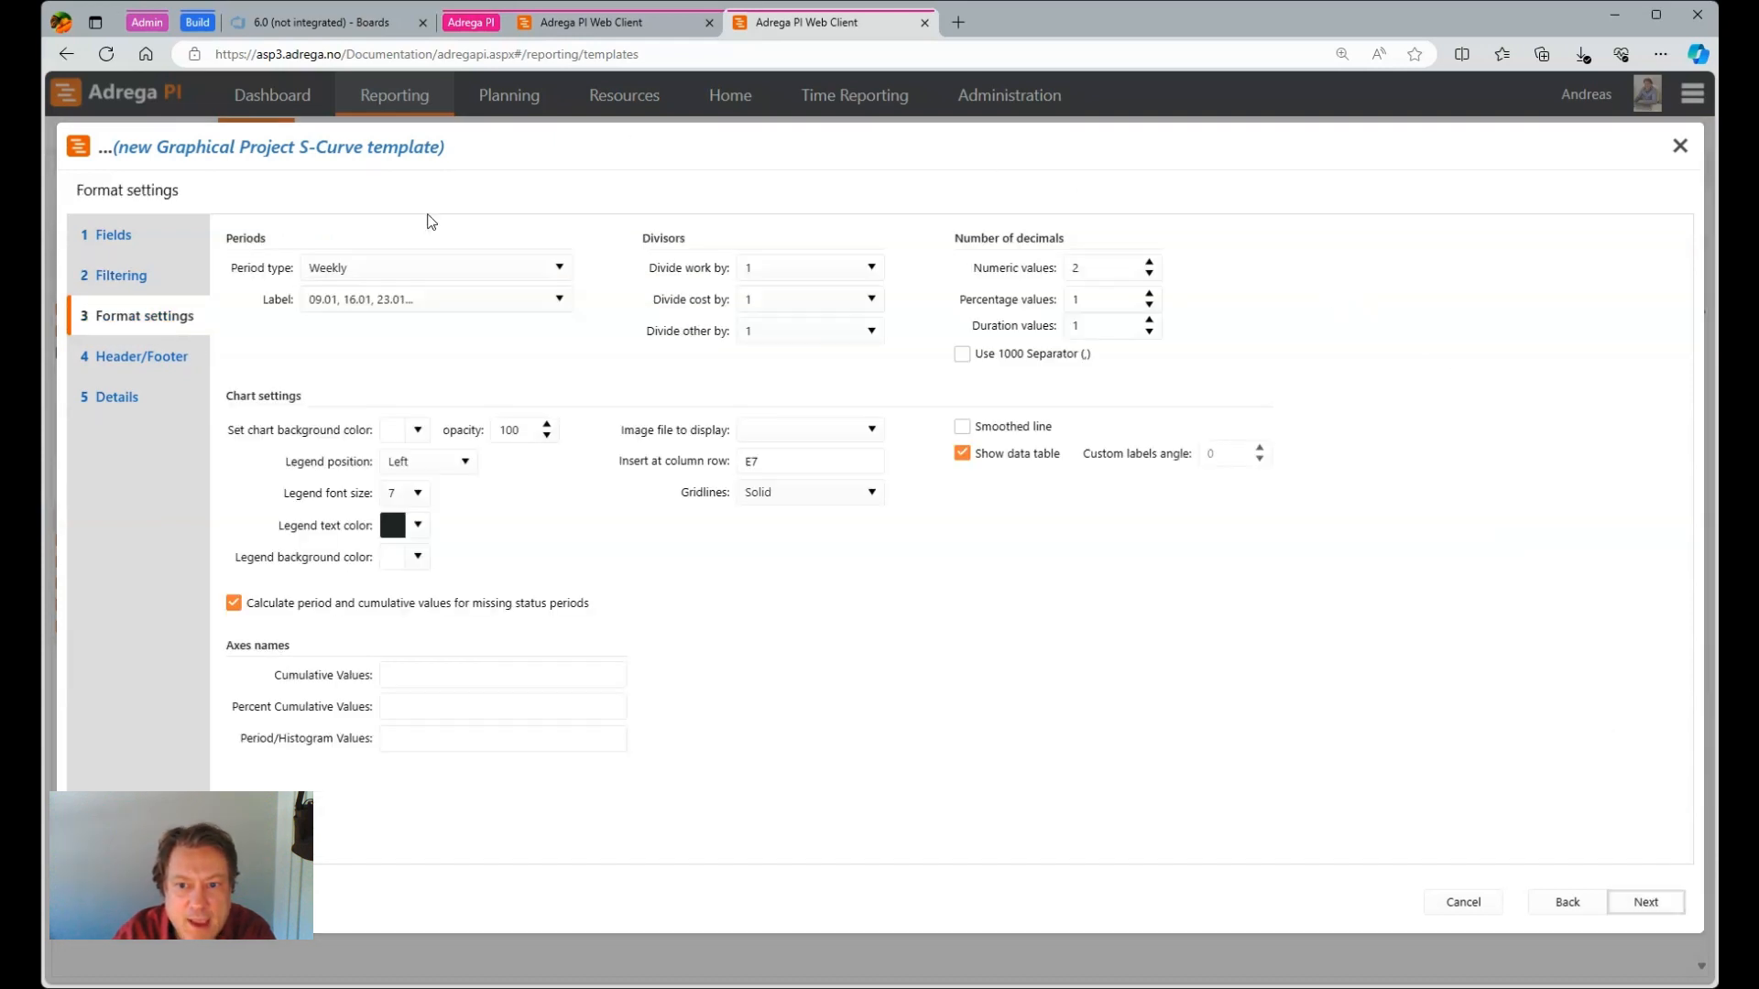
click(561, 268)
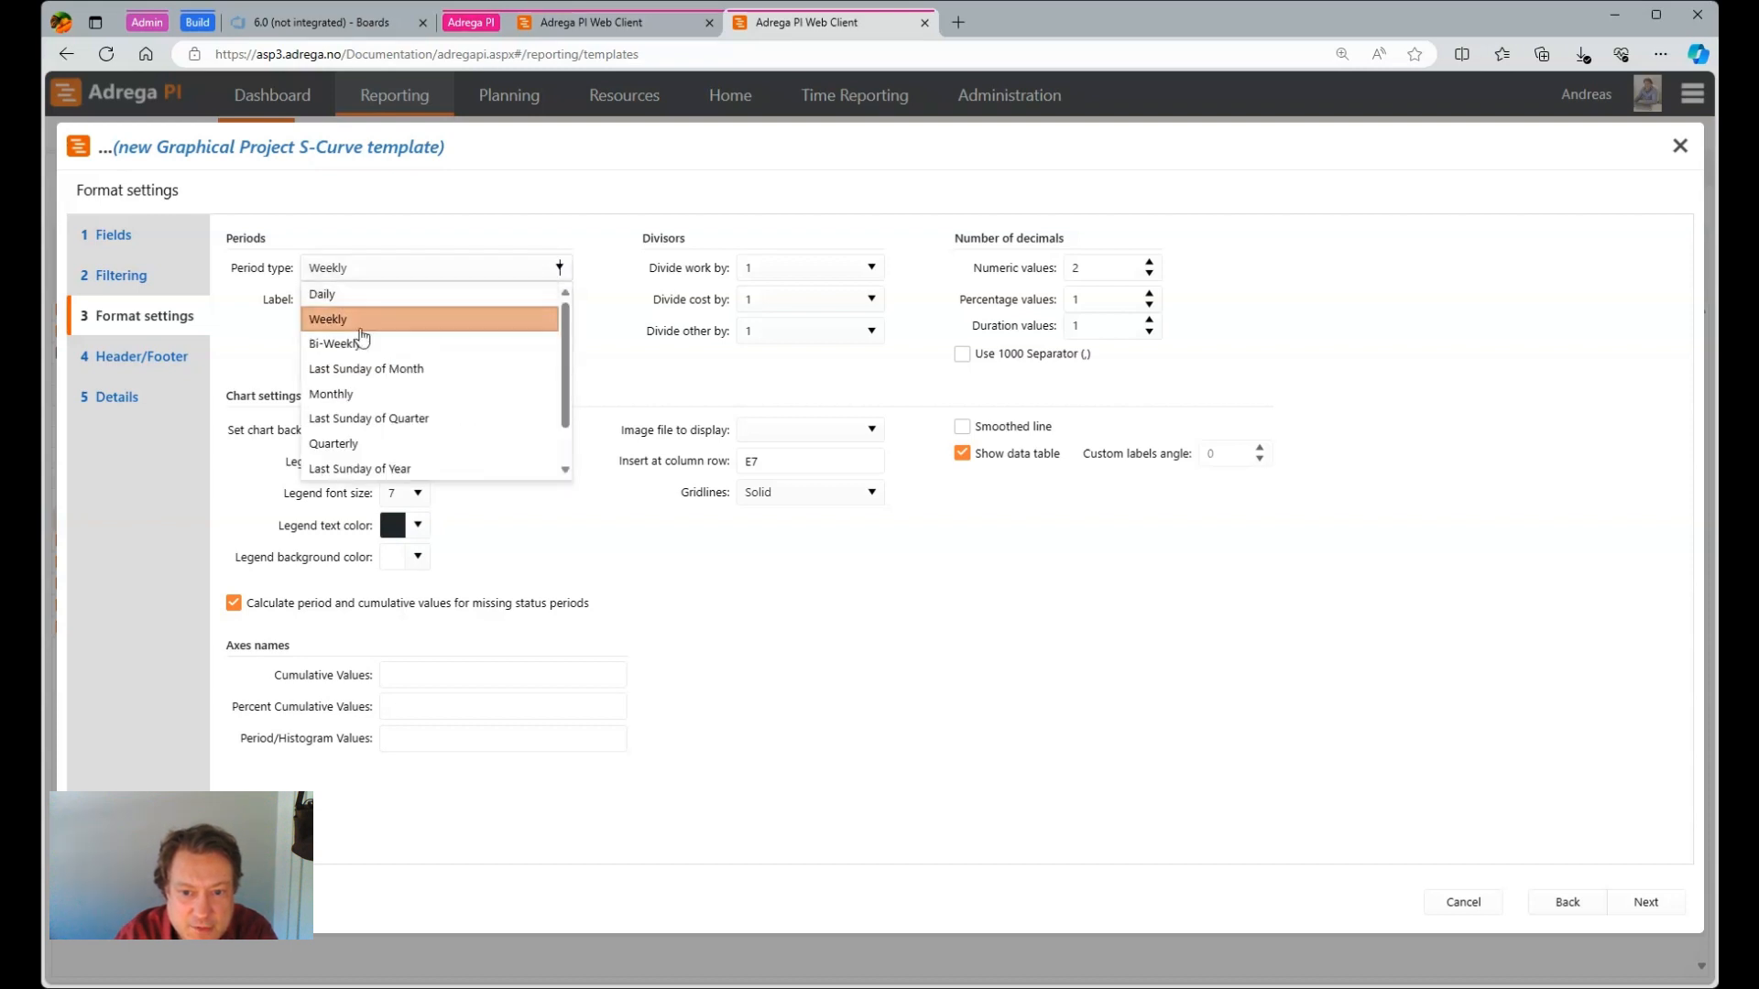
scroll(423, 446, down, 2)
scroll(423, 446, up, 2)
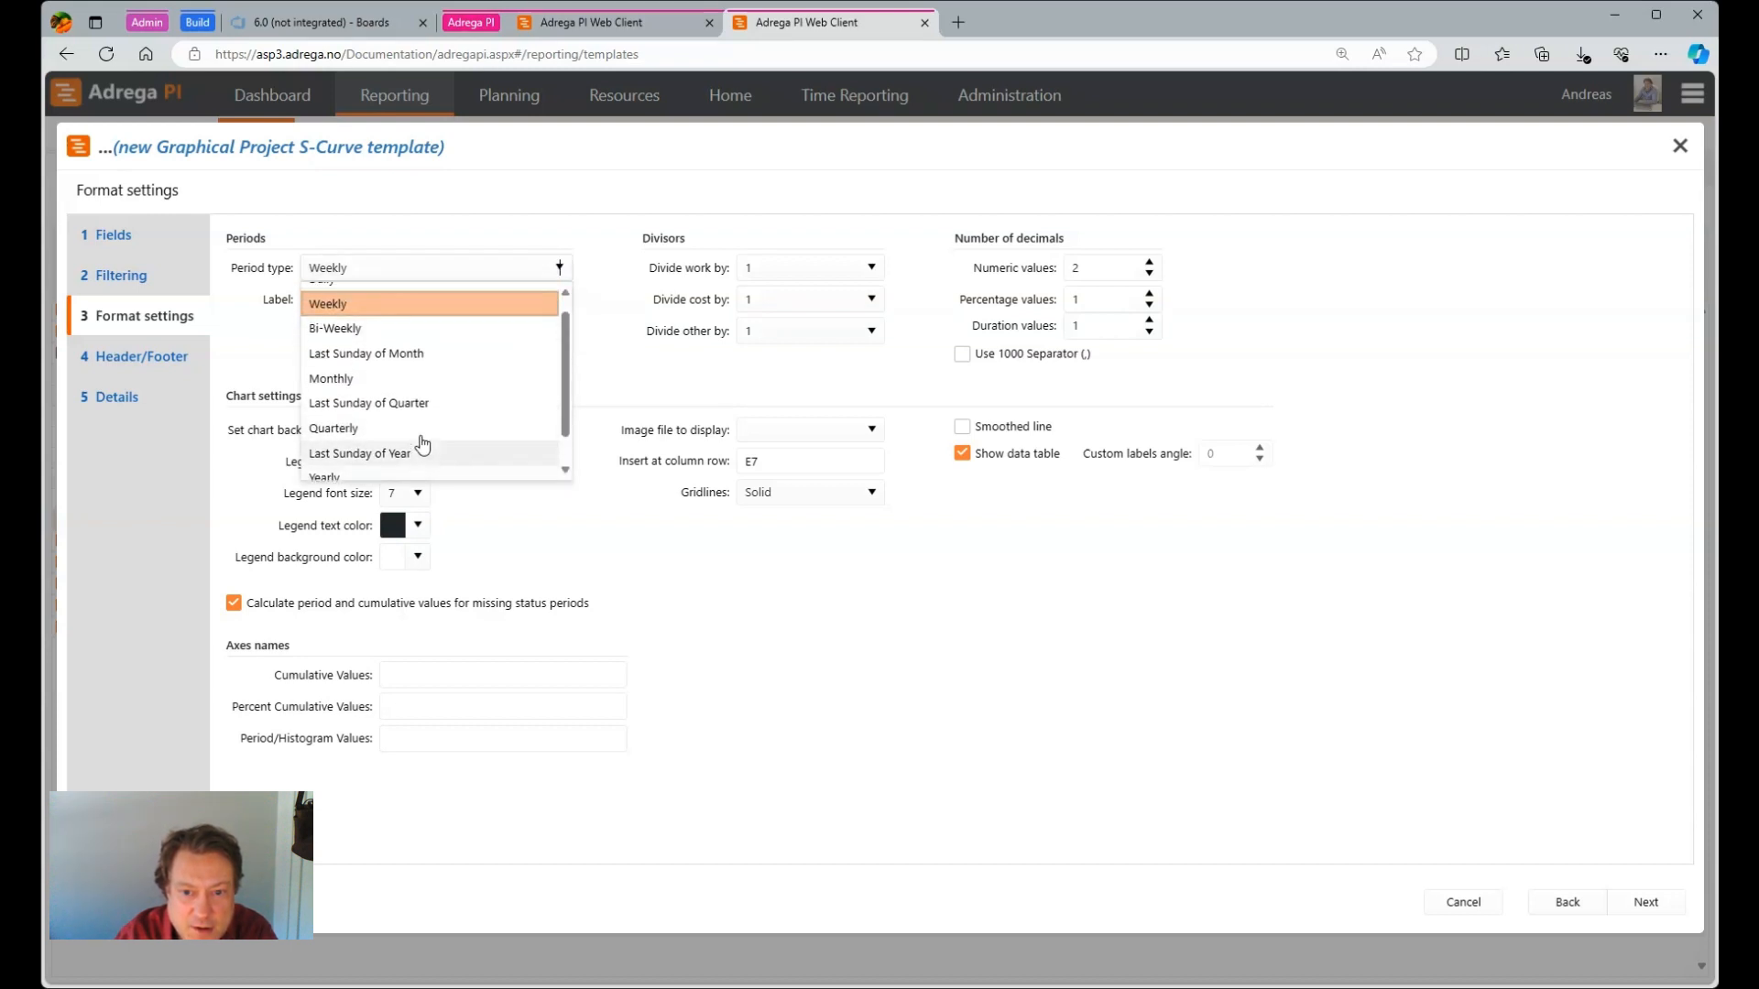
click(359, 370)
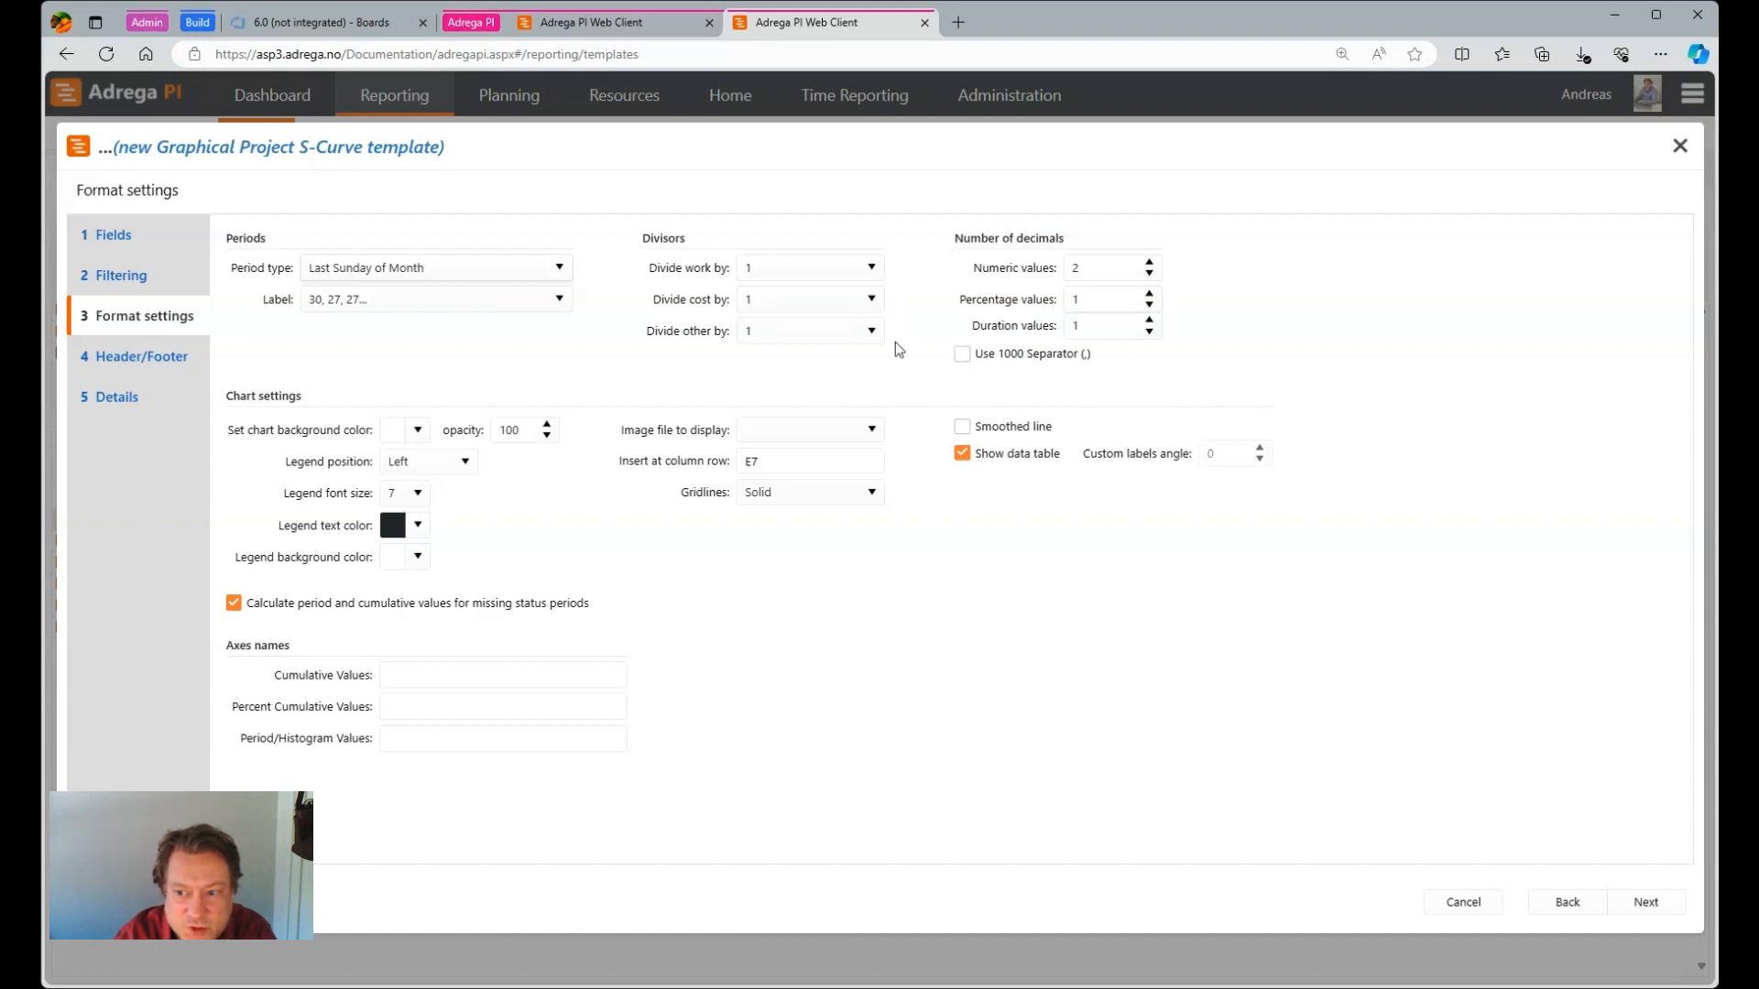
- Keep the default header and footer, name the report template "Instructional SCurve" and finish creating it
click(1656, 904)
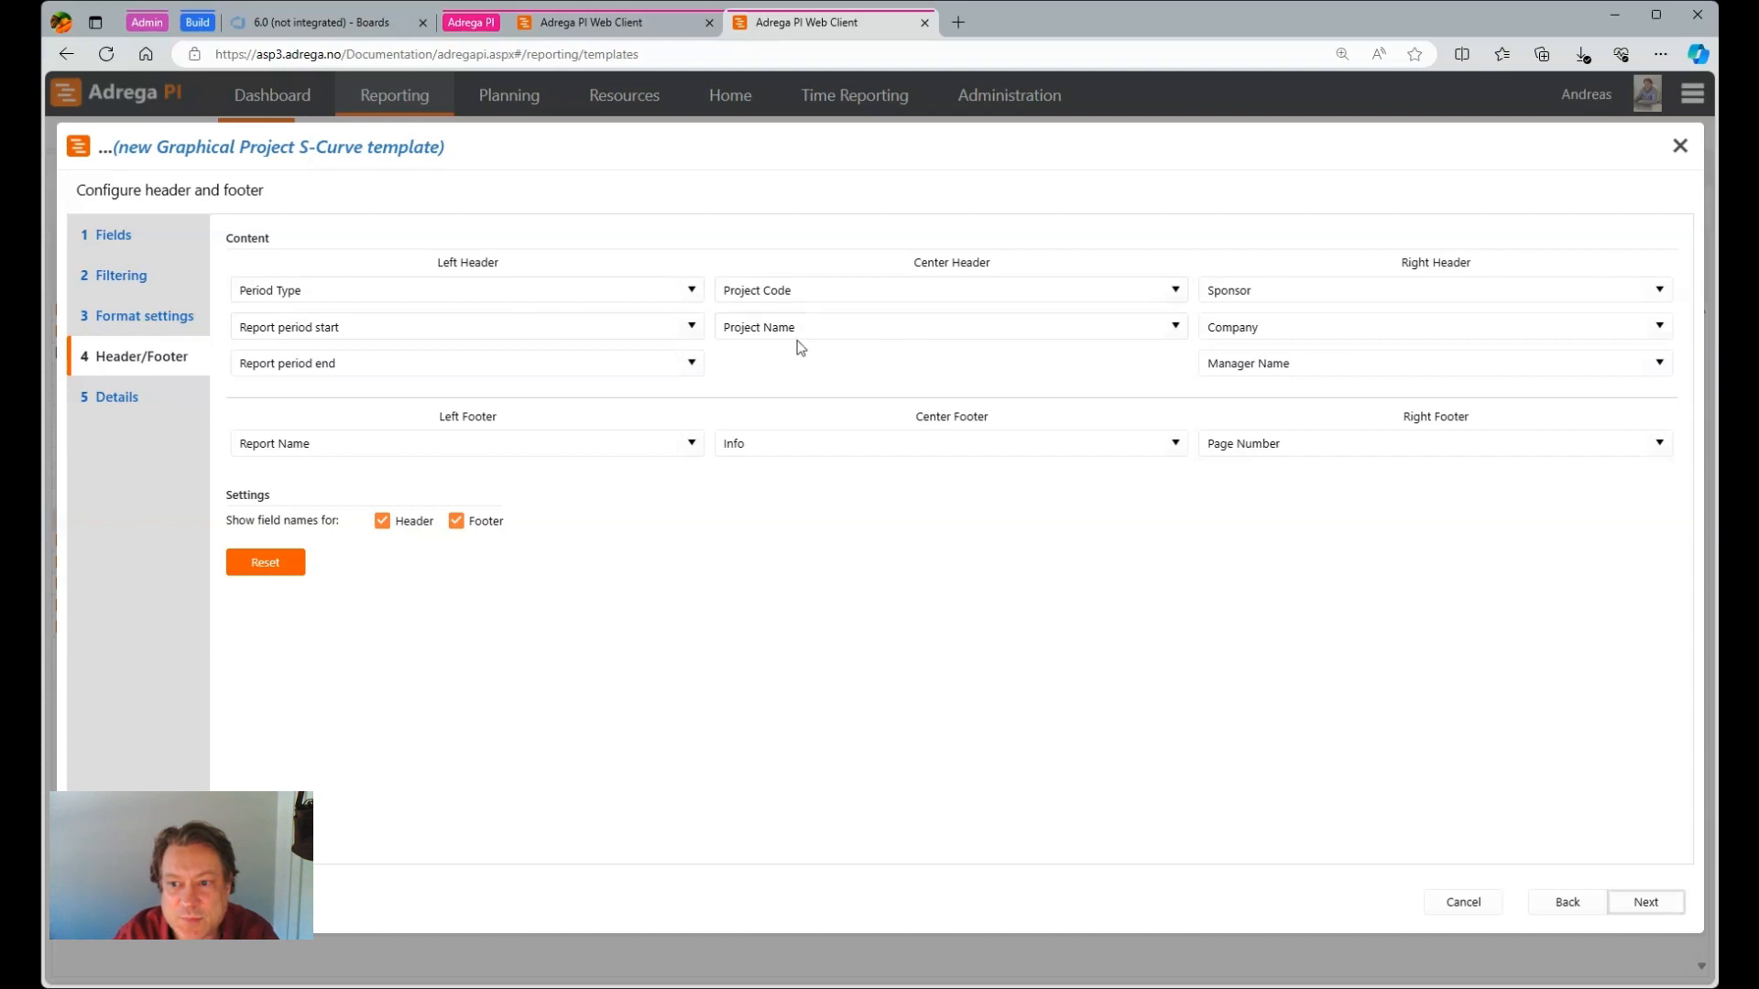
click(1649, 905)
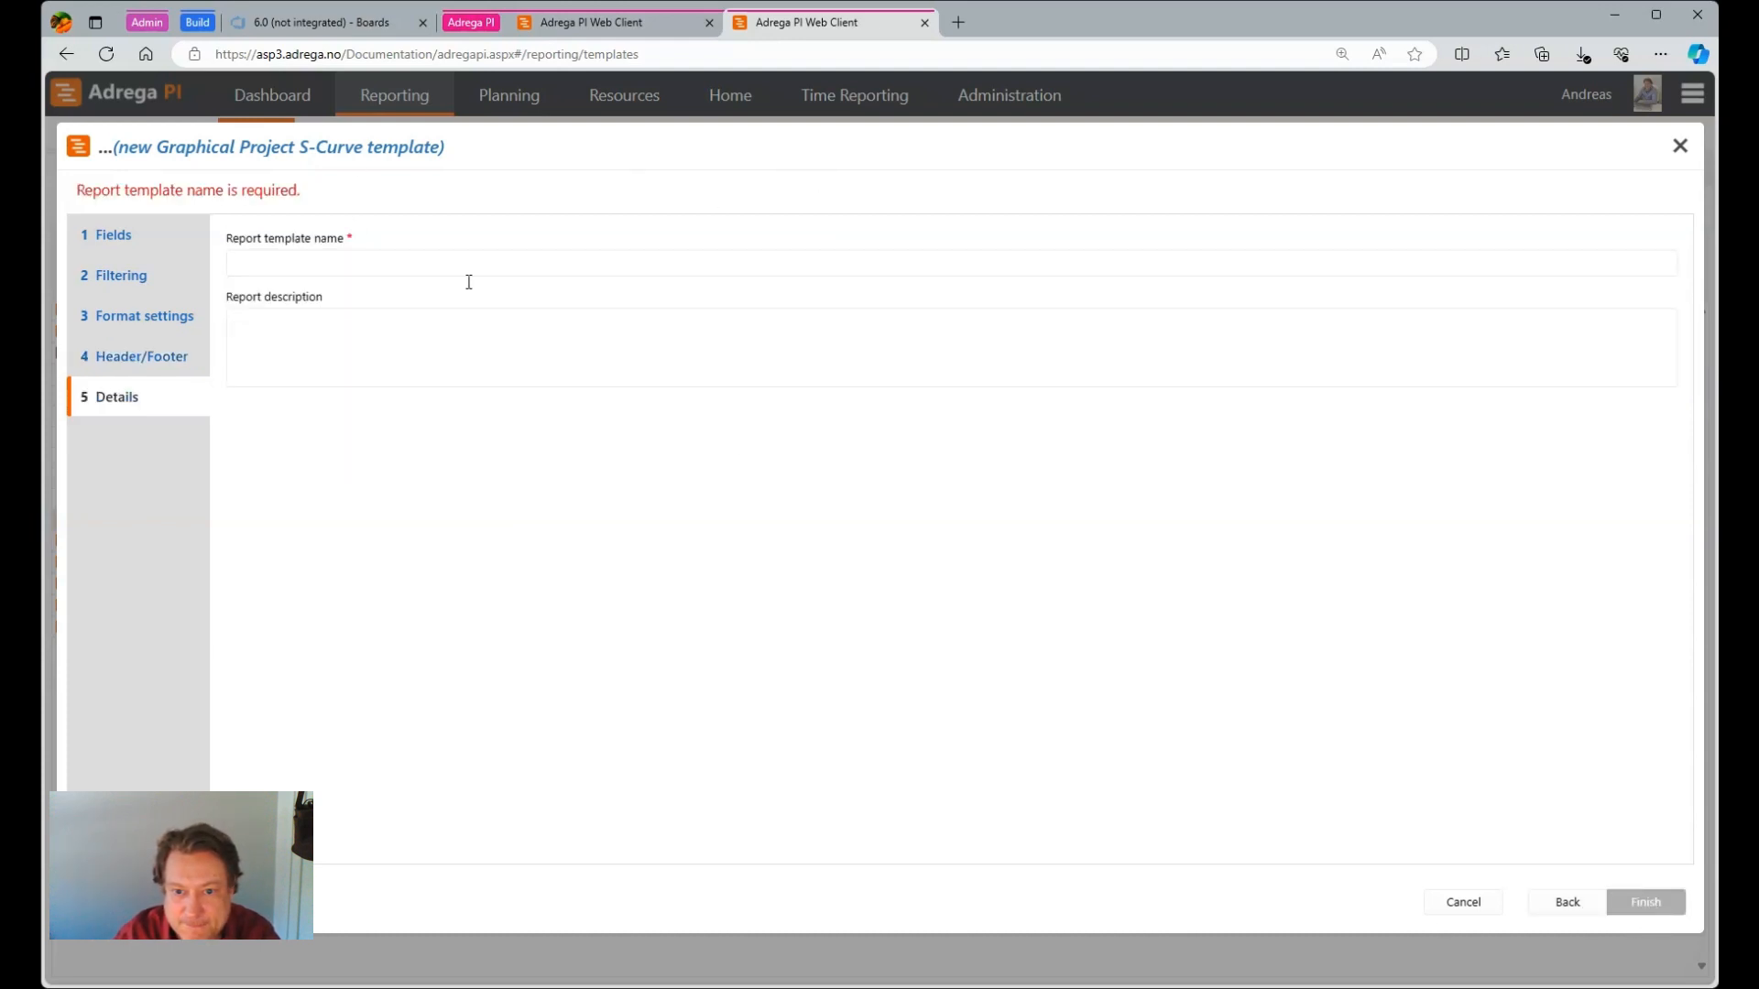
click(312, 263)
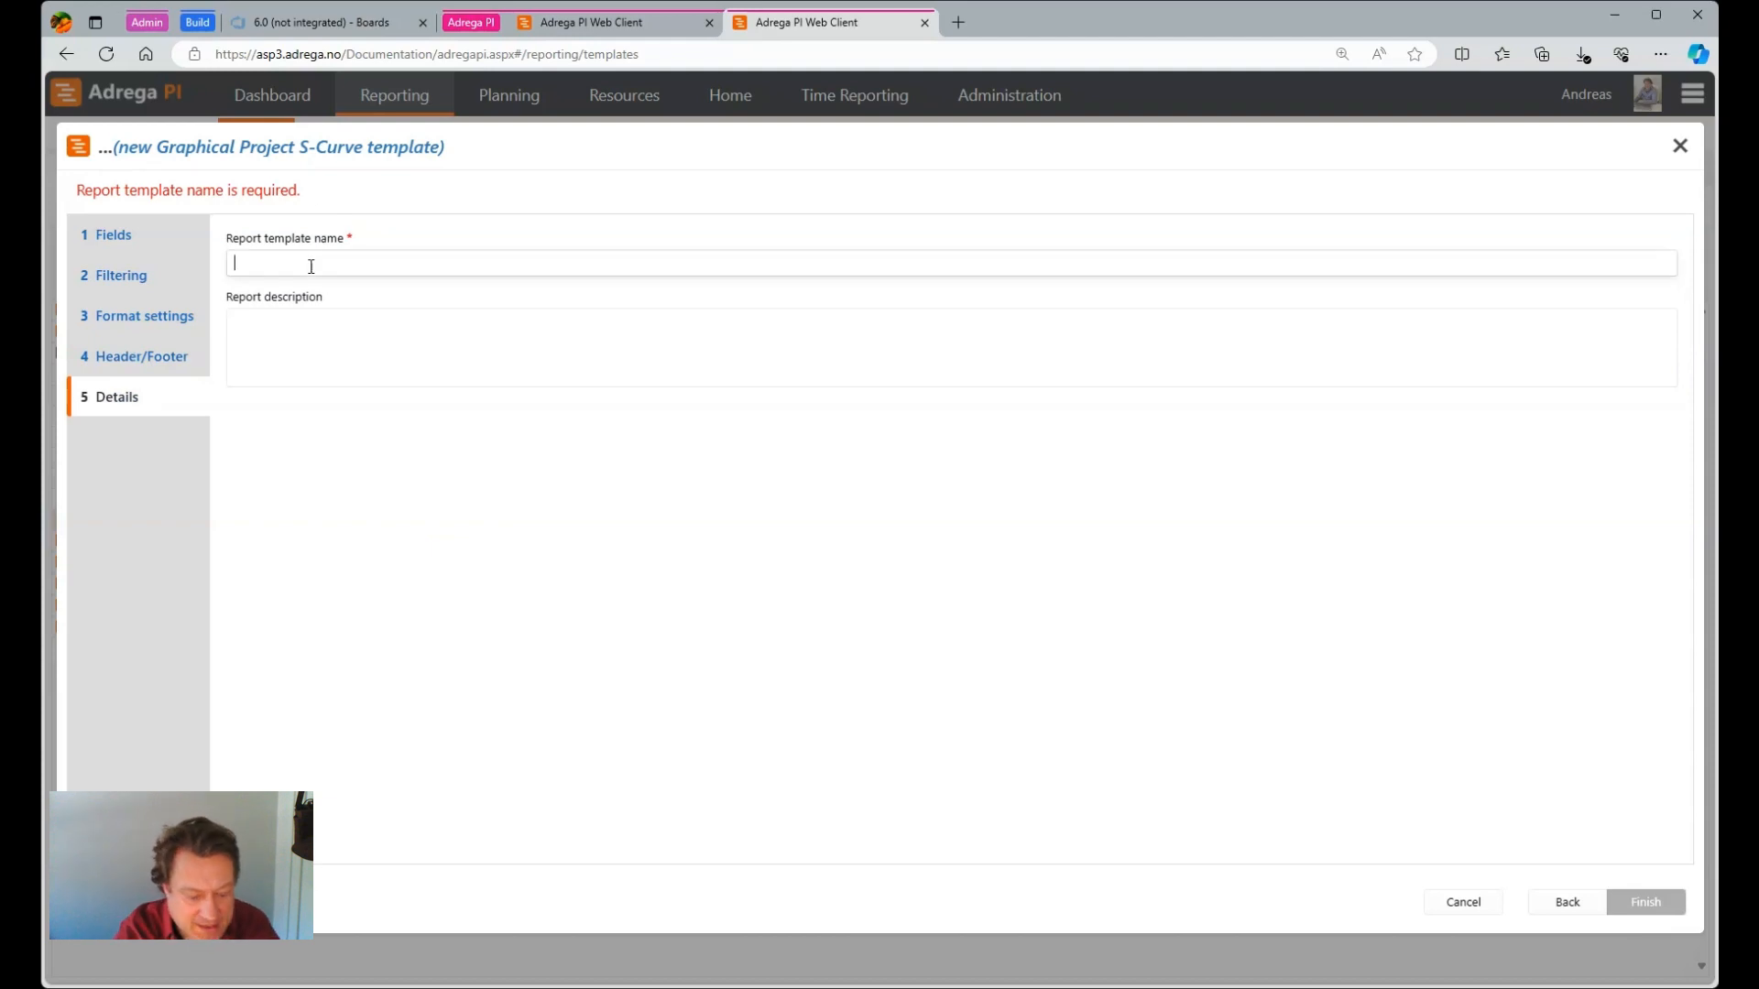
text(Inst)
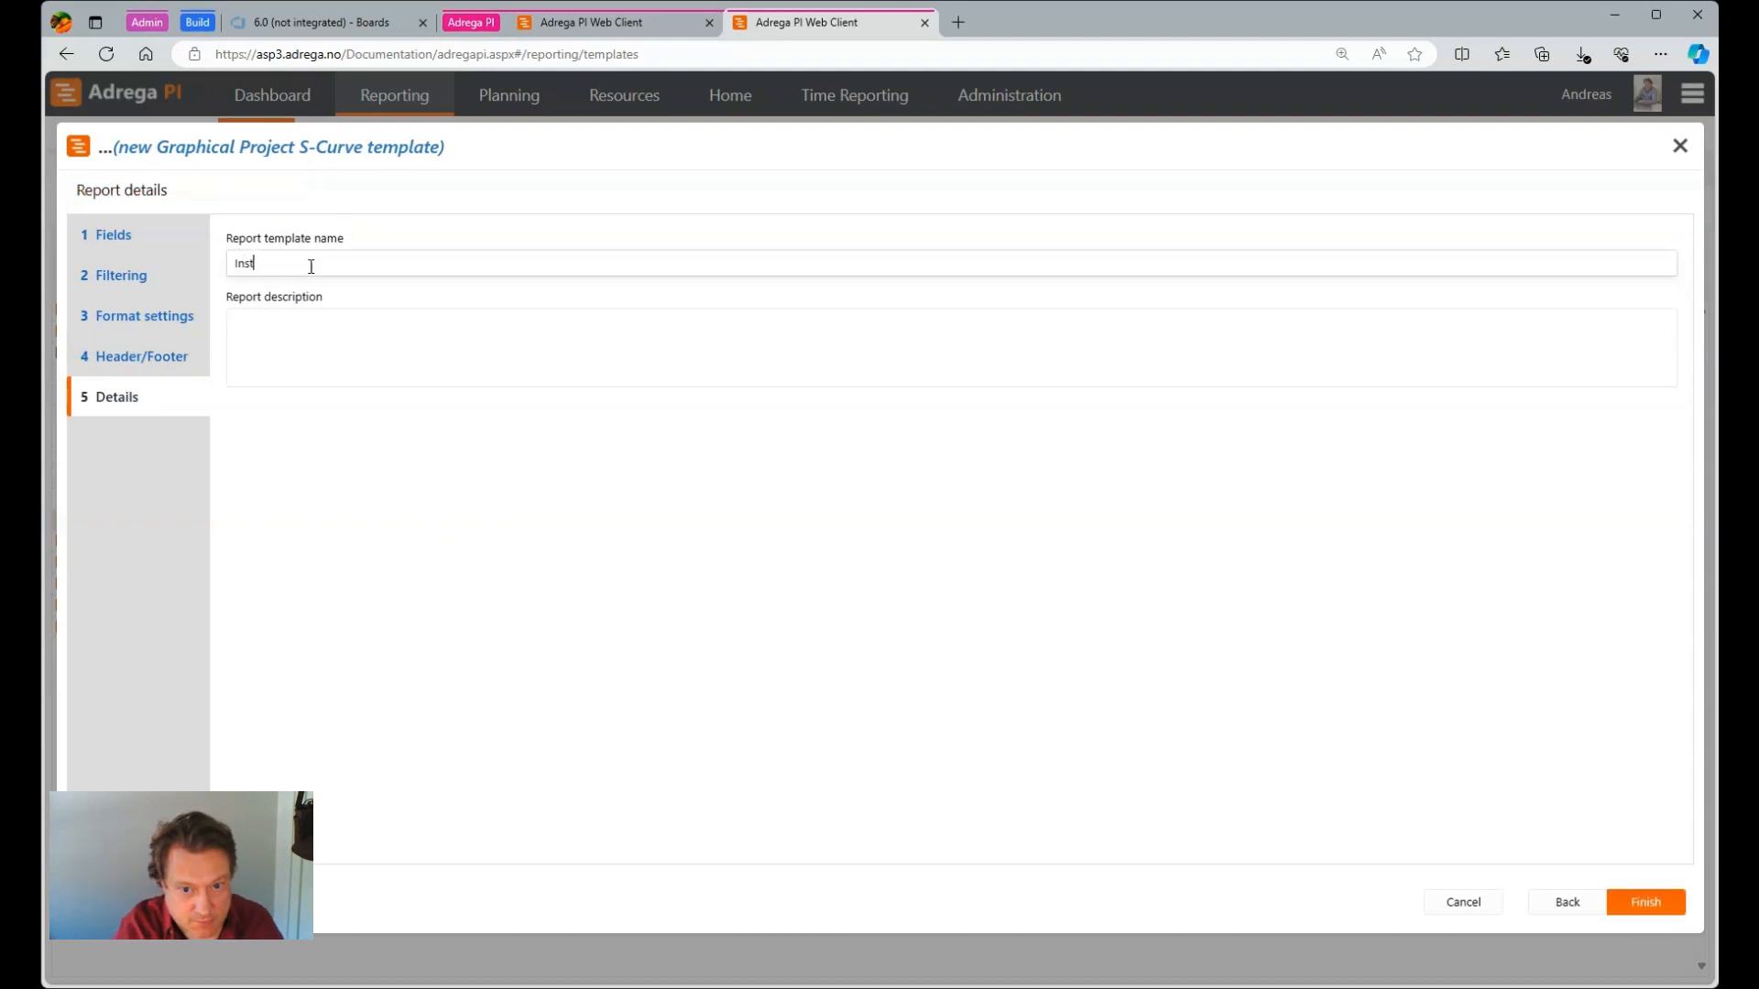
text(ructional S)
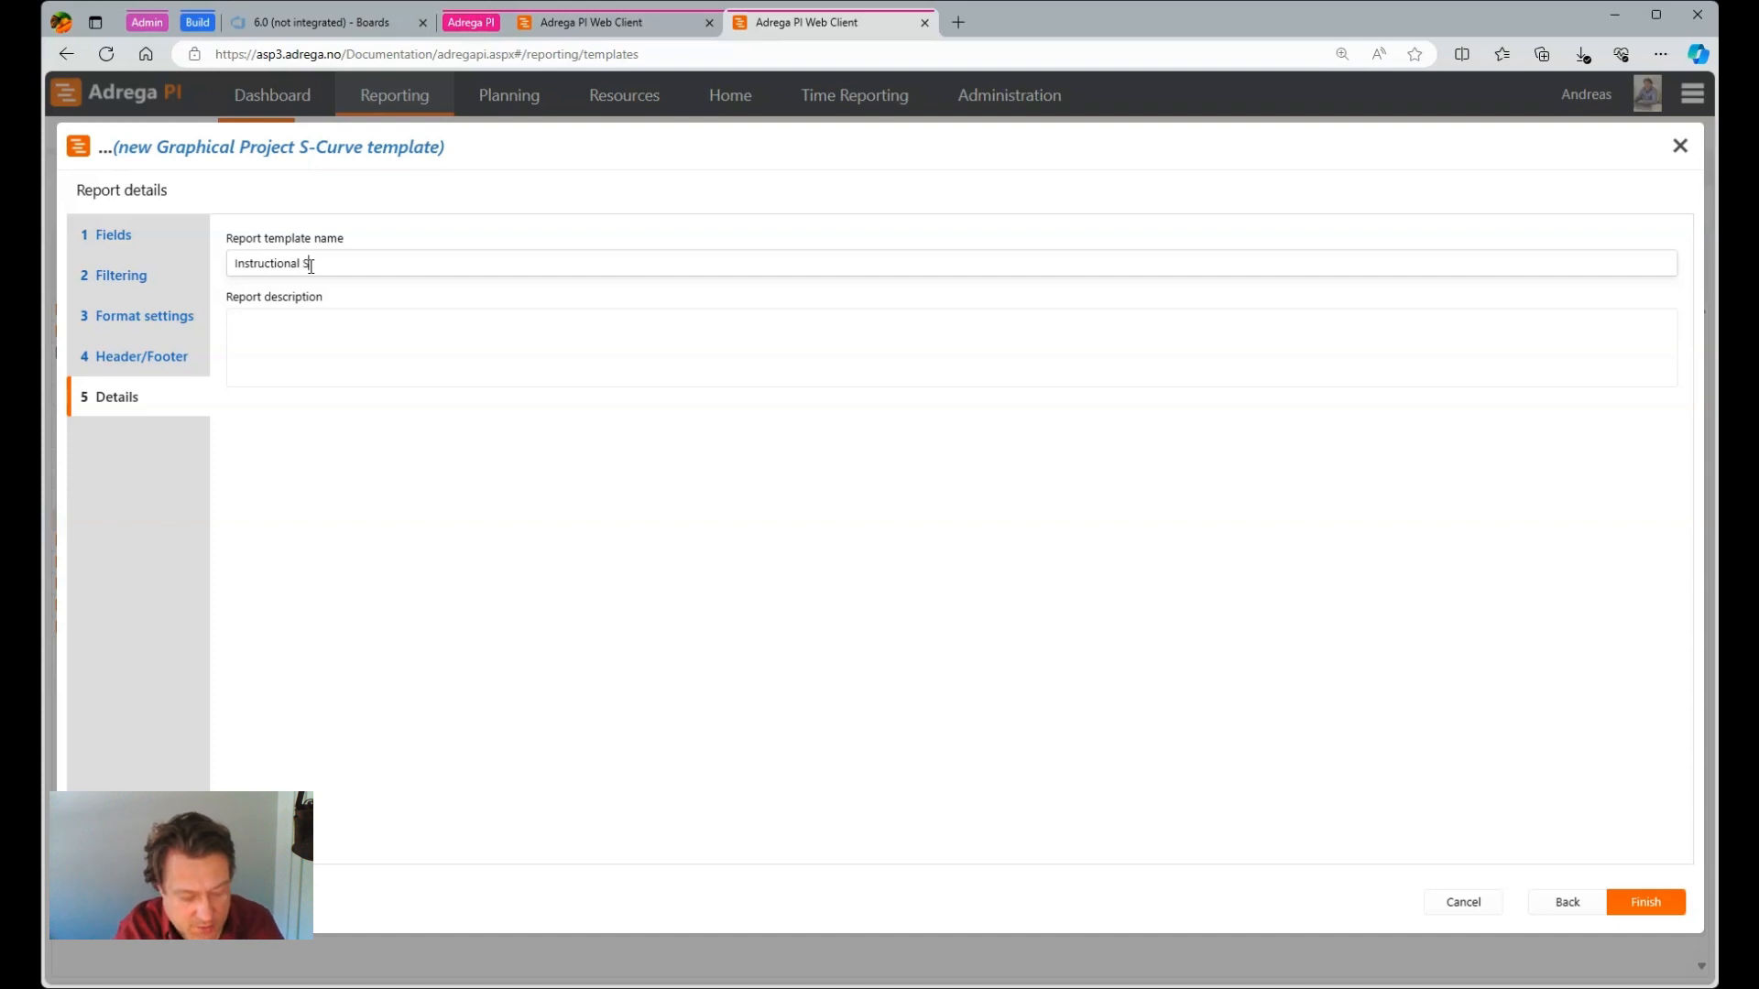
text(cr)
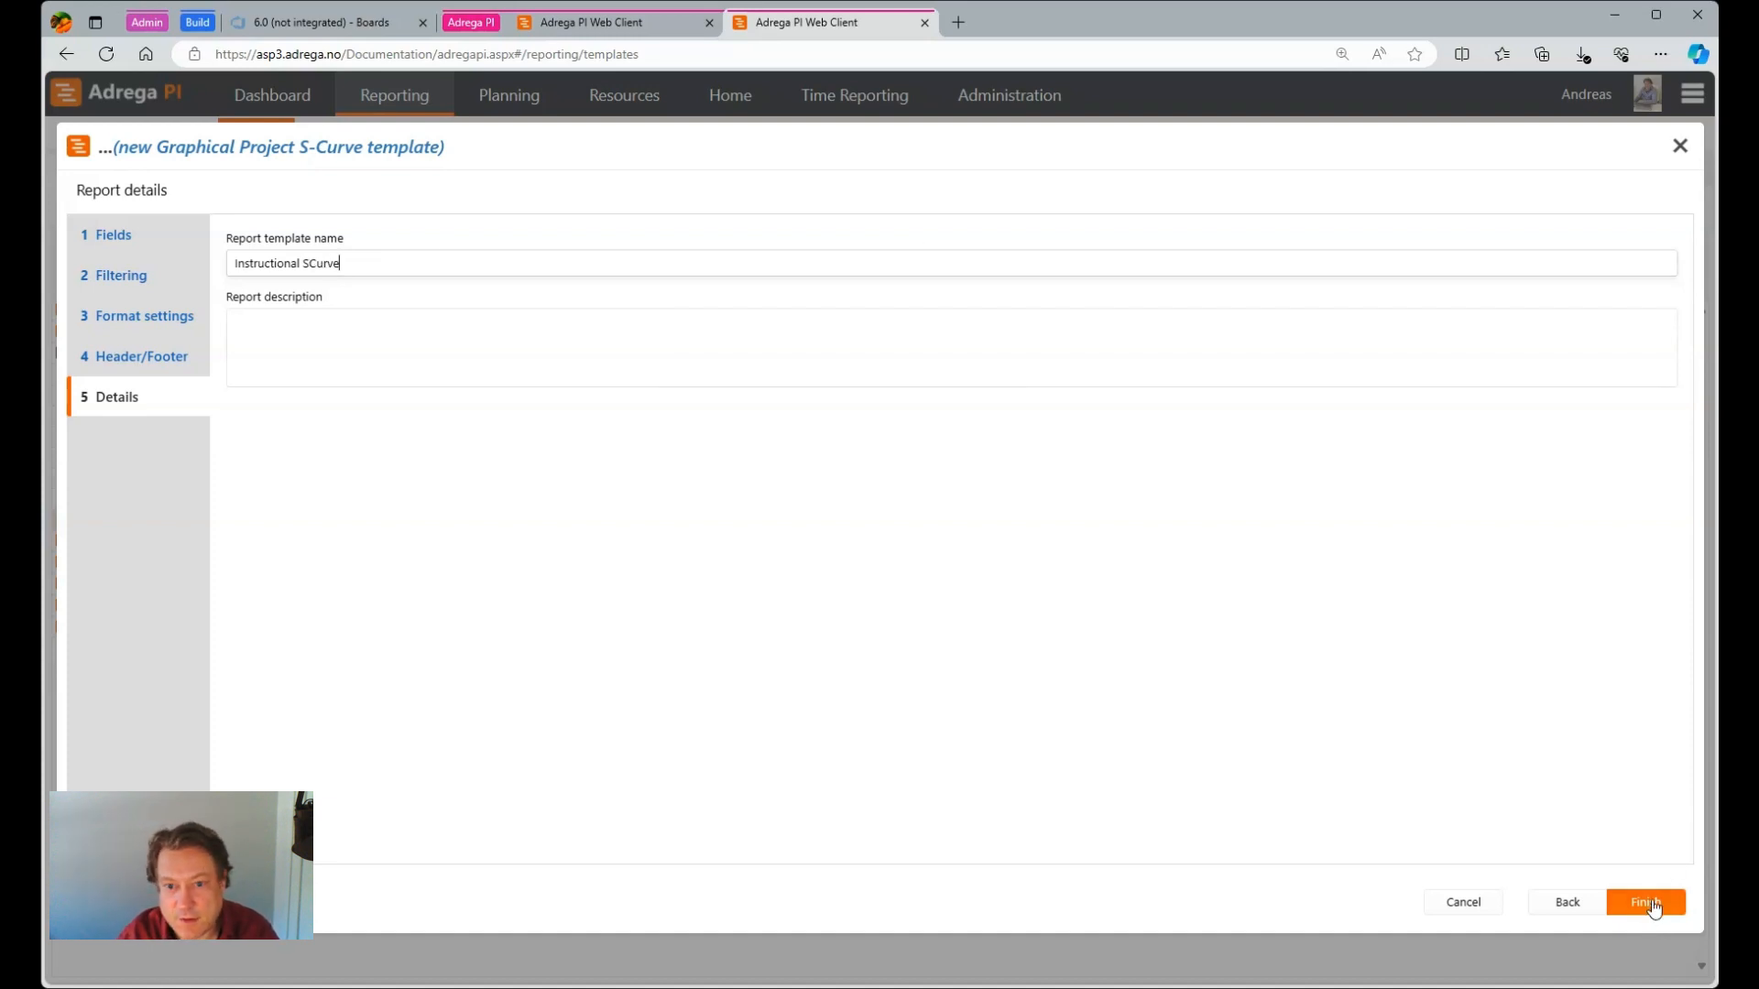
click(1649, 904)
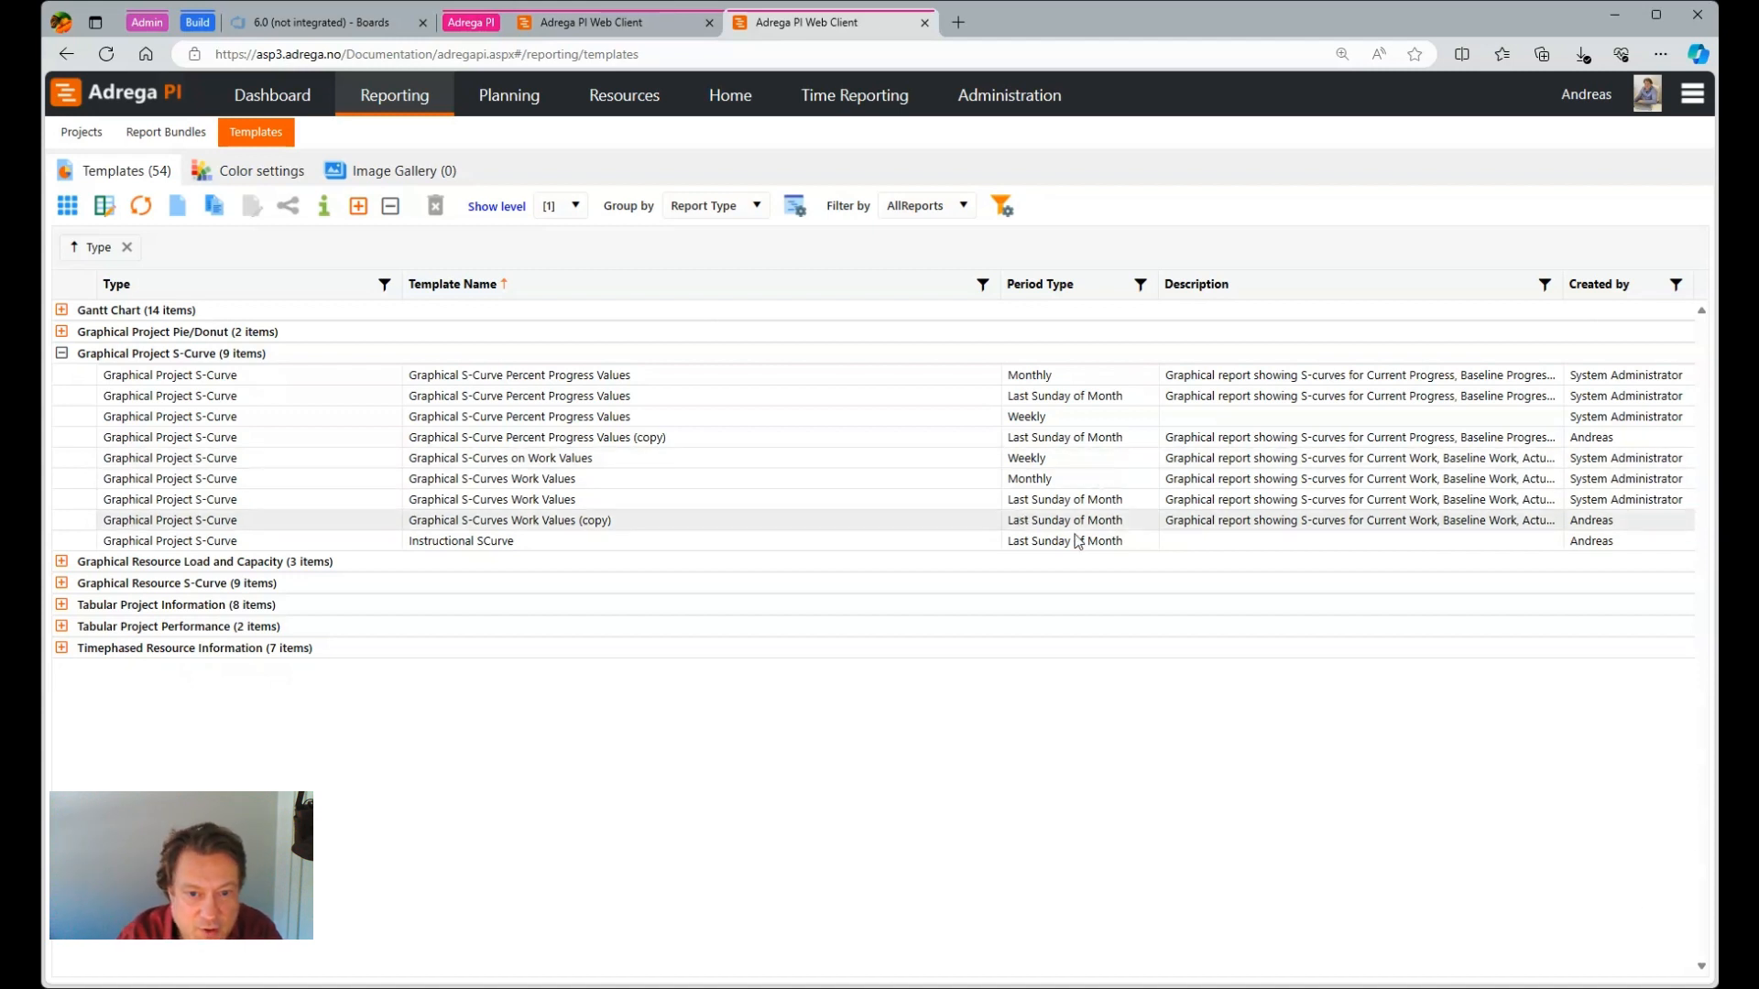
- Run the Instructional SCurve template on the Melrose - Plant Expansion & Modernization project as an Excel report with the default run options
click(82, 133)
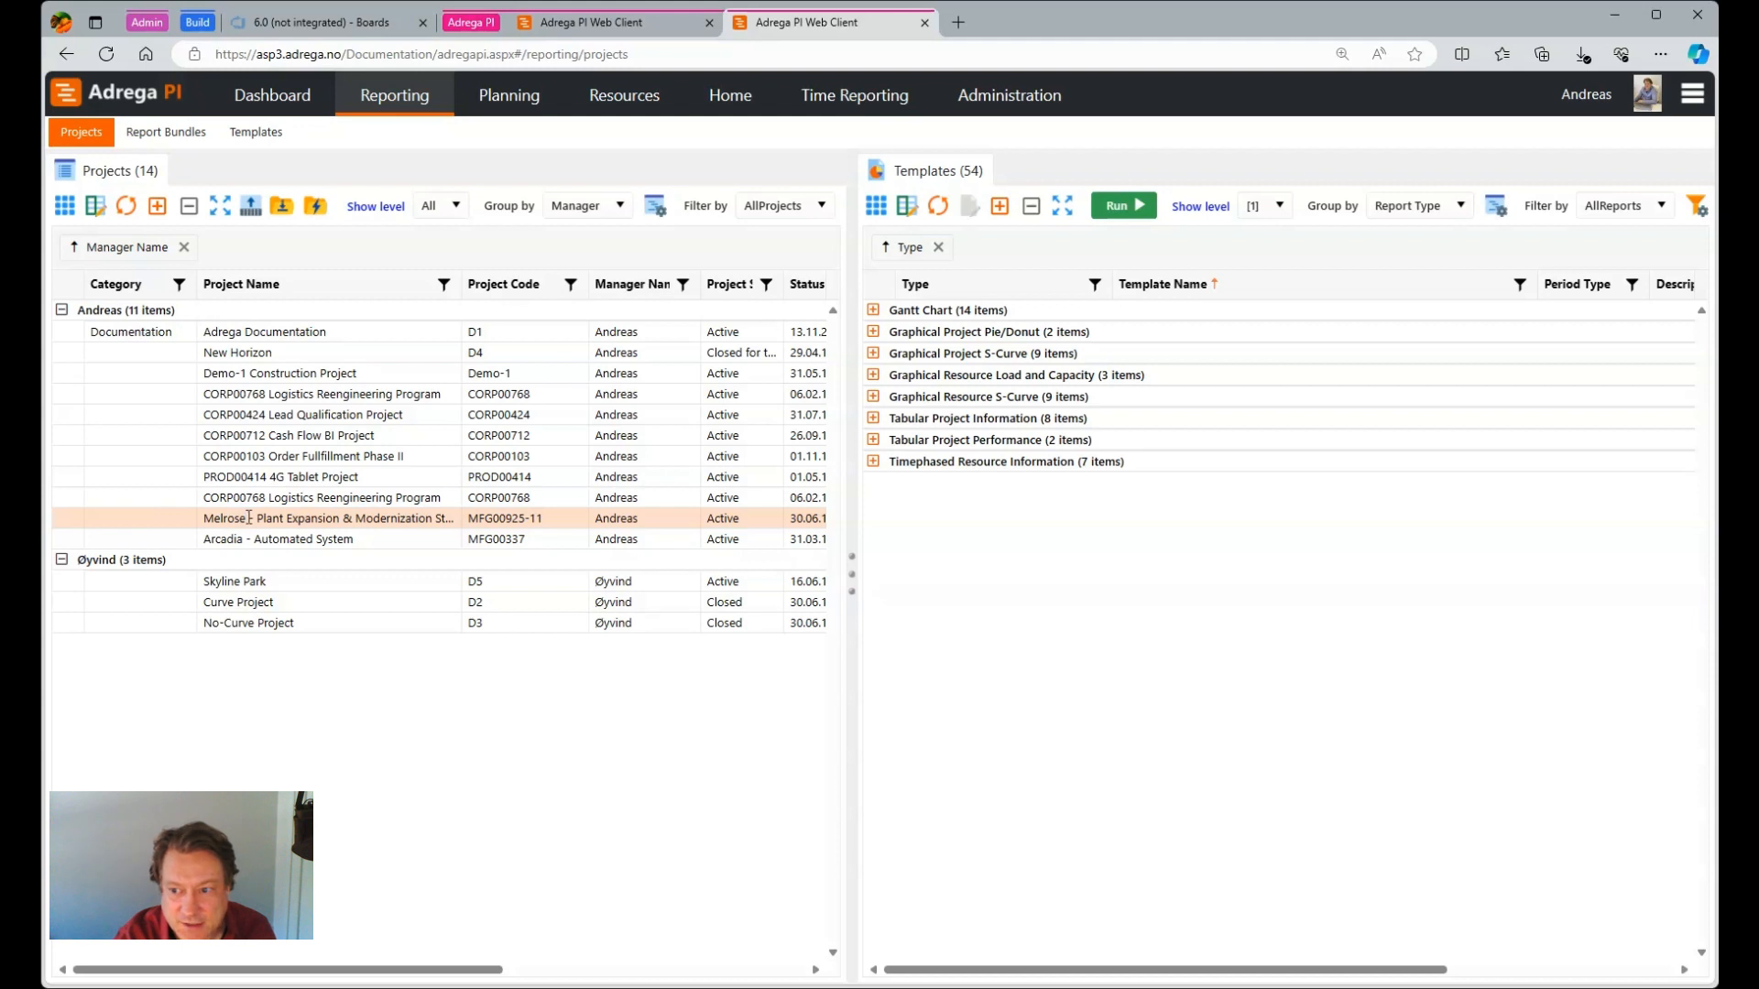
click(873, 354)
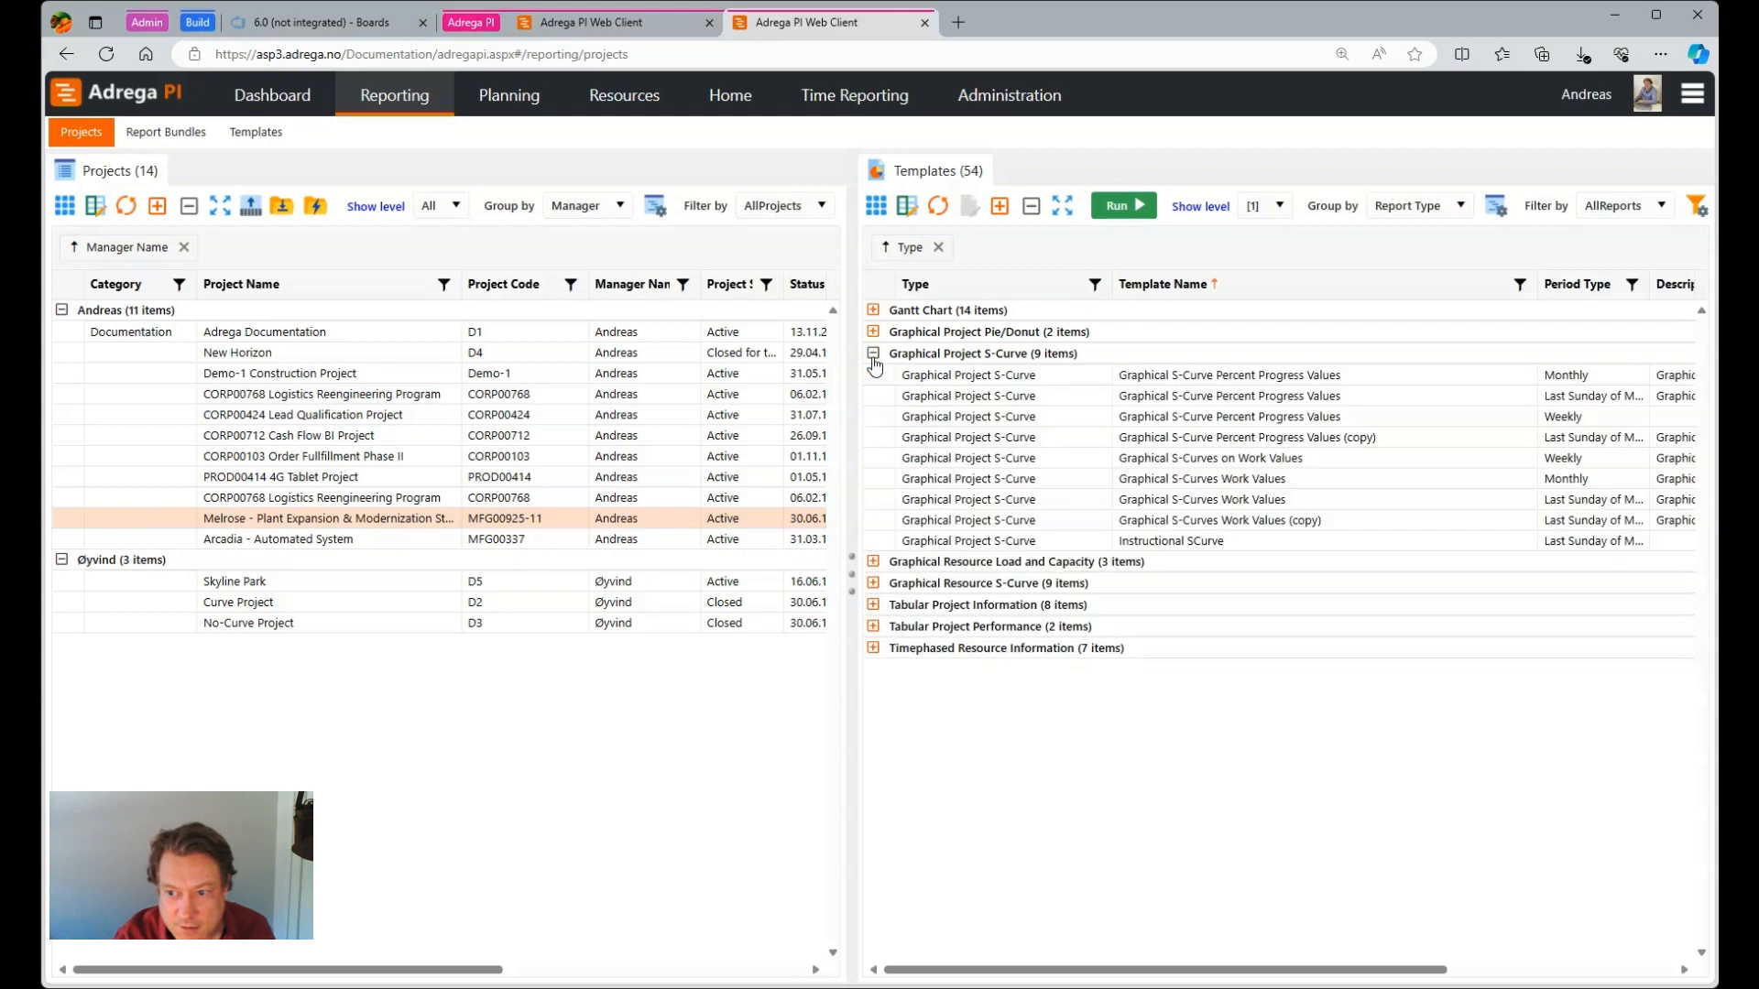
click(1156, 540)
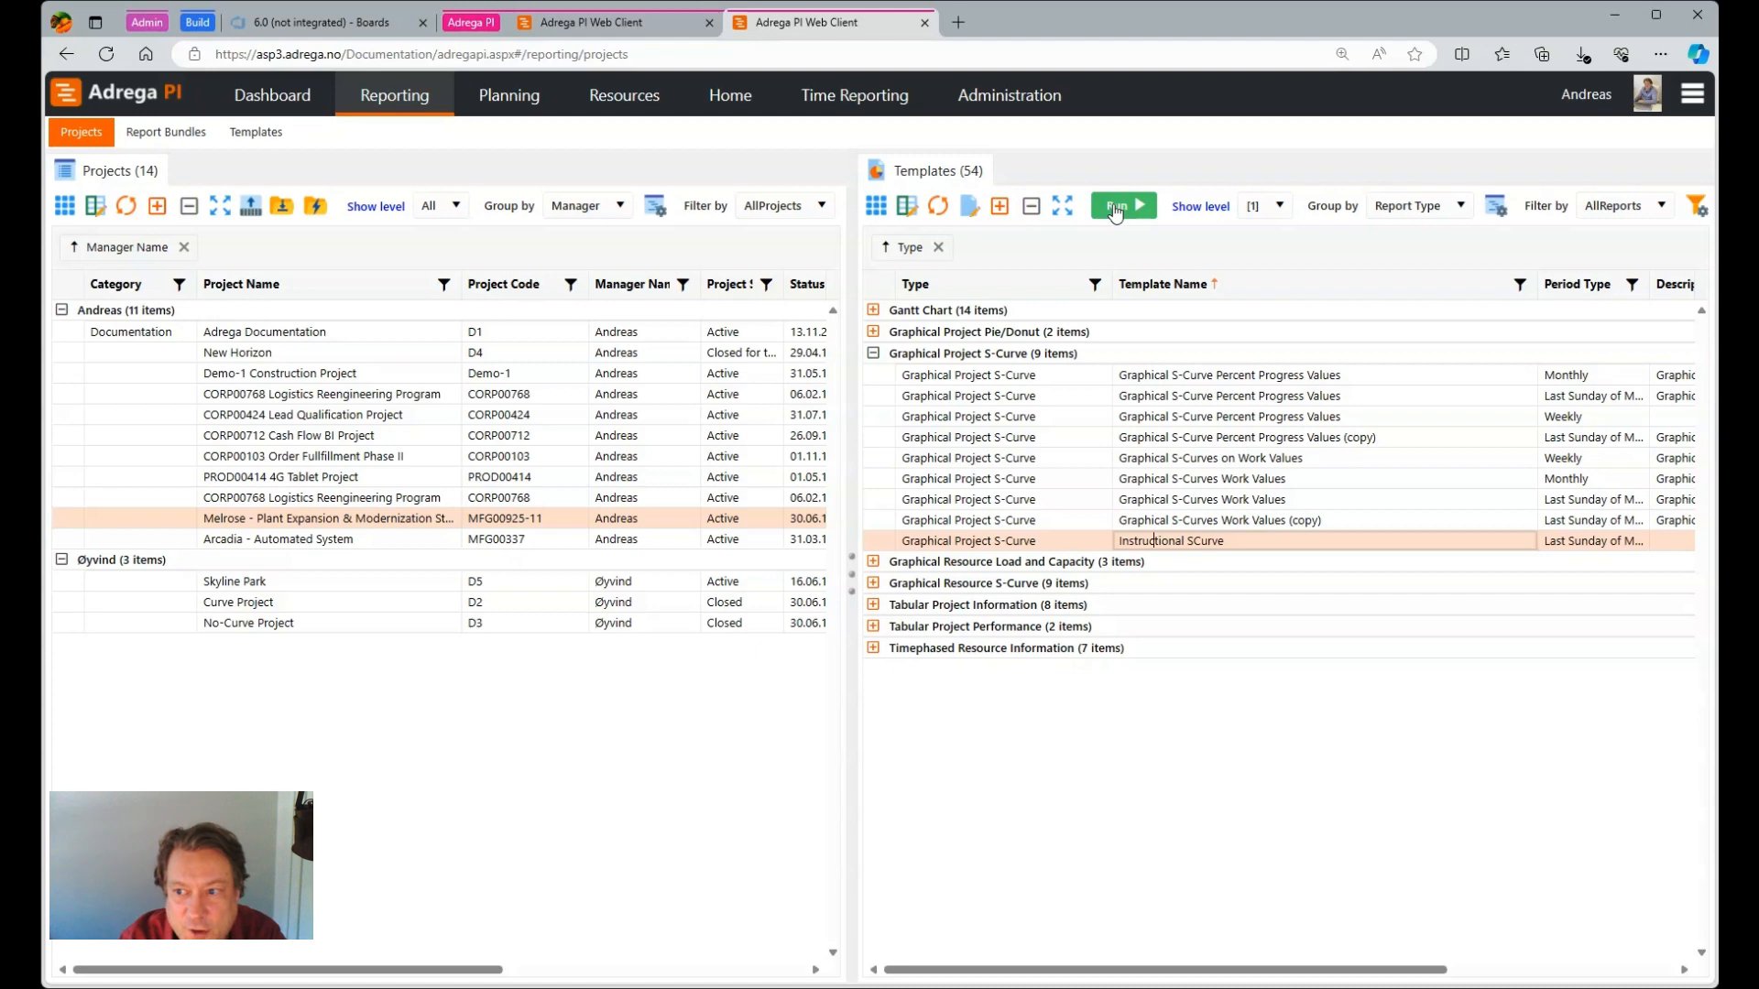
click(1115, 210)
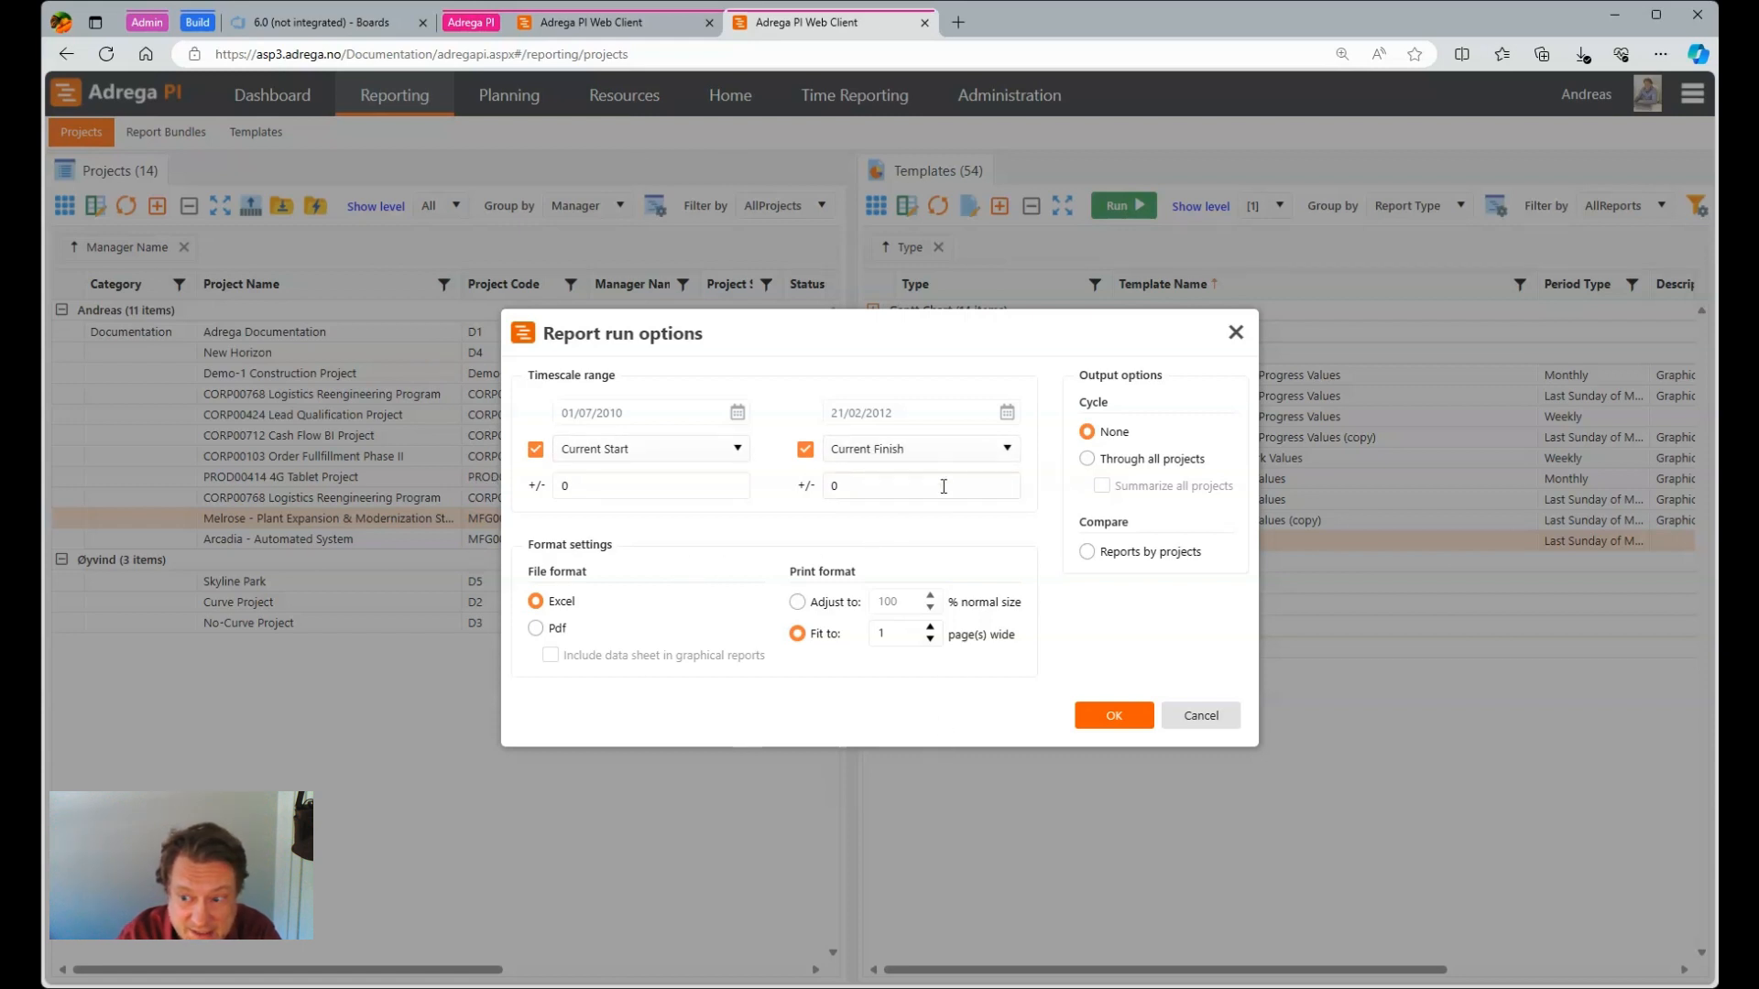
click(1114, 716)
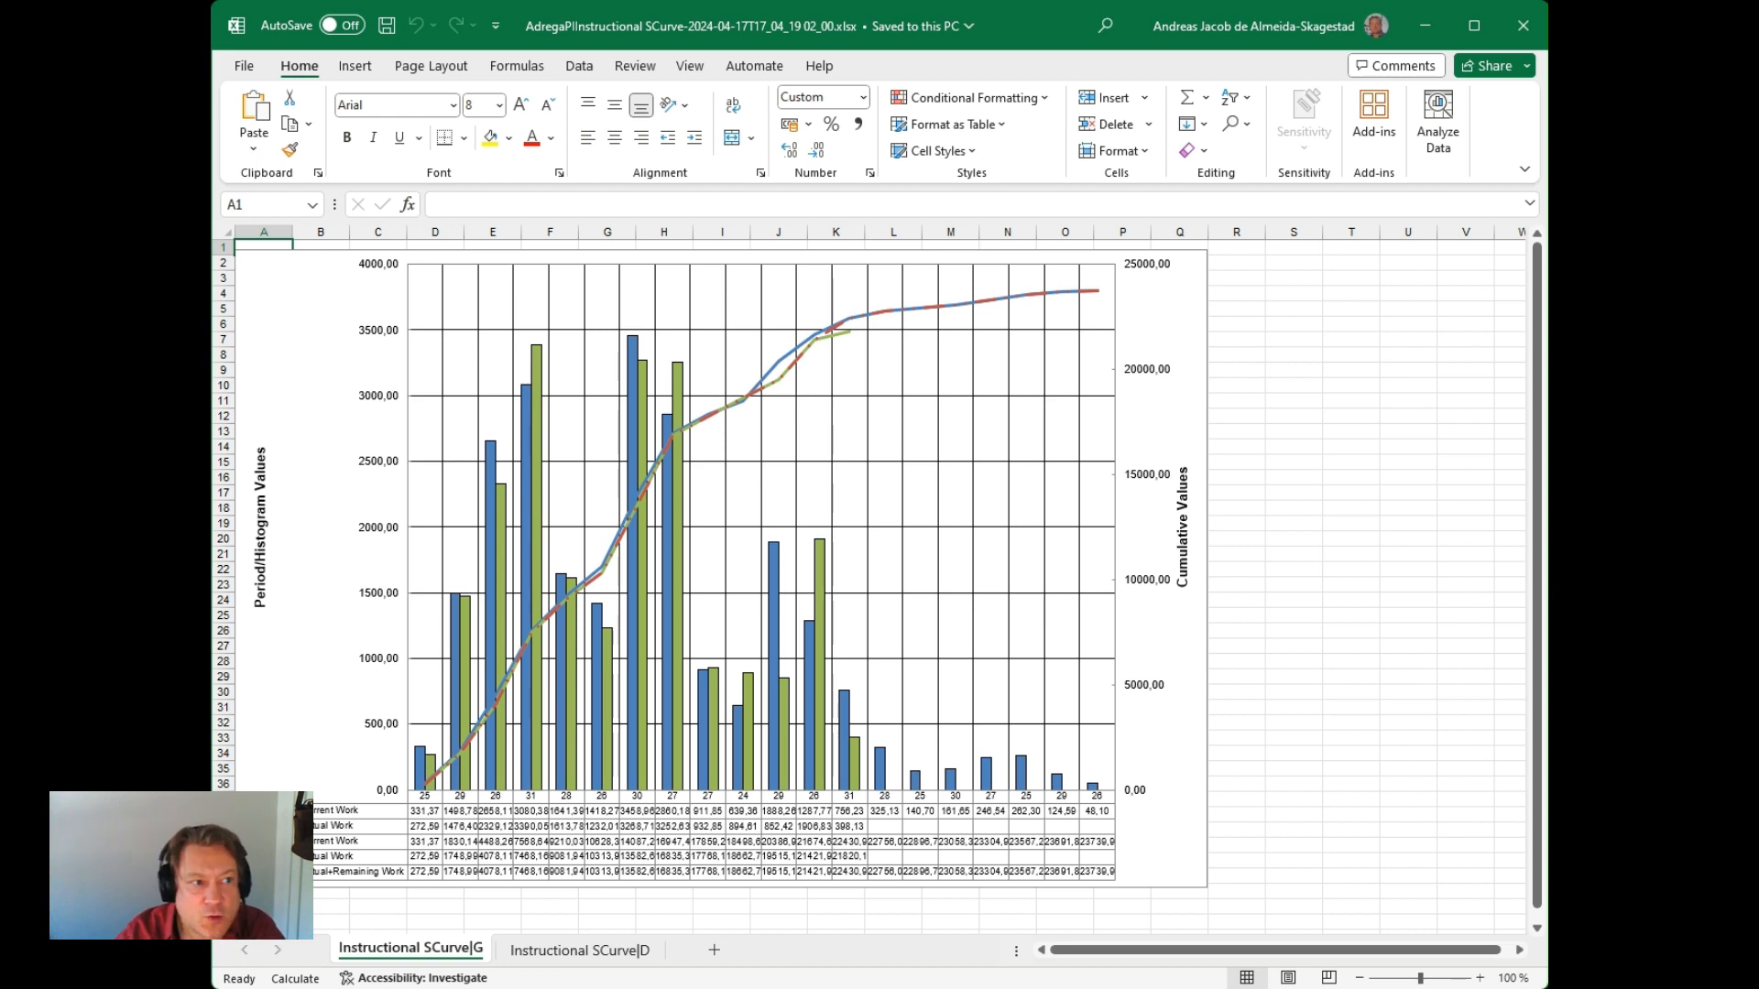
- Switch to the generated workbook in Excel, examine its print preview with header and footer, and return to the sheet
key(alt+Tab)
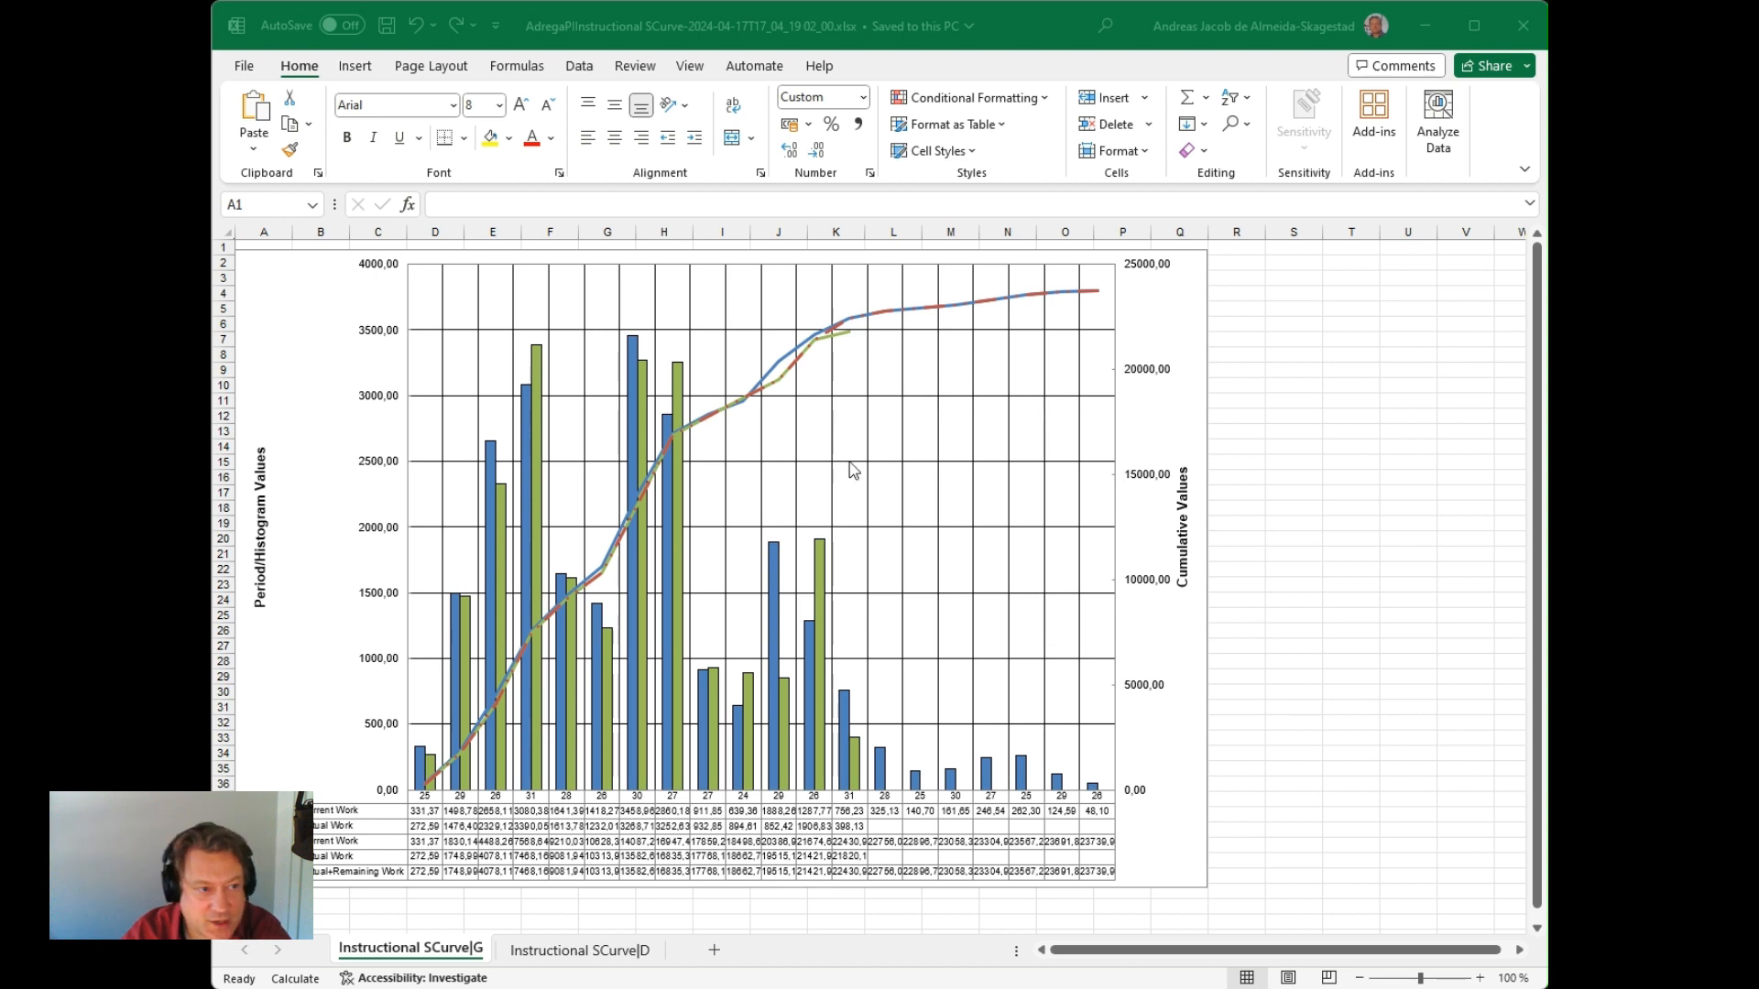
click(244, 66)
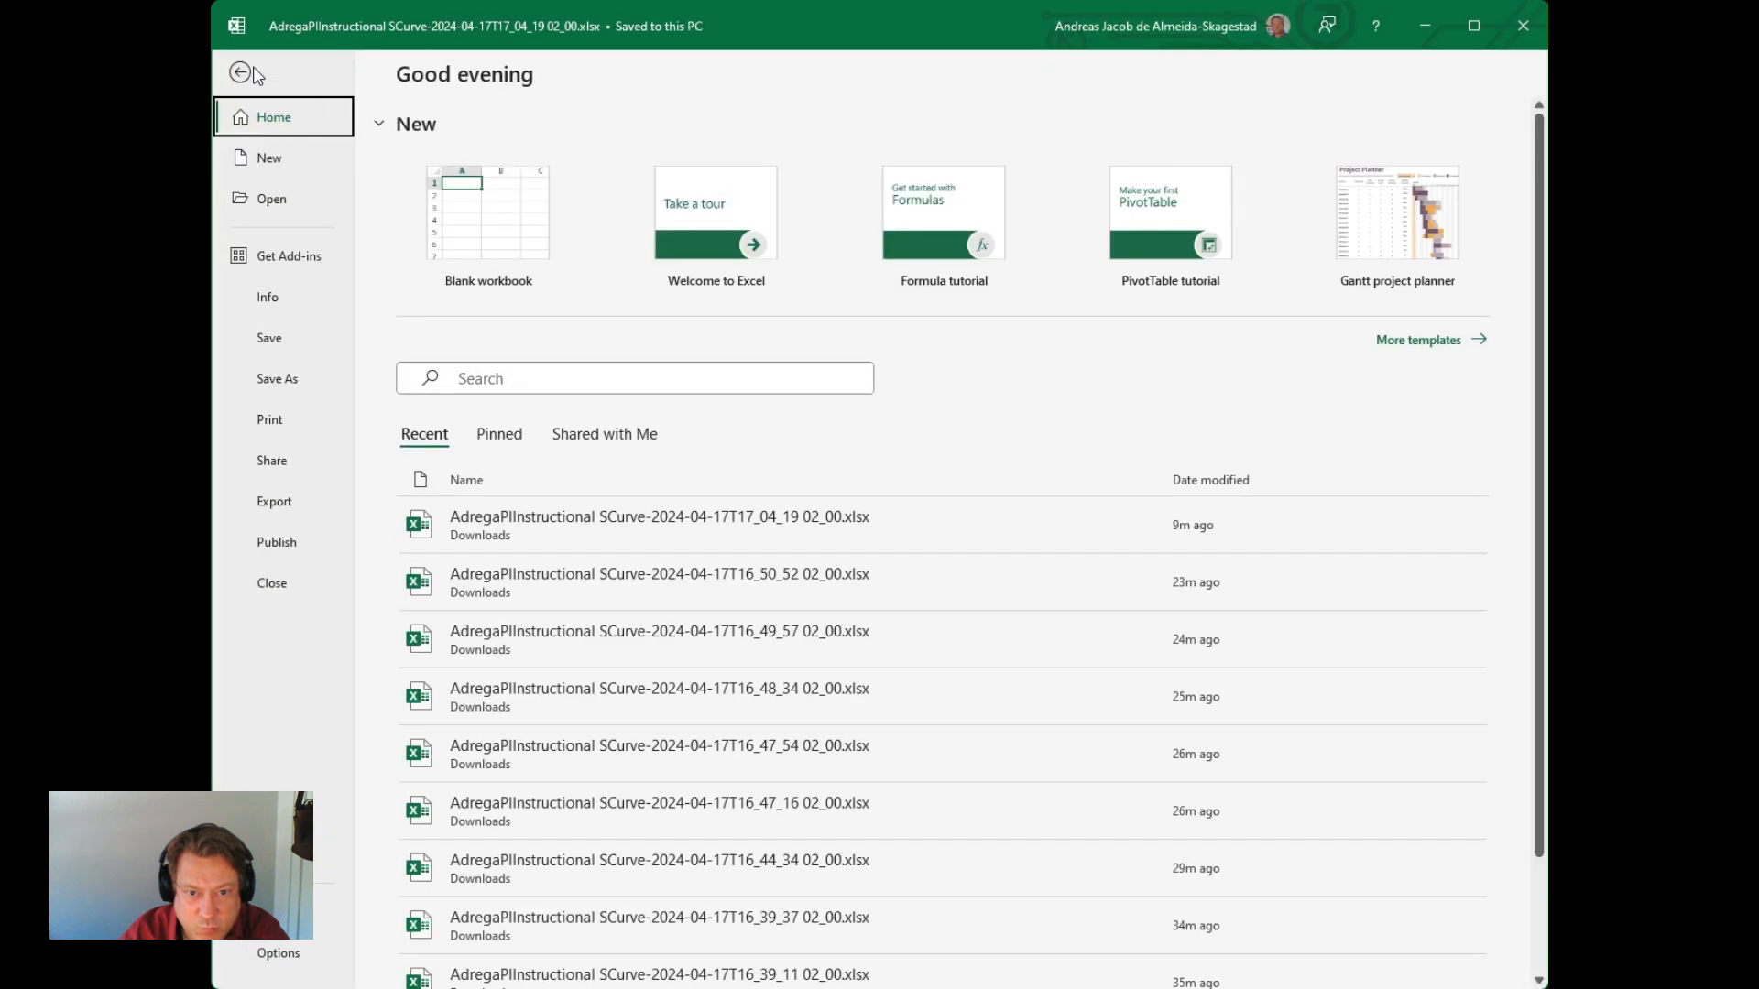
click(270, 420)
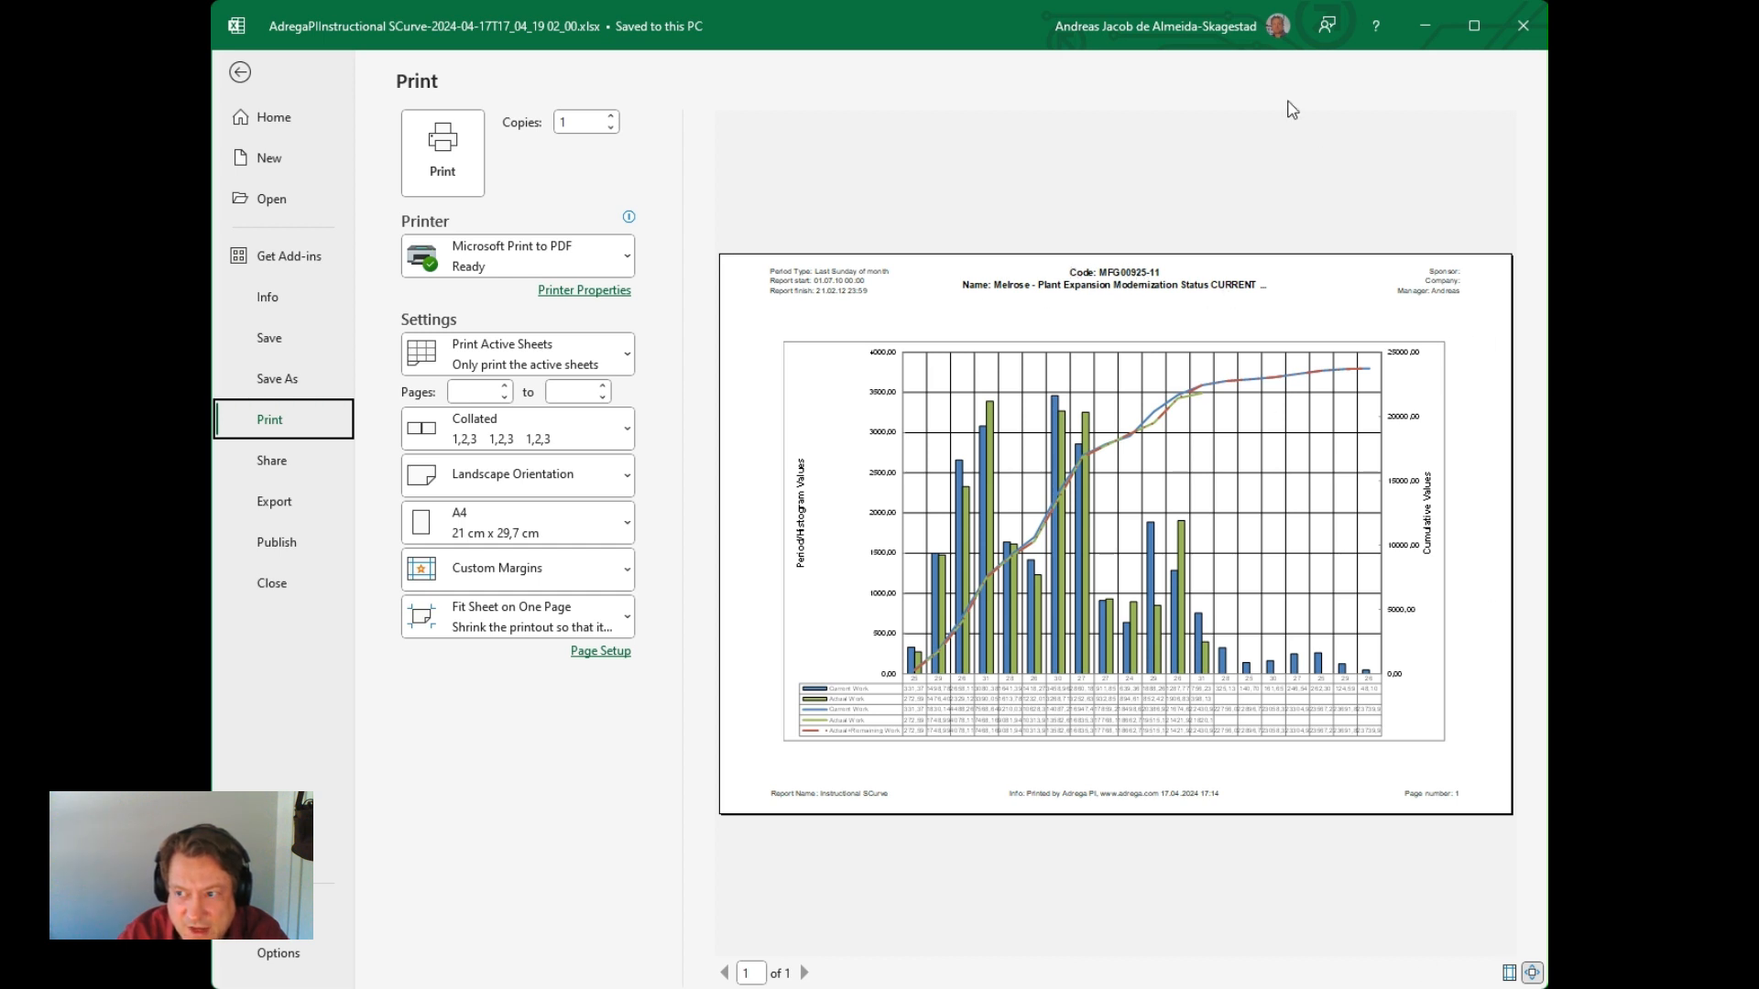
click(241, 77)
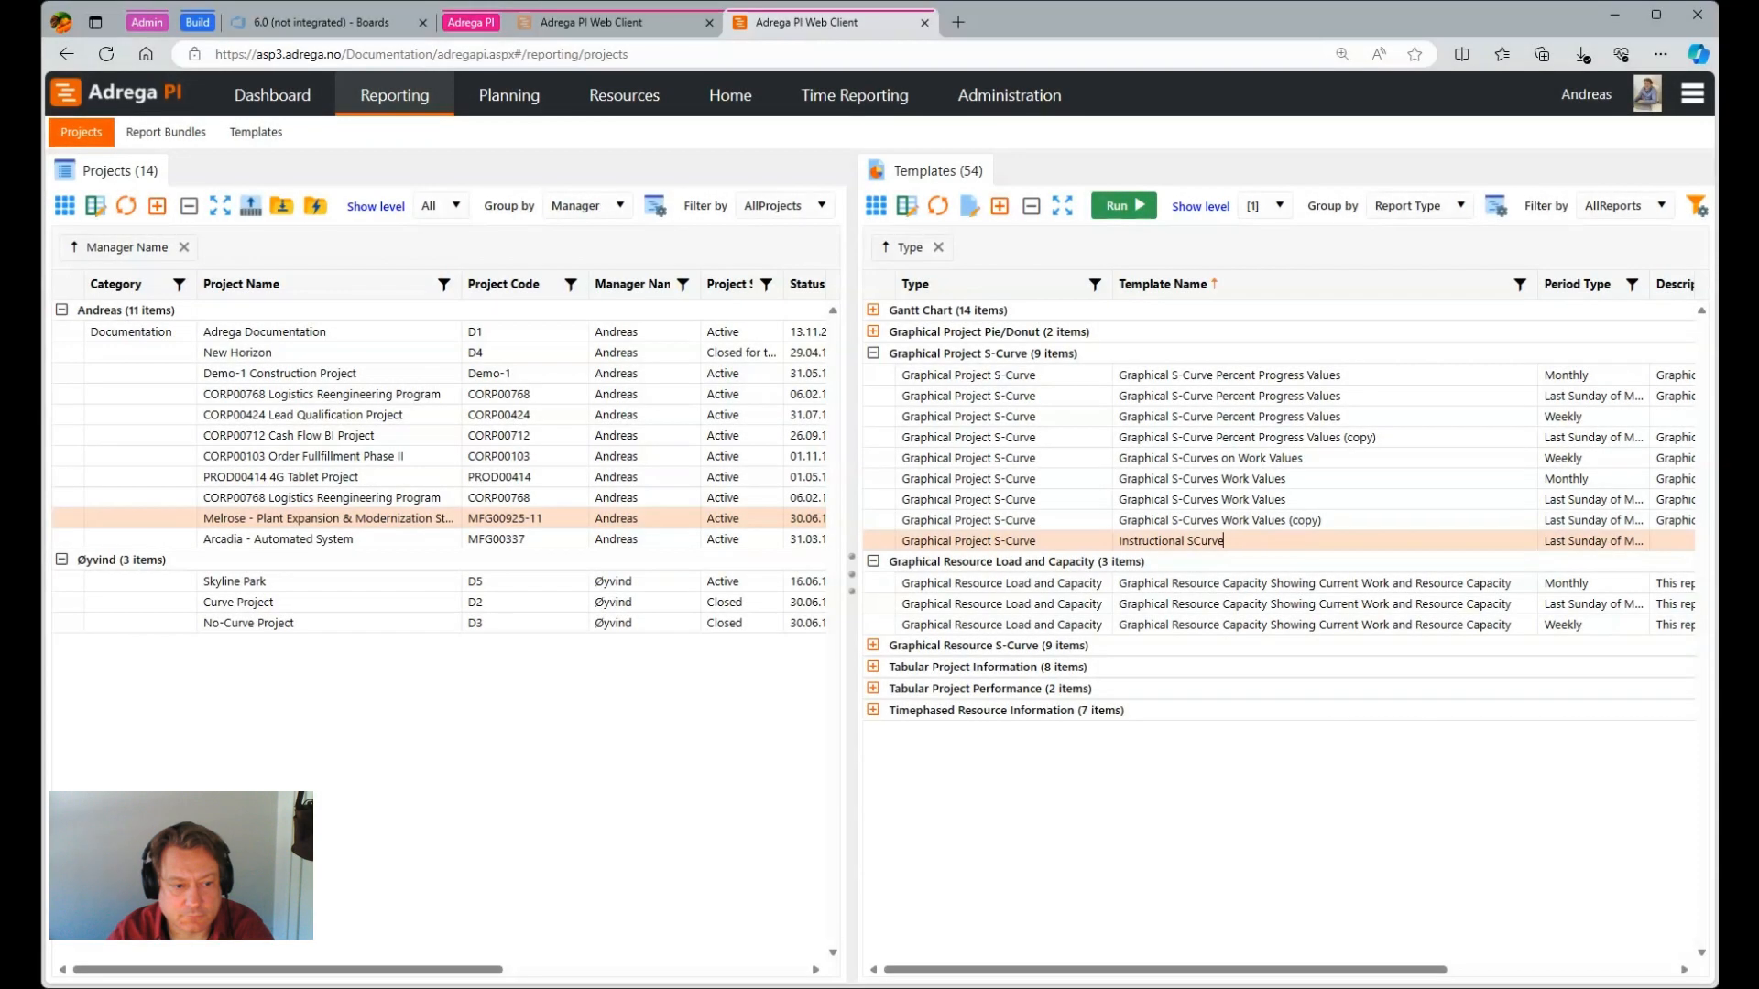
- Reopen the Instructional SCurve template in Adrega PI and give the Current Work and Actual Work histograms the first hatched fill pattern
double_click(1156, 541)
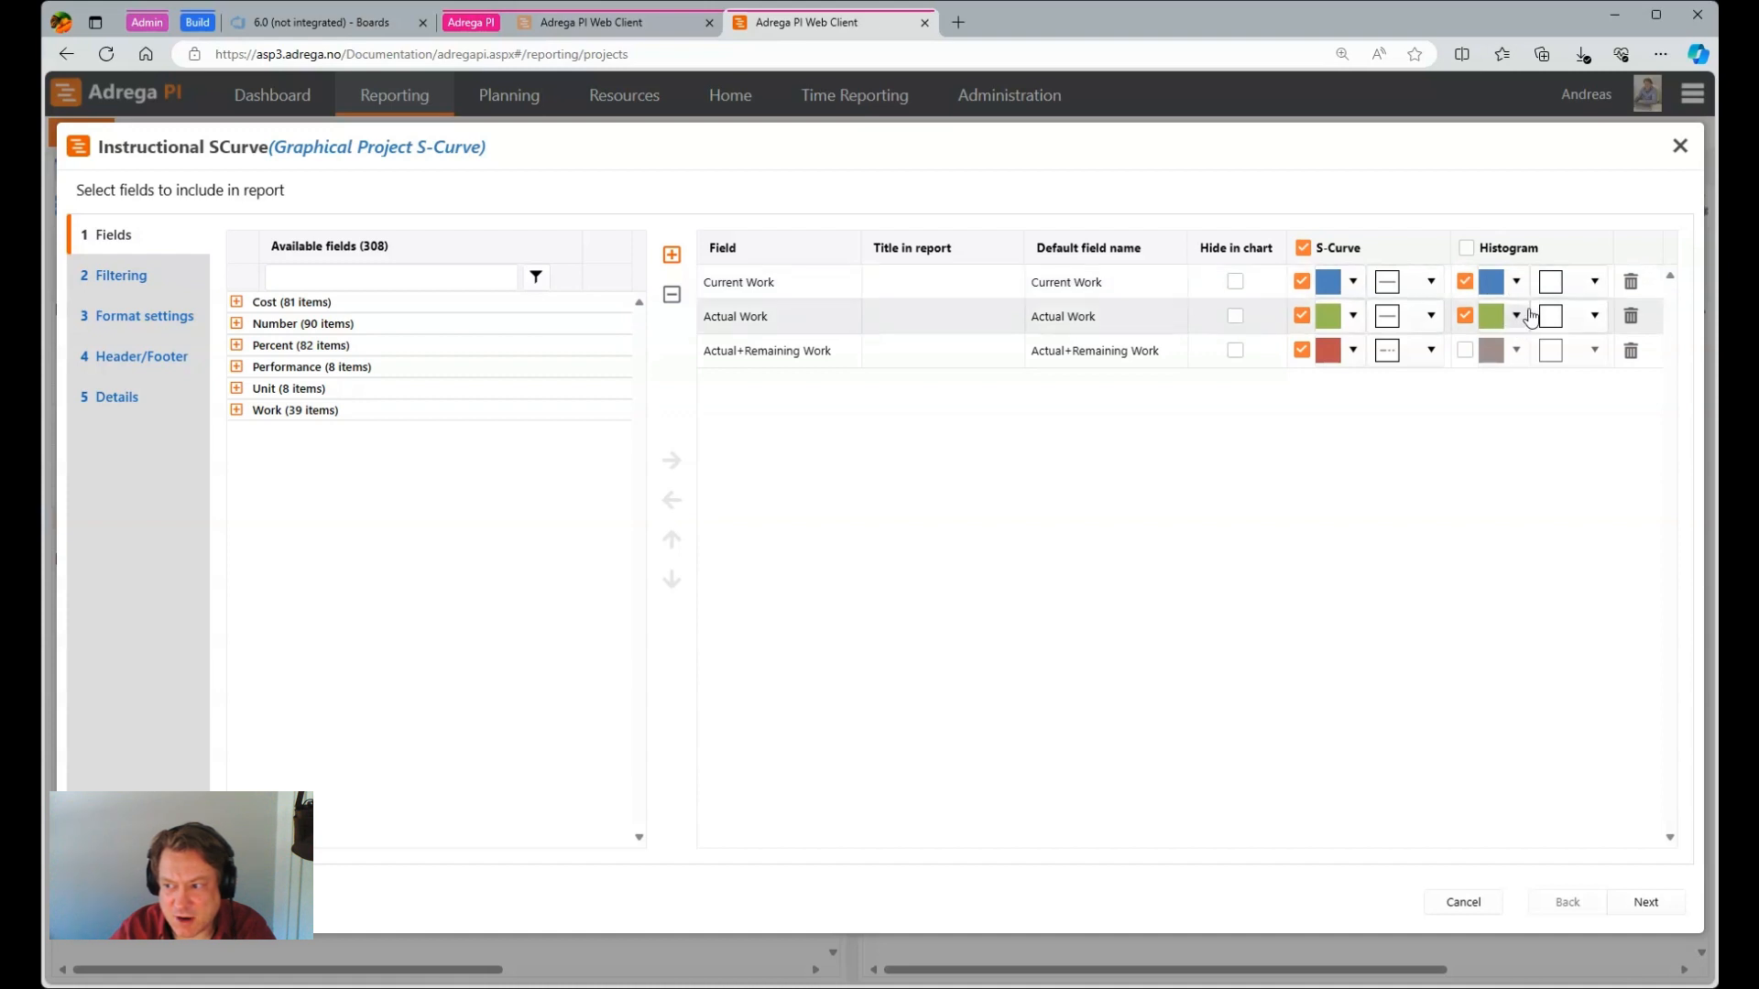
click(1596, 284)
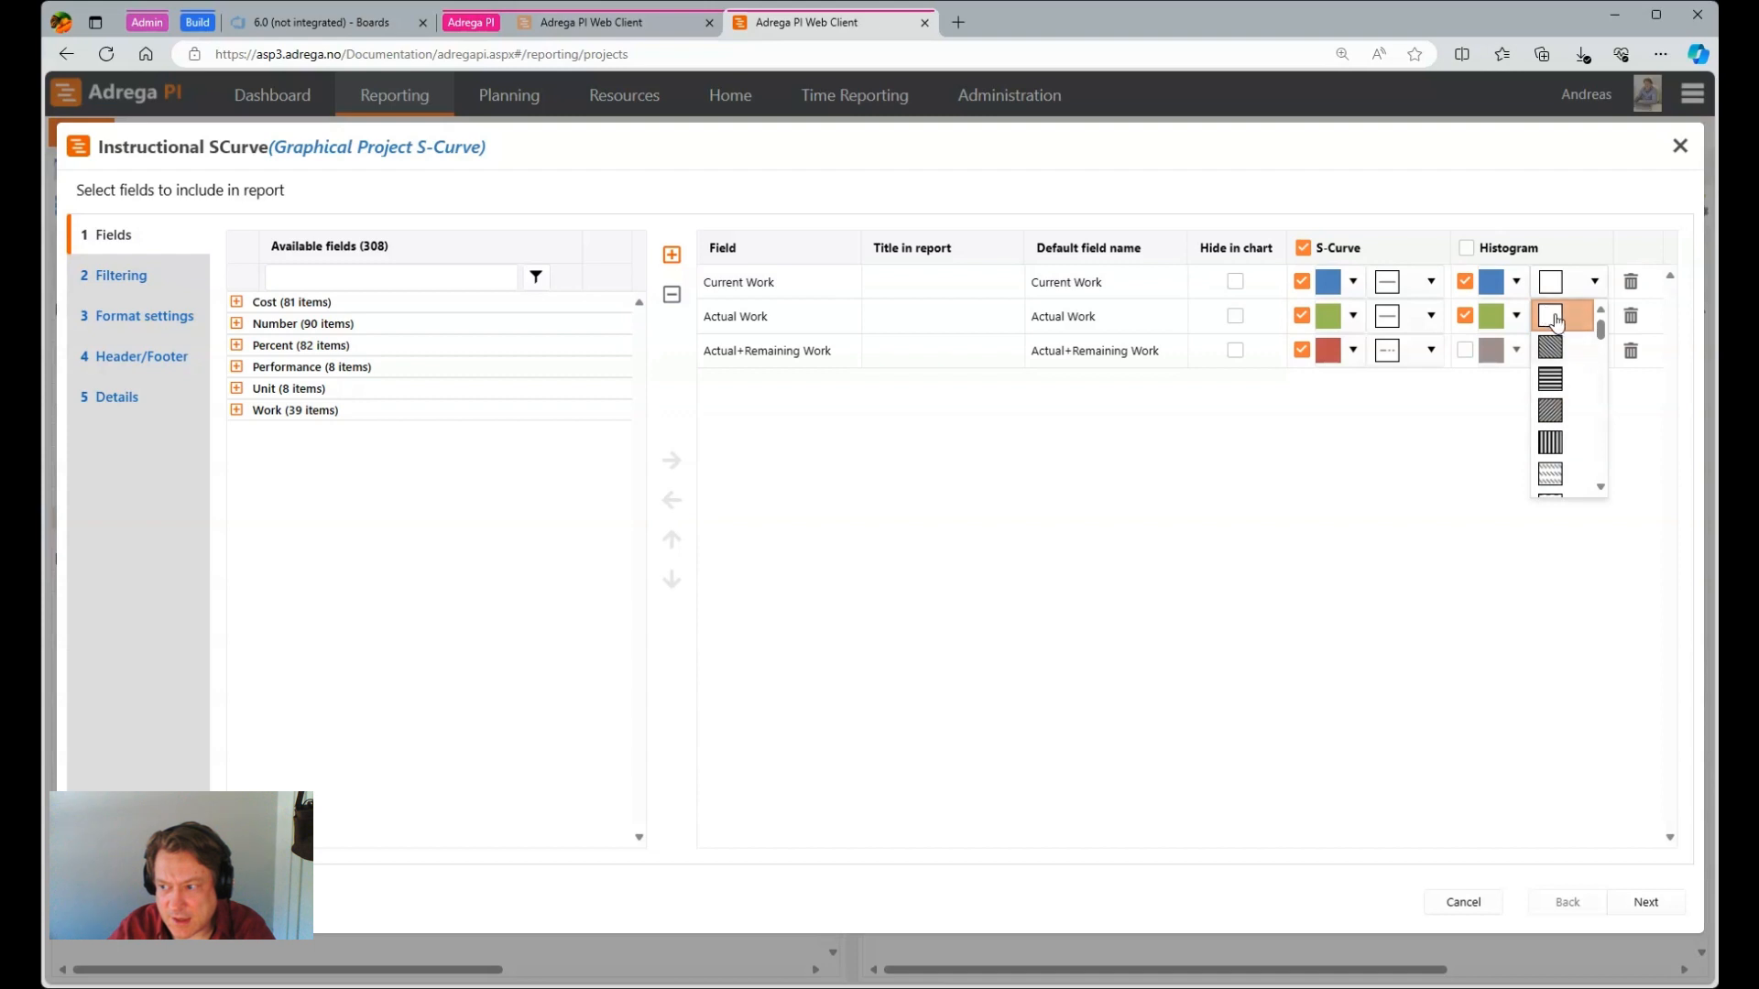
scroll(1578, 415, down, 5)
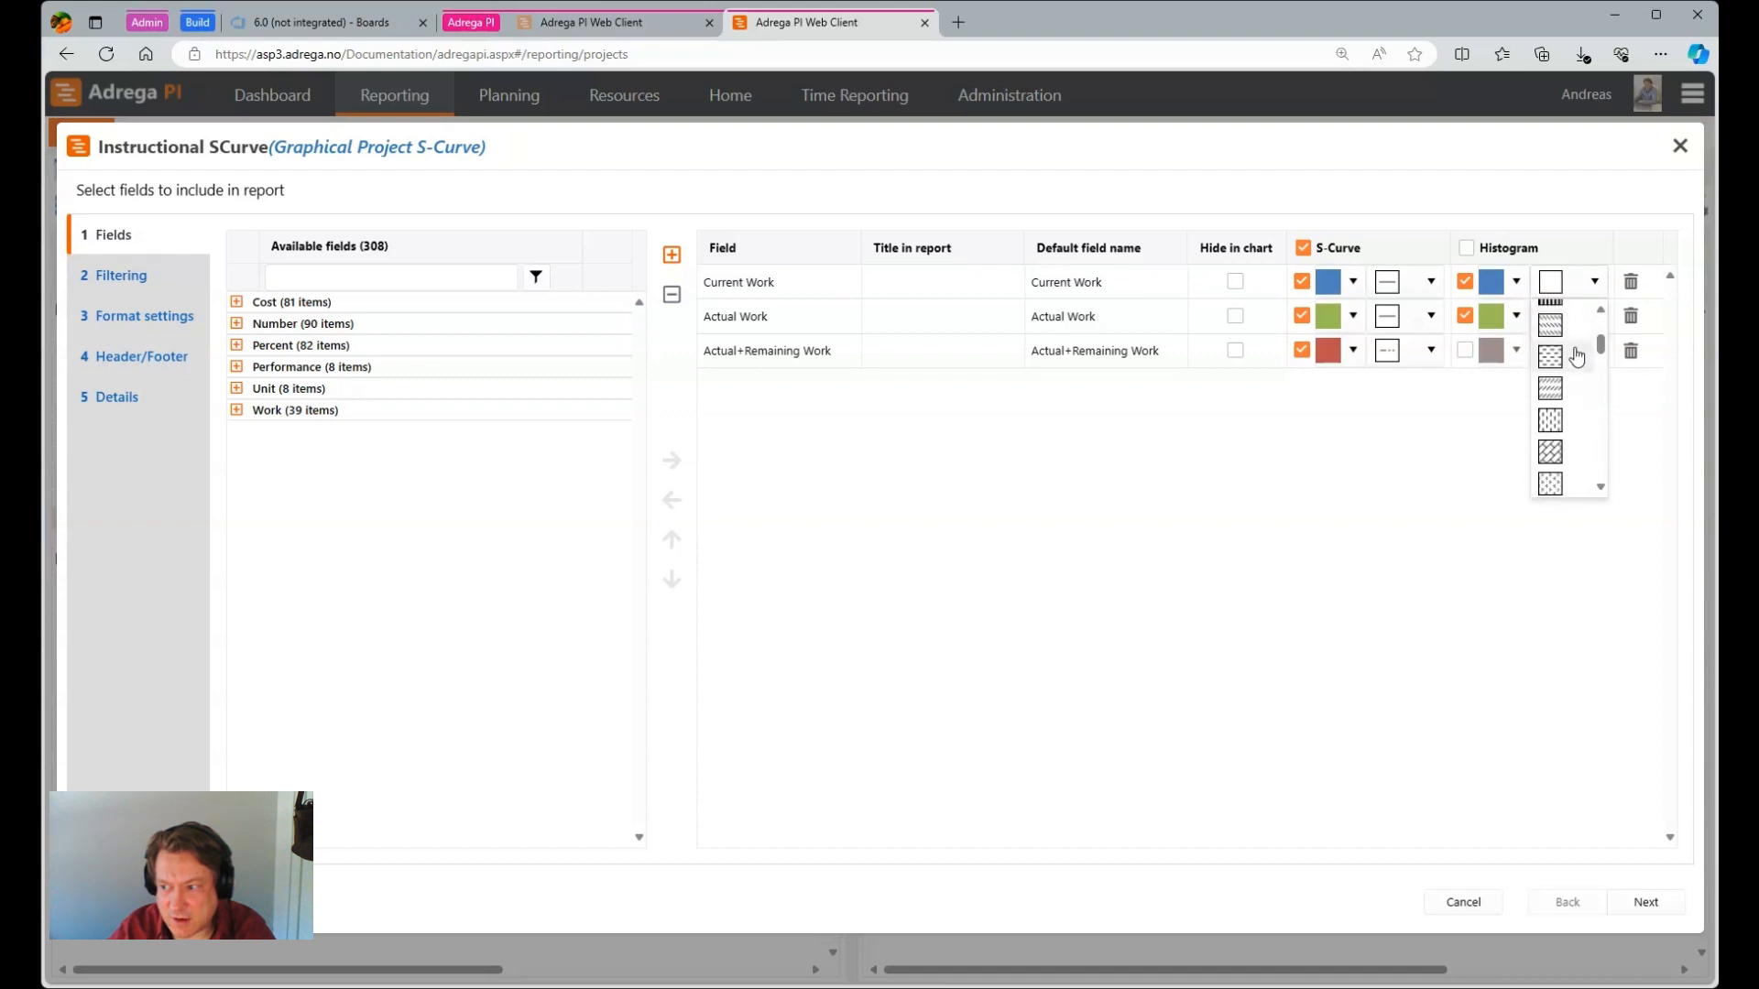
scroll(1577, 325, up, 5)
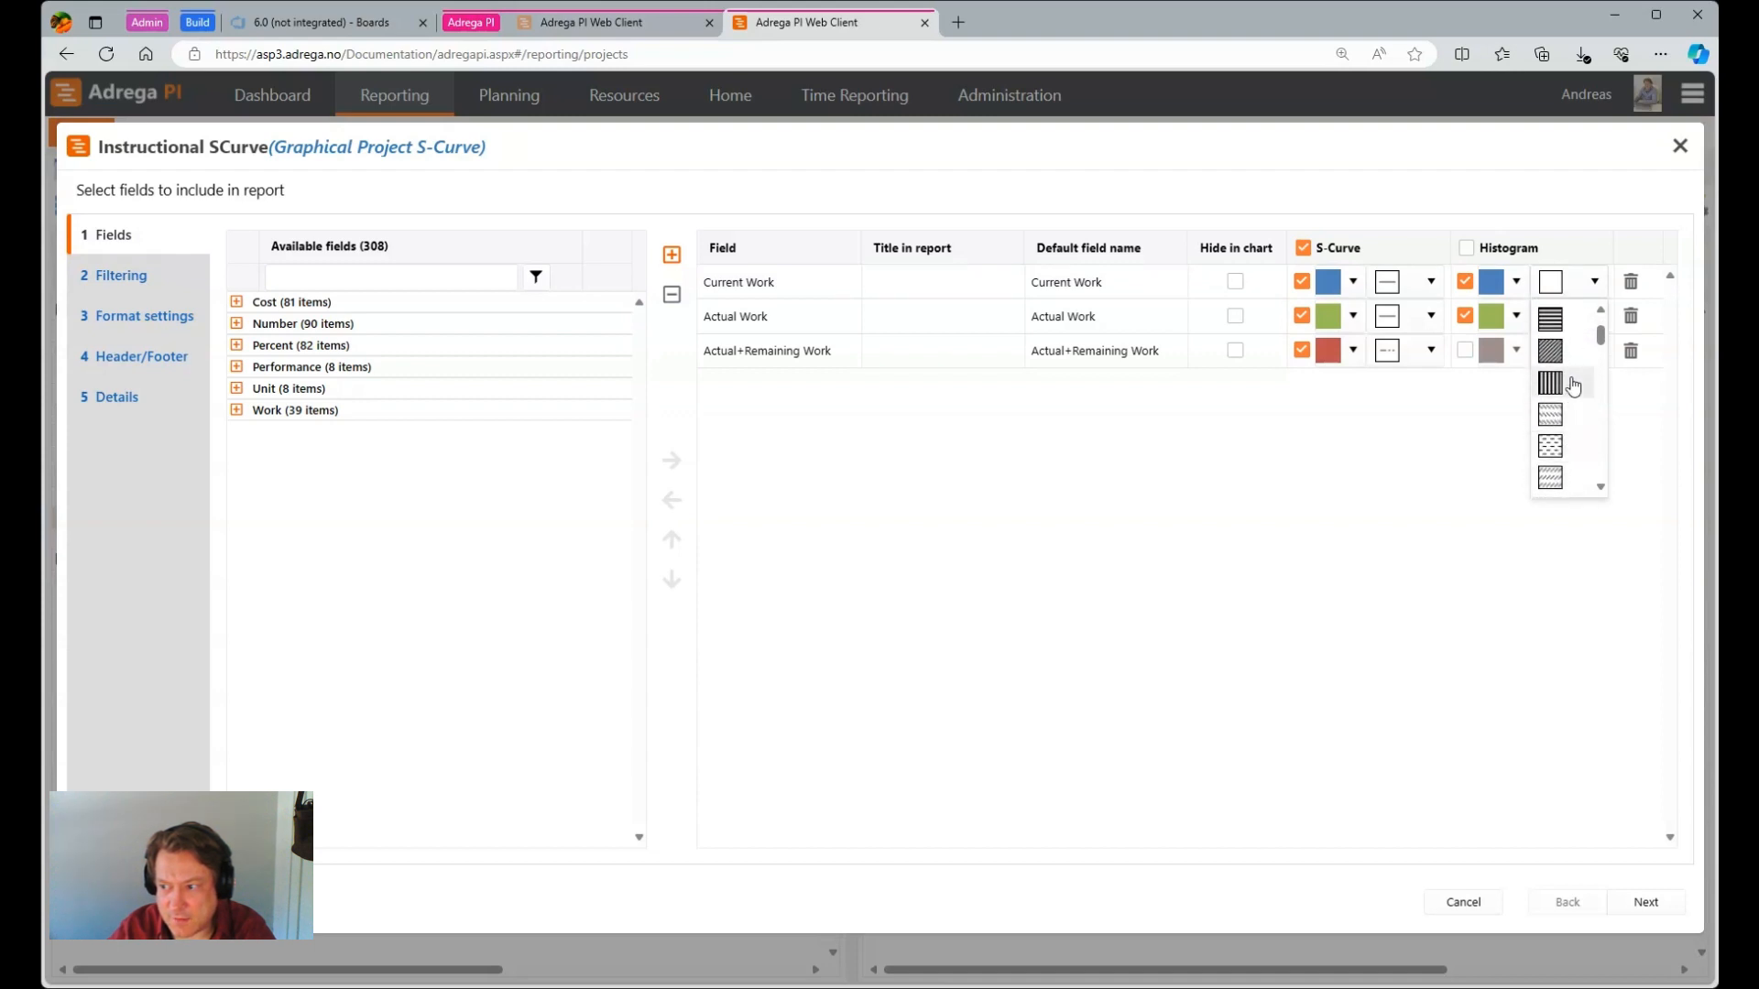
scroll(1562, 323, up, 2)
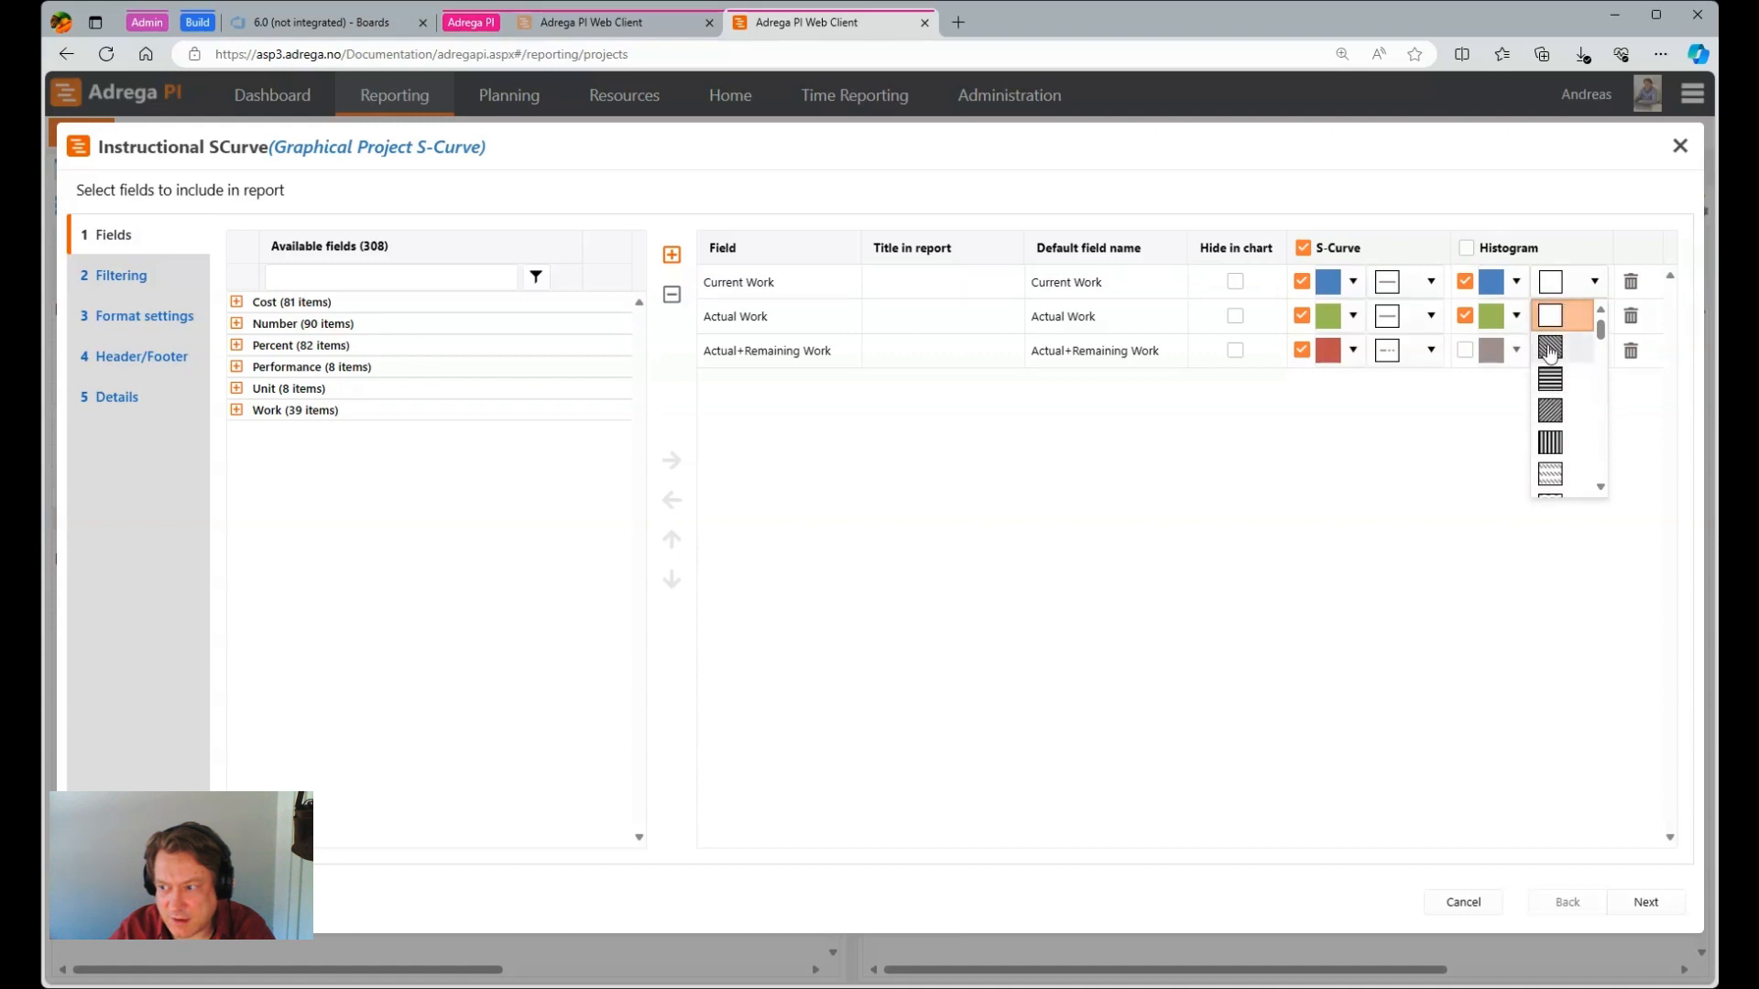
click(1555, 348)
click(1595, 316)
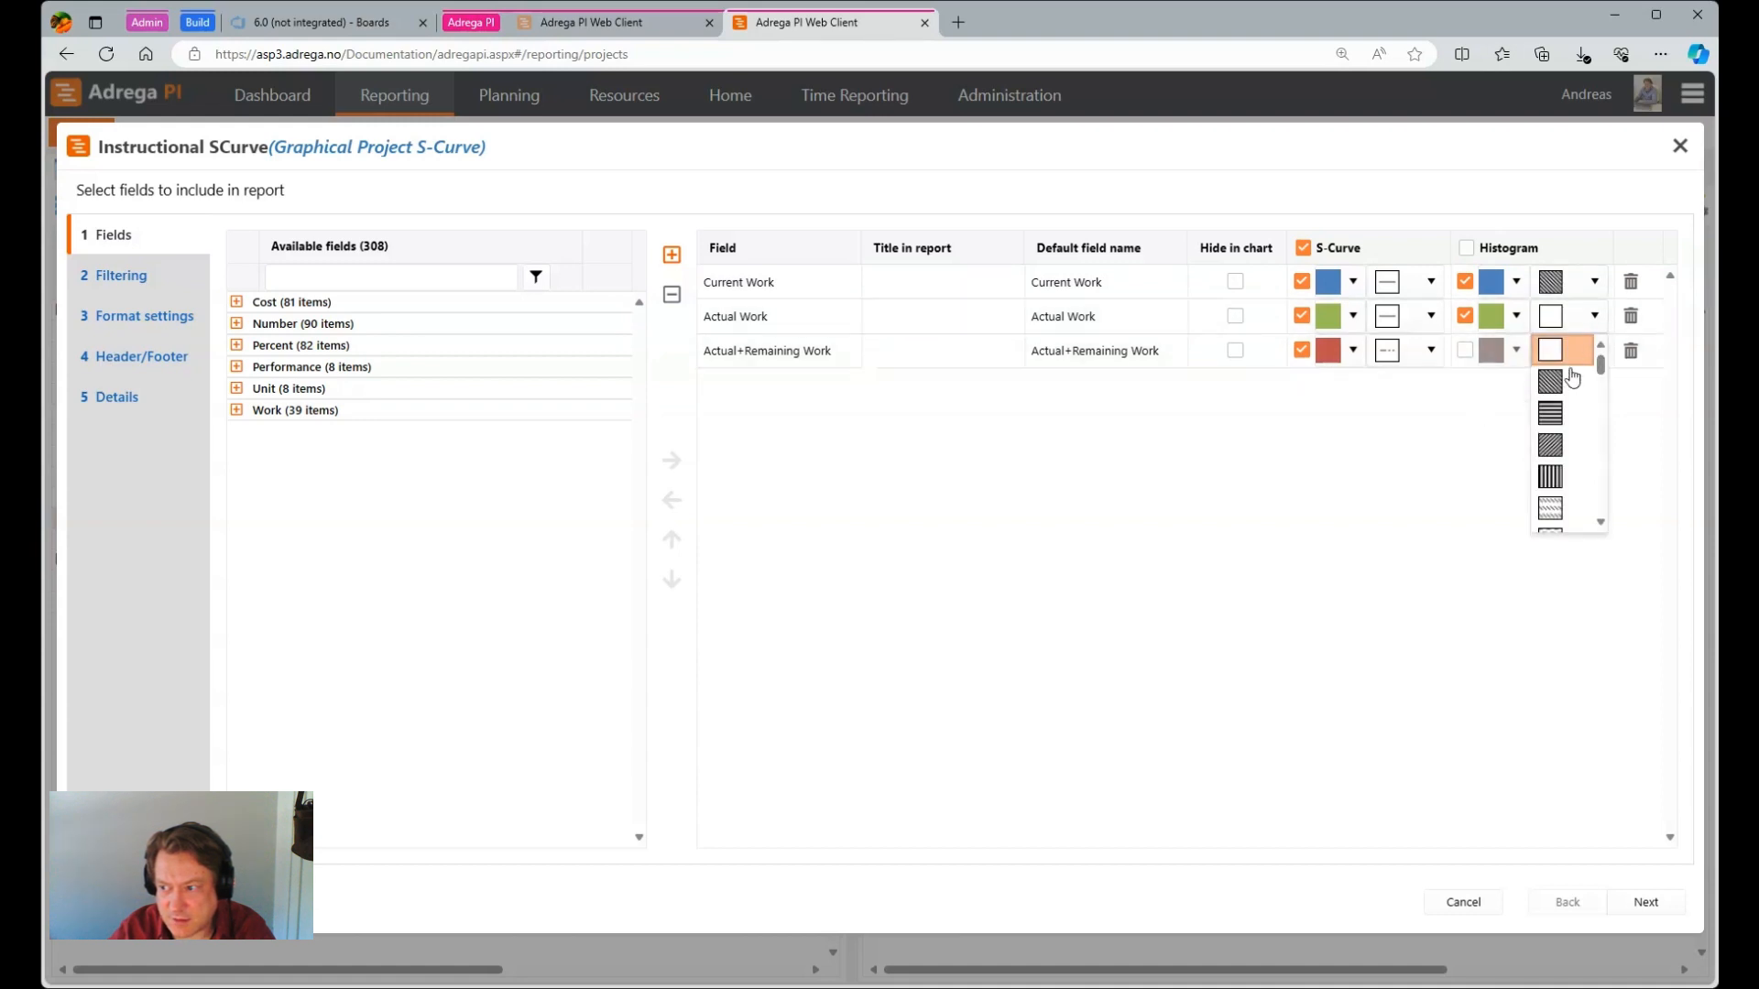
click(1554, 385)
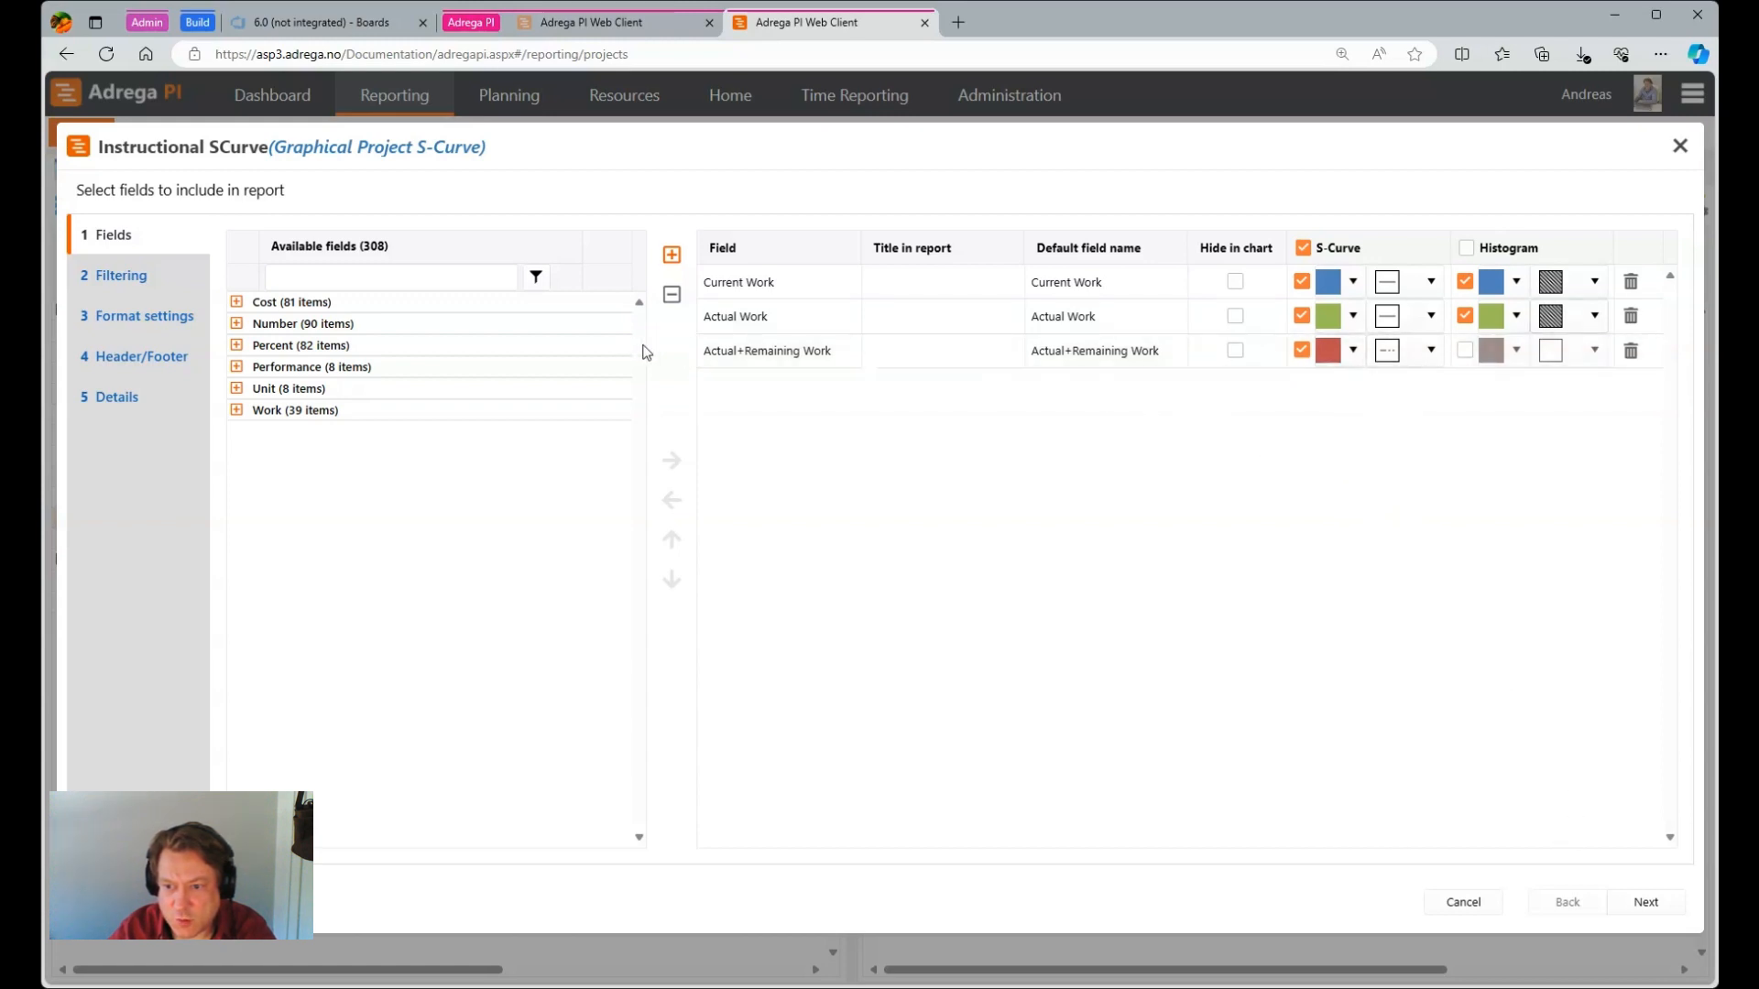
- Move the Actual+Remaining Work field above Actual Work in the template's field order
click(776, 353)
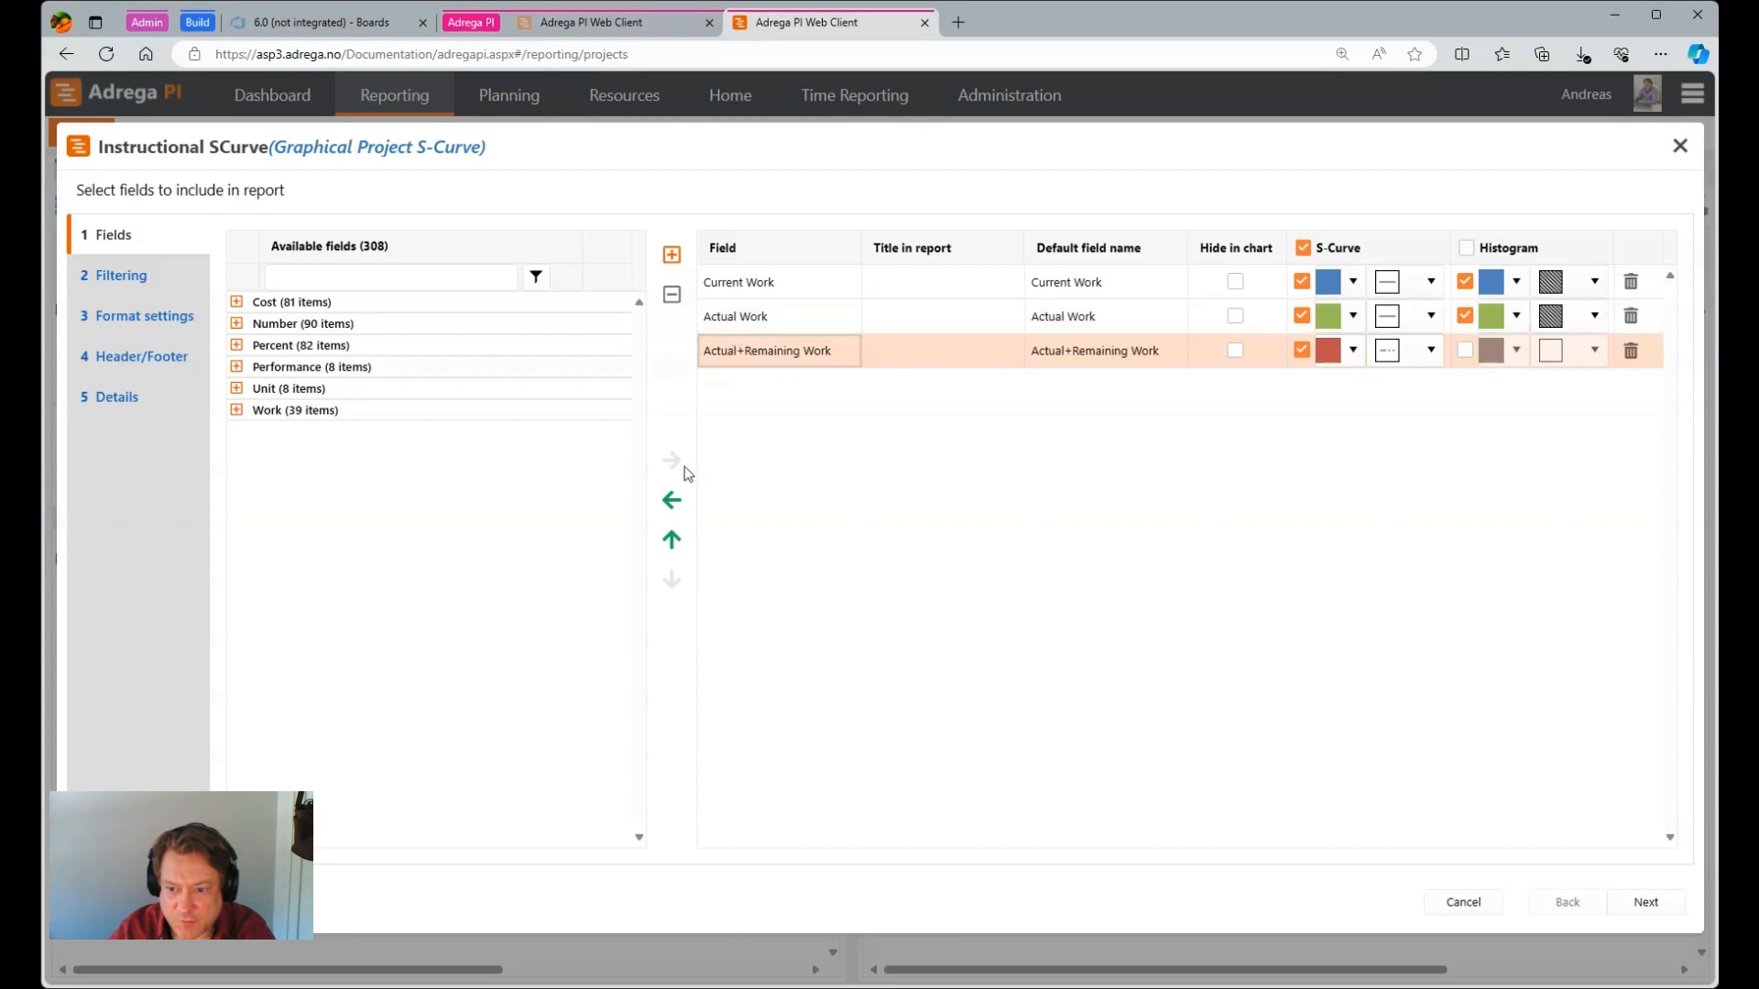
click(673, 542)
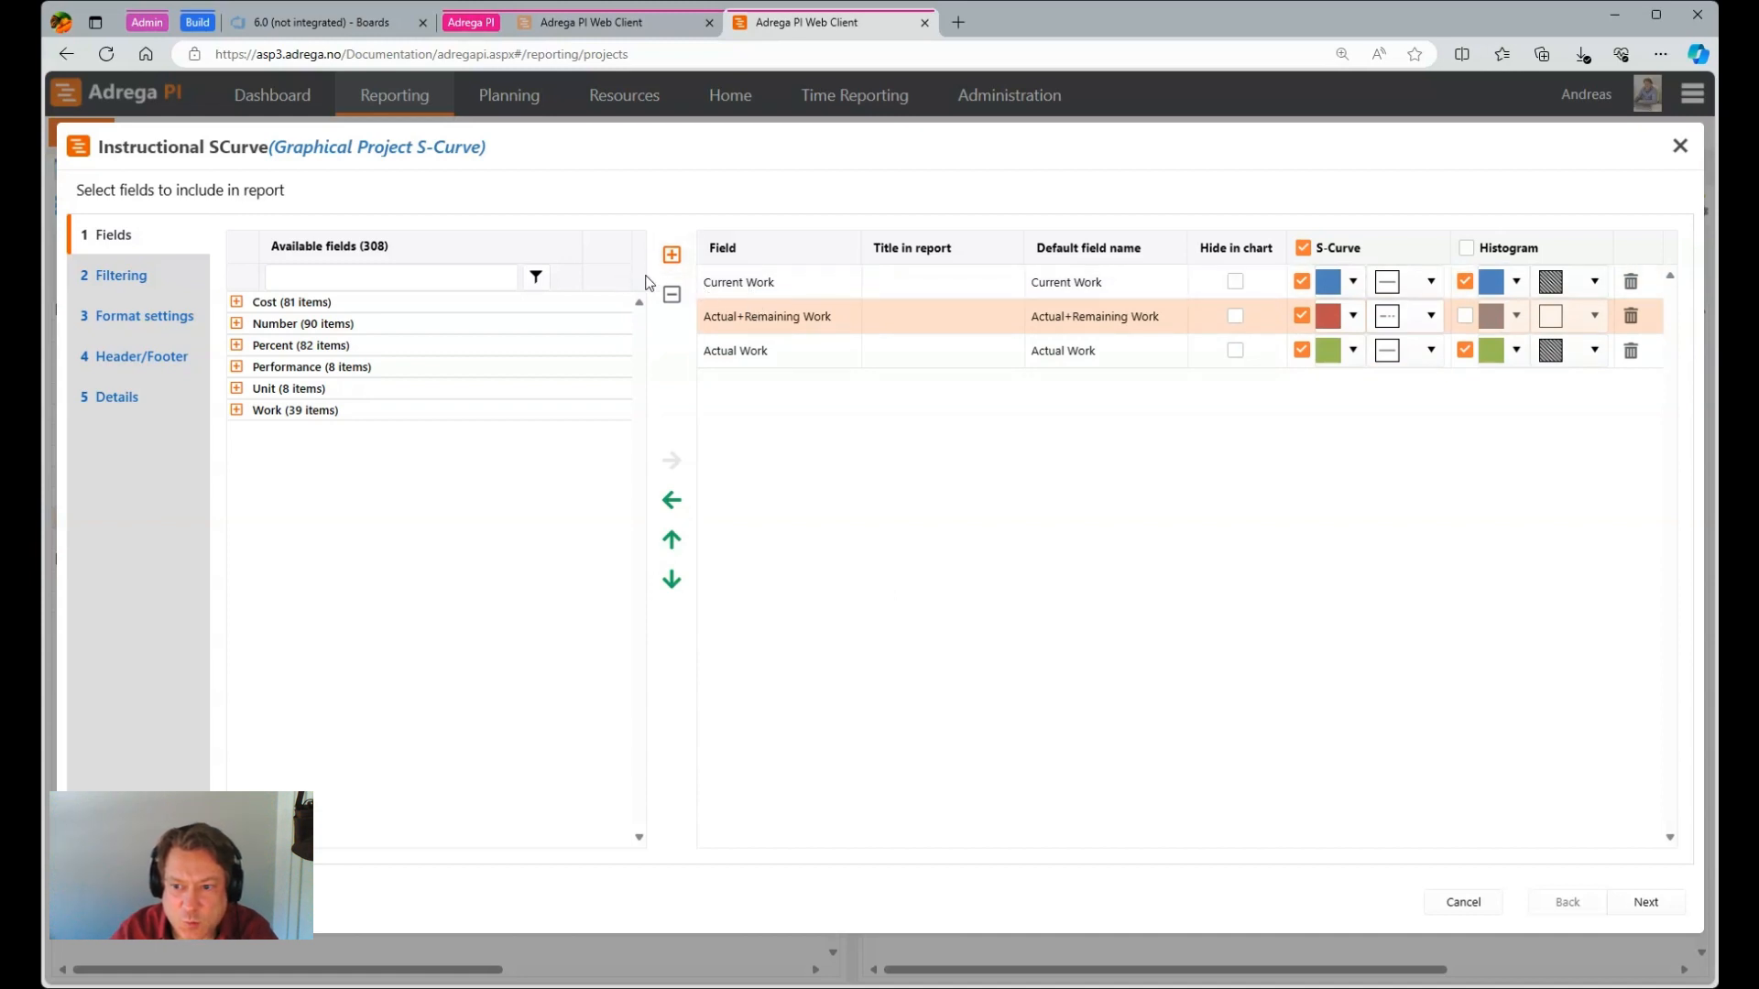
click(733, 284)
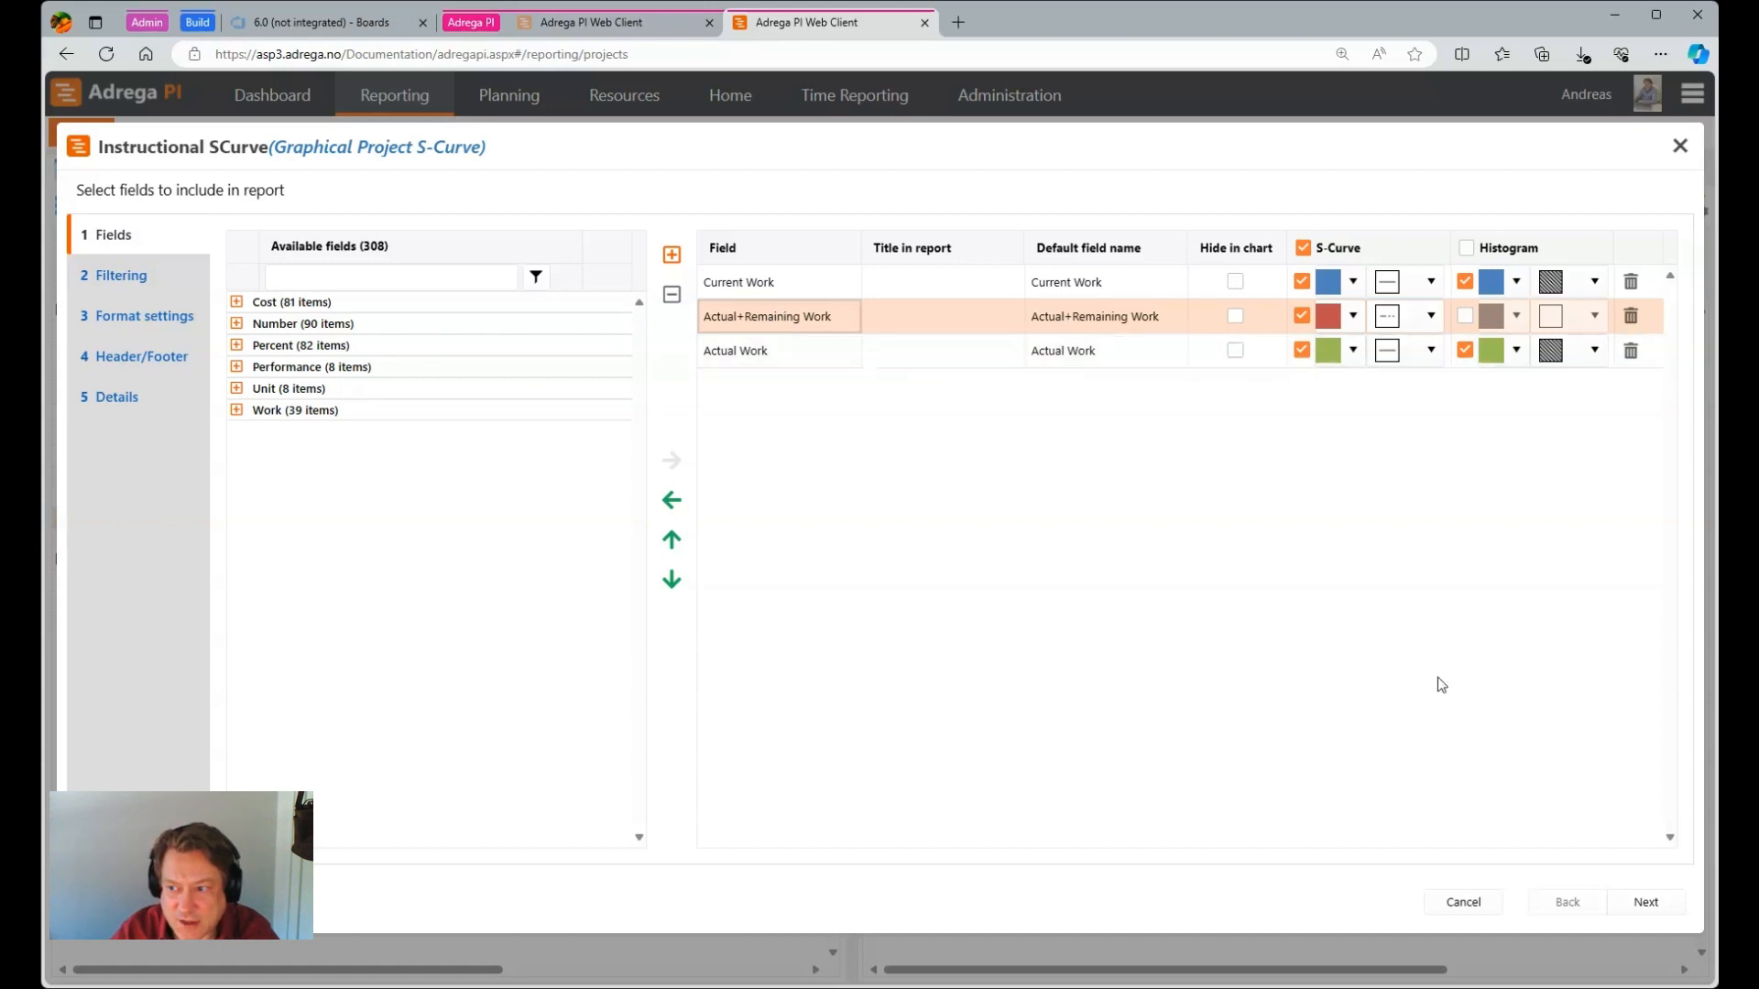
- Set the period type to Monthly in the Instructional SCurve template's format settings, leaving the filter as it is
click(1649, 904)
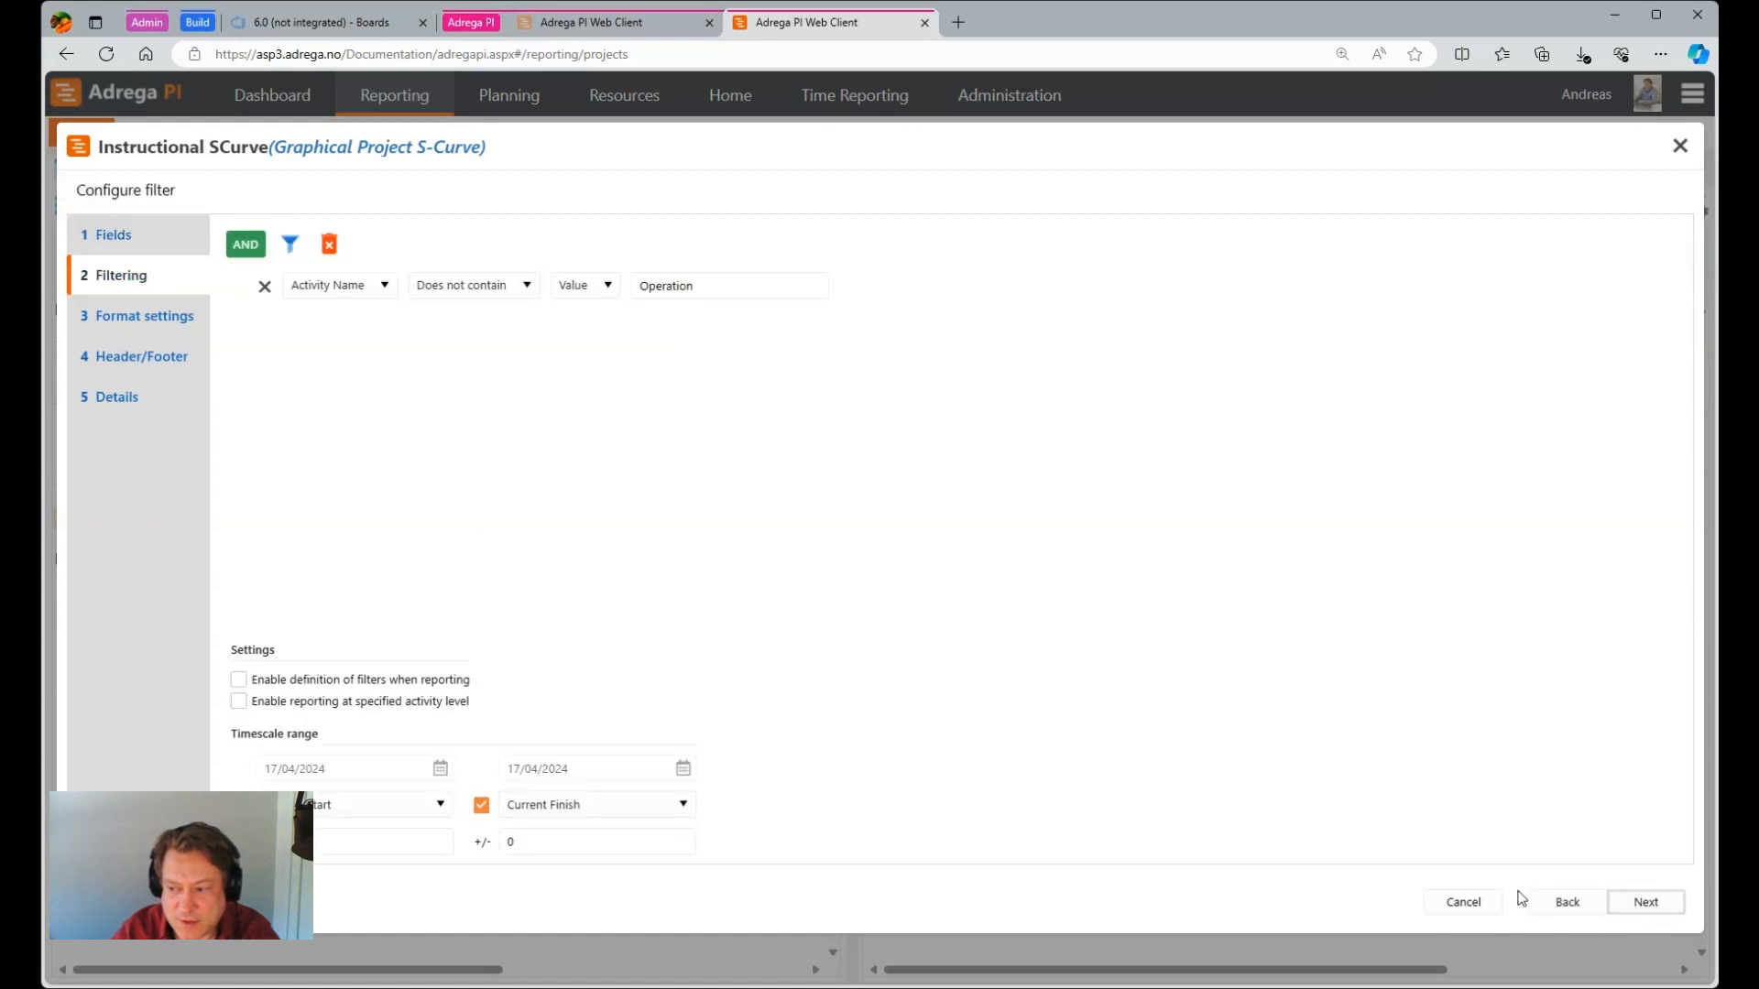
click(1647, 903)
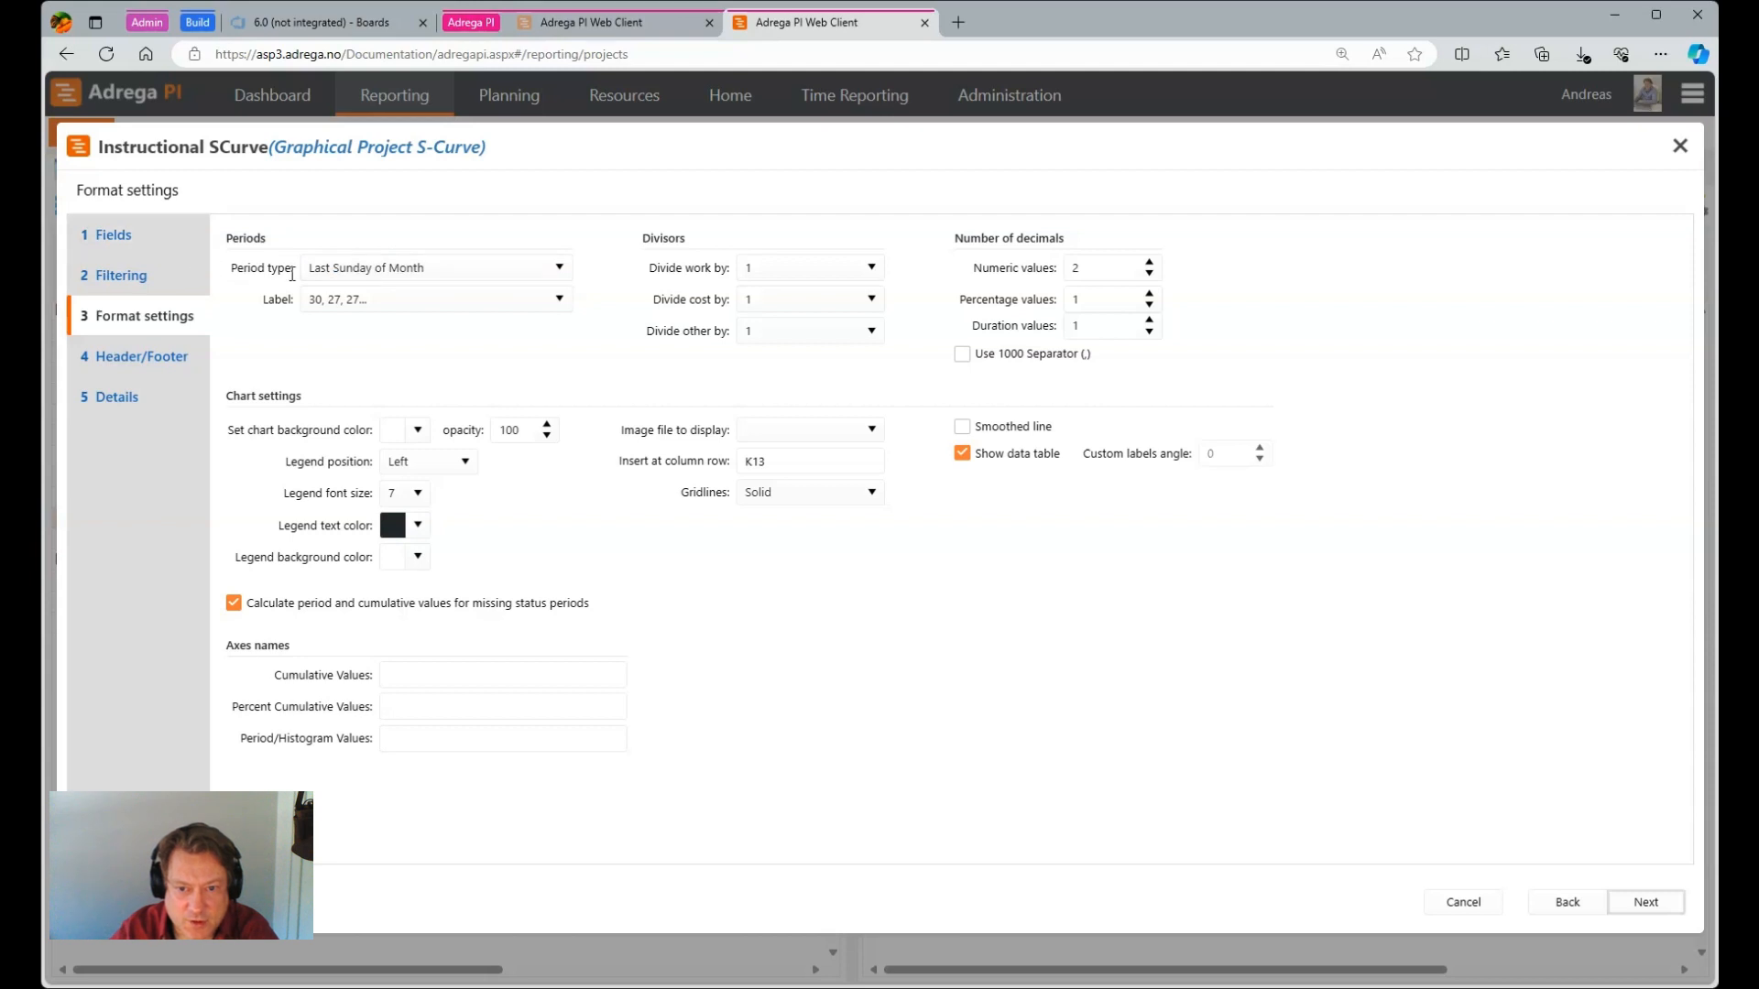
click(560, 272)
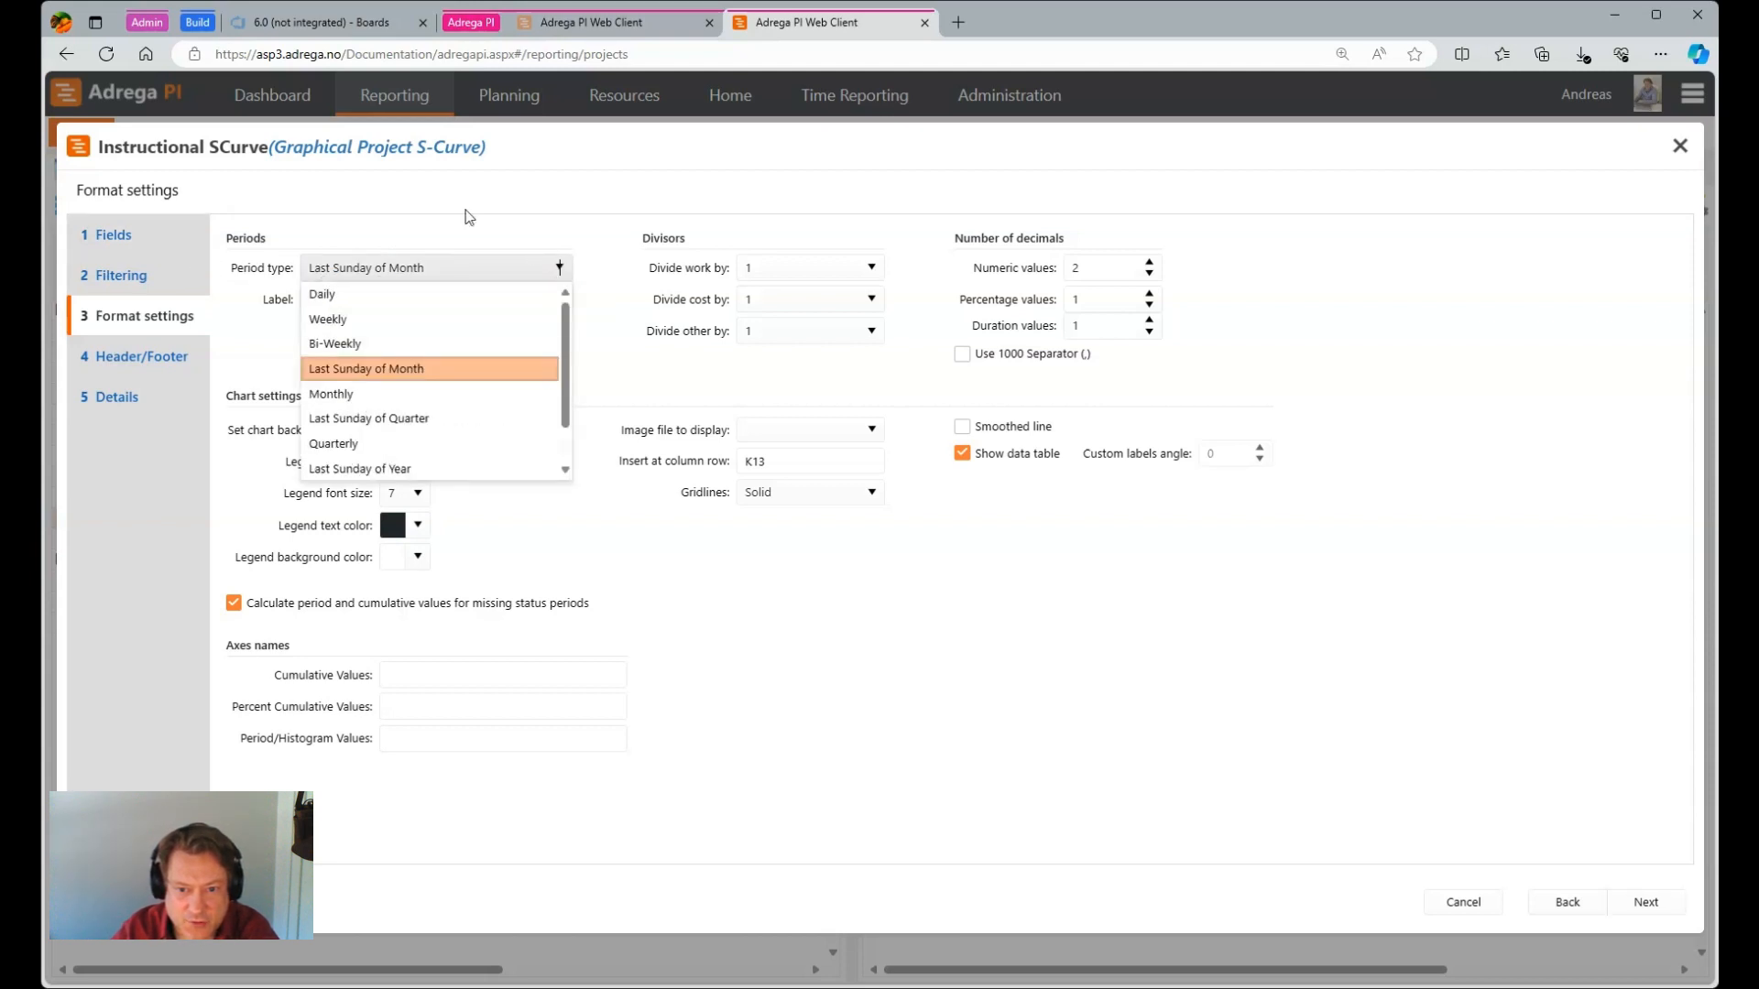
click(354, 394)
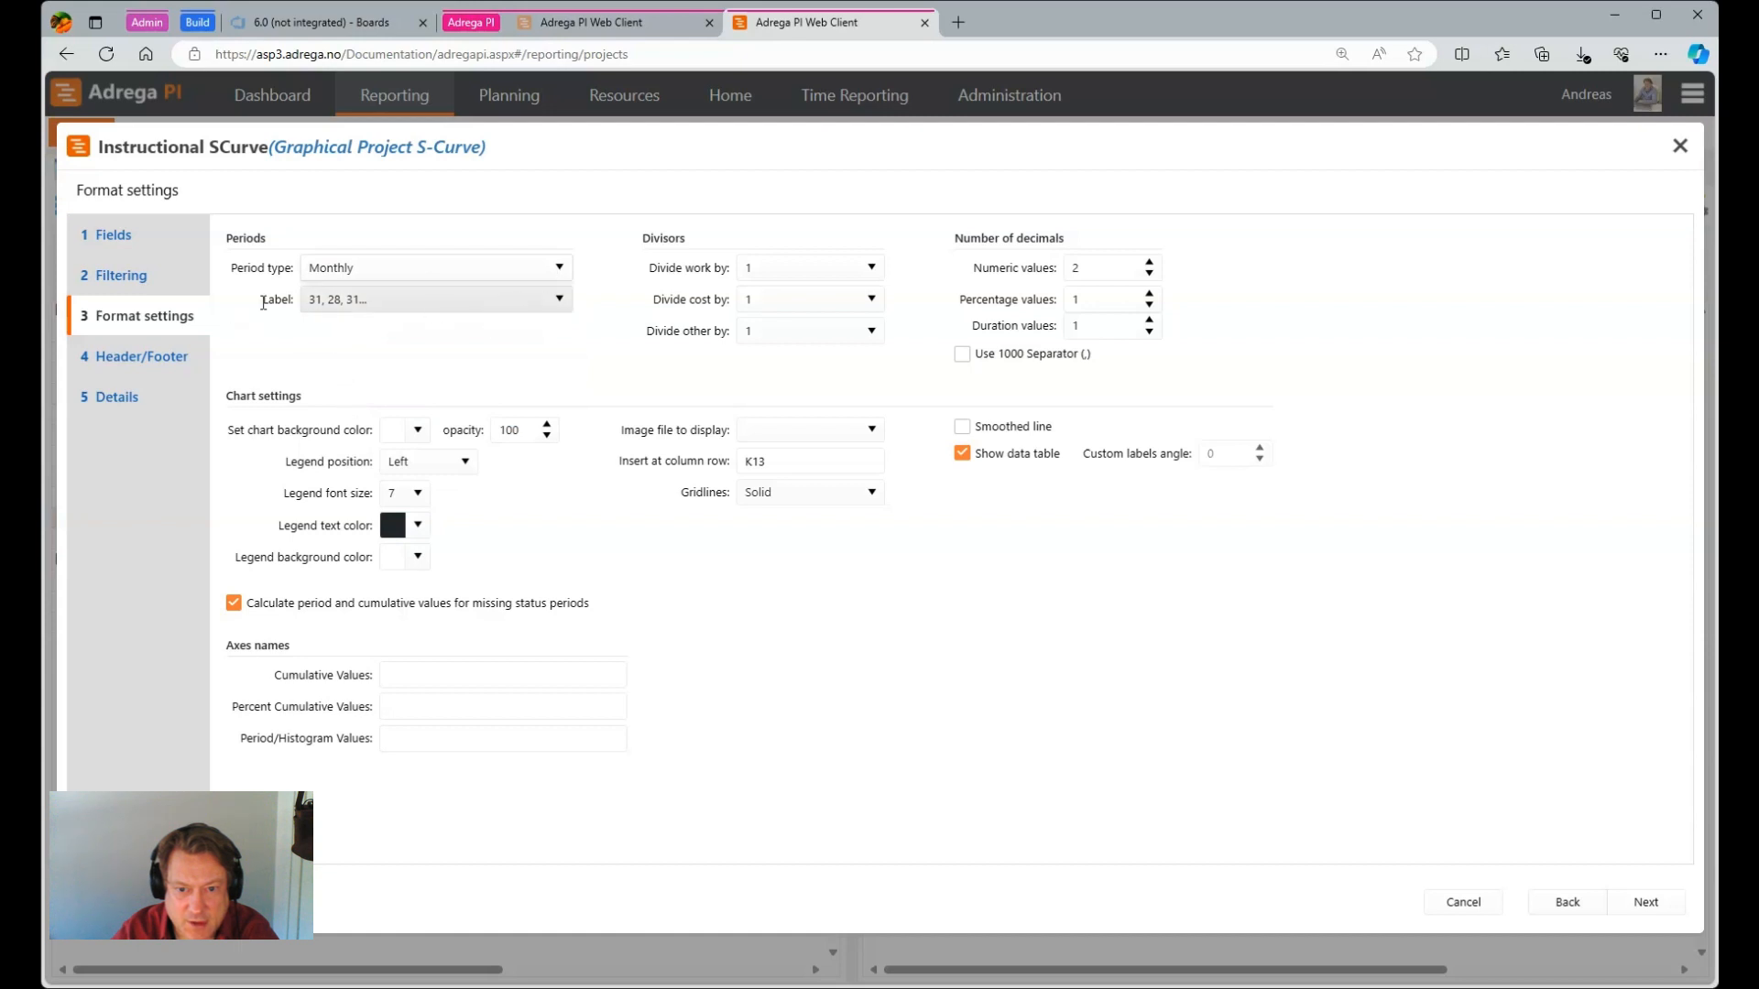
- Choose the month-and-year period label format "Jan.11, Feb.11, Mar.11..."
click(560, 299)
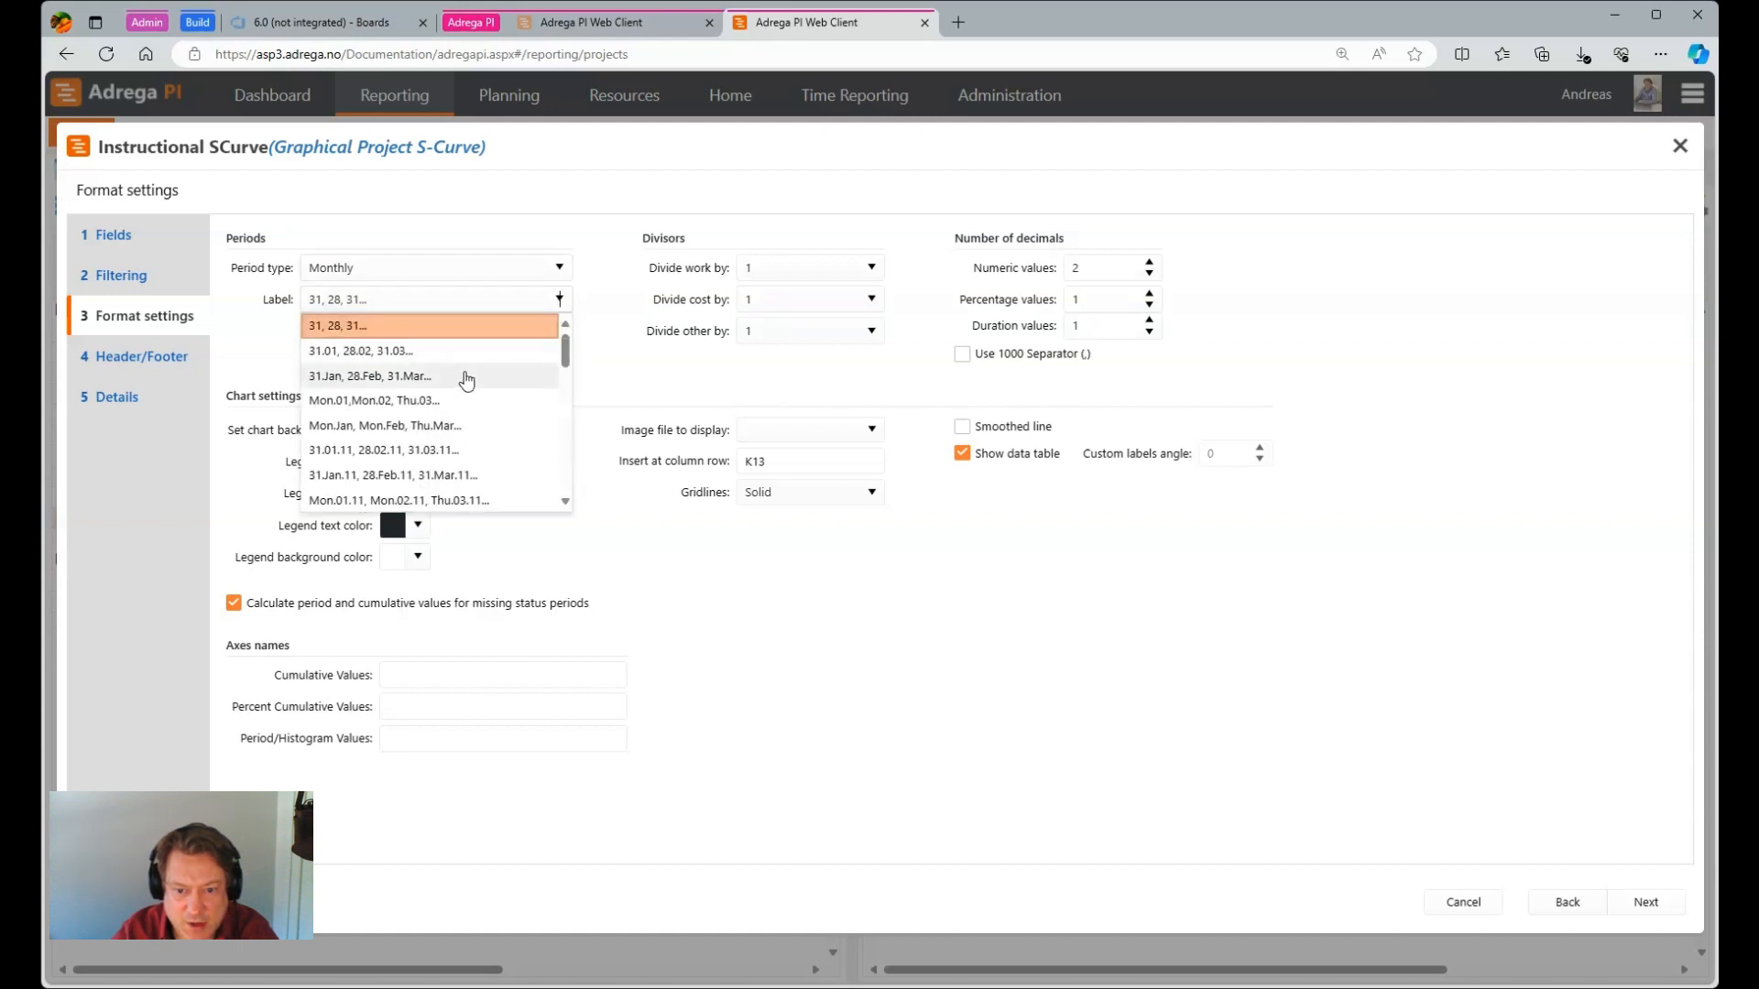
scroll(467, 379, down, 5)
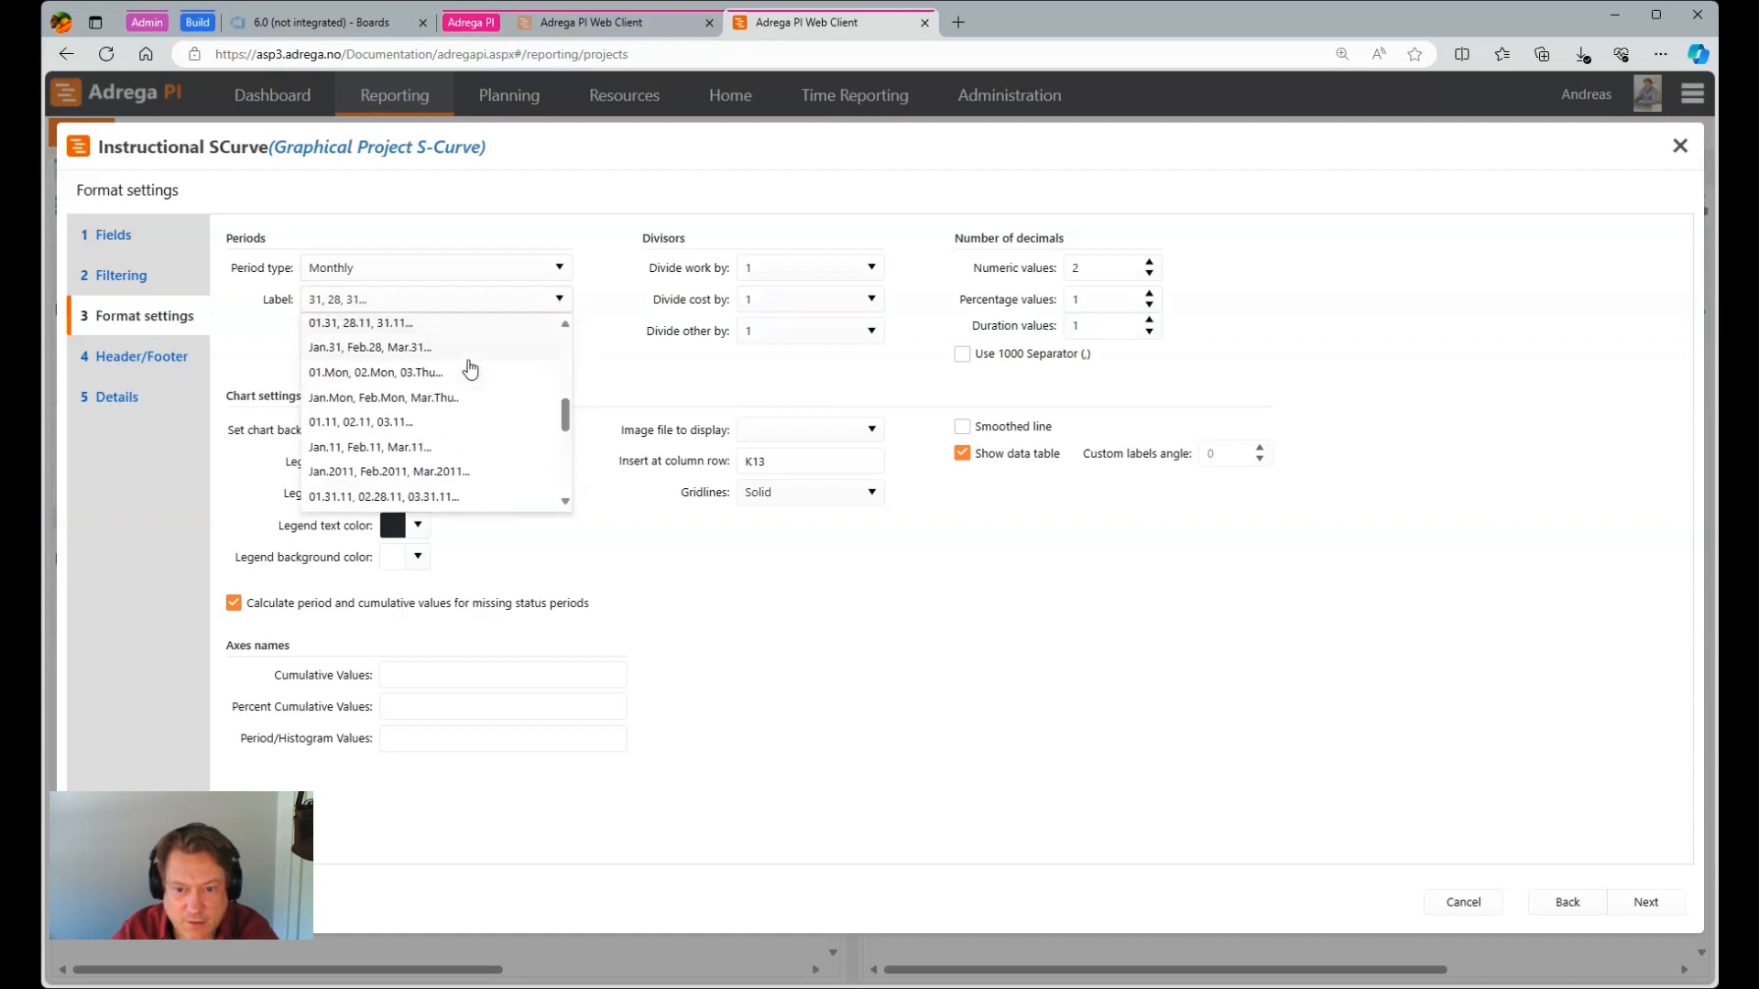
scroll(469, 369, down, 6)
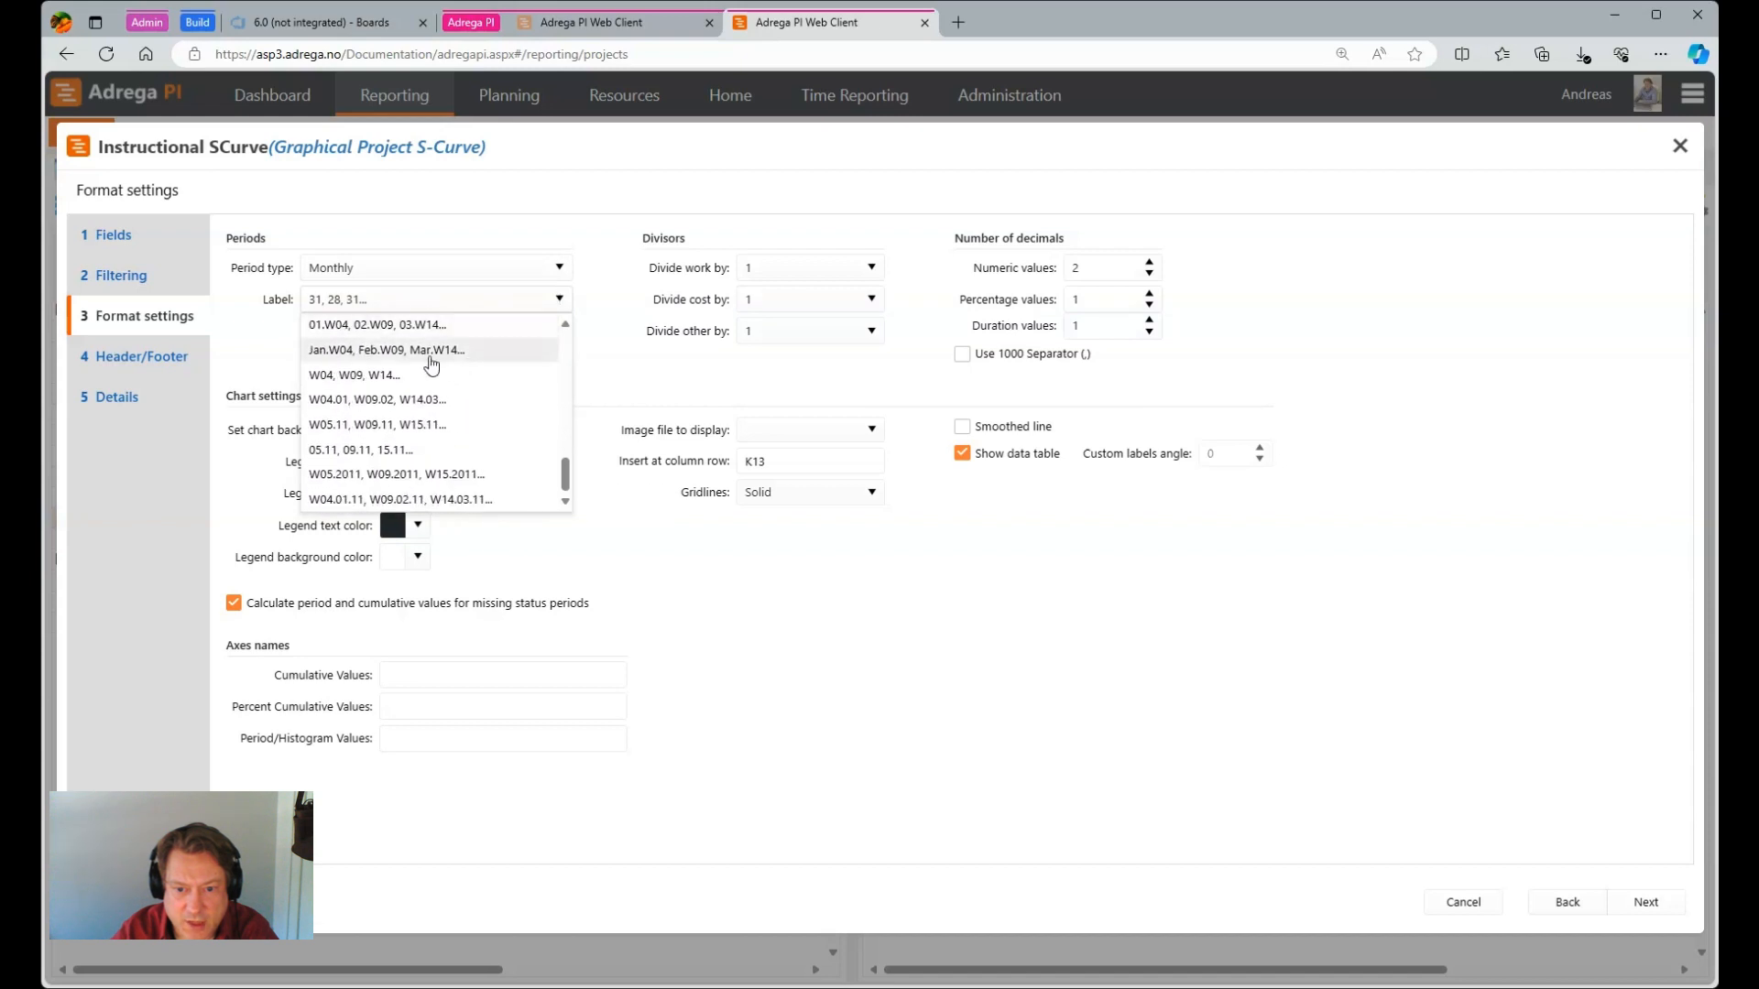
scroll(403, 440, up, 3)
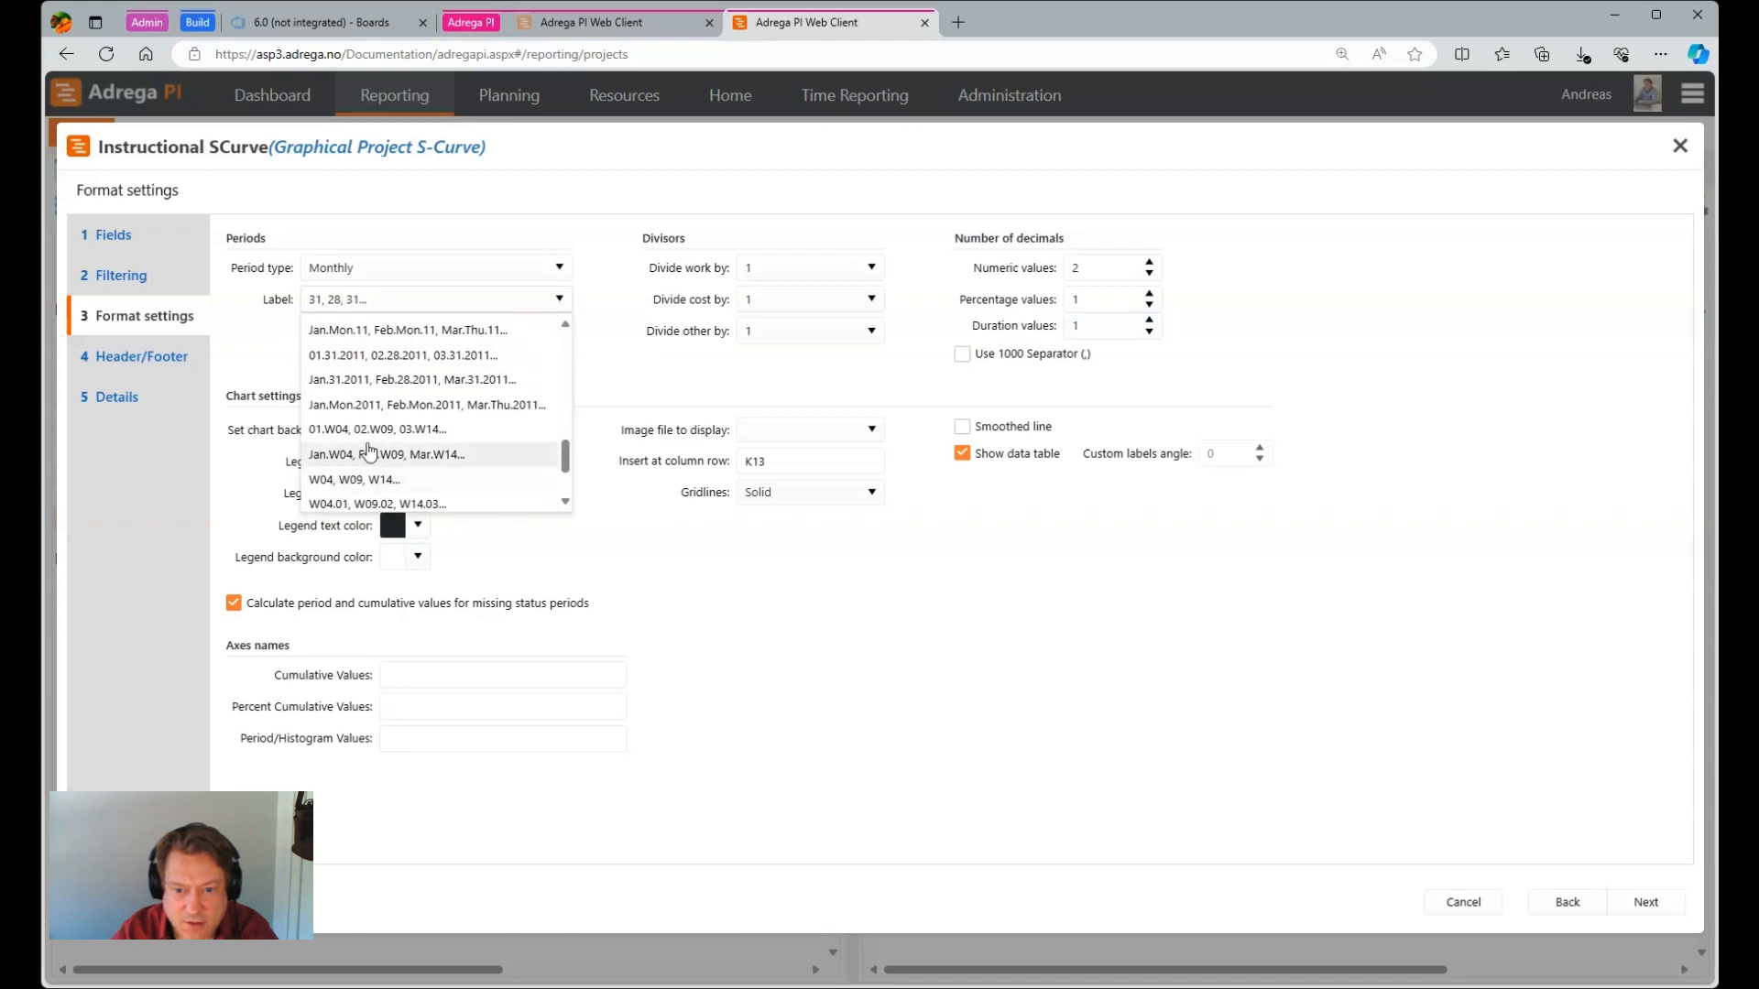
scroll(449, 472, down, 3)
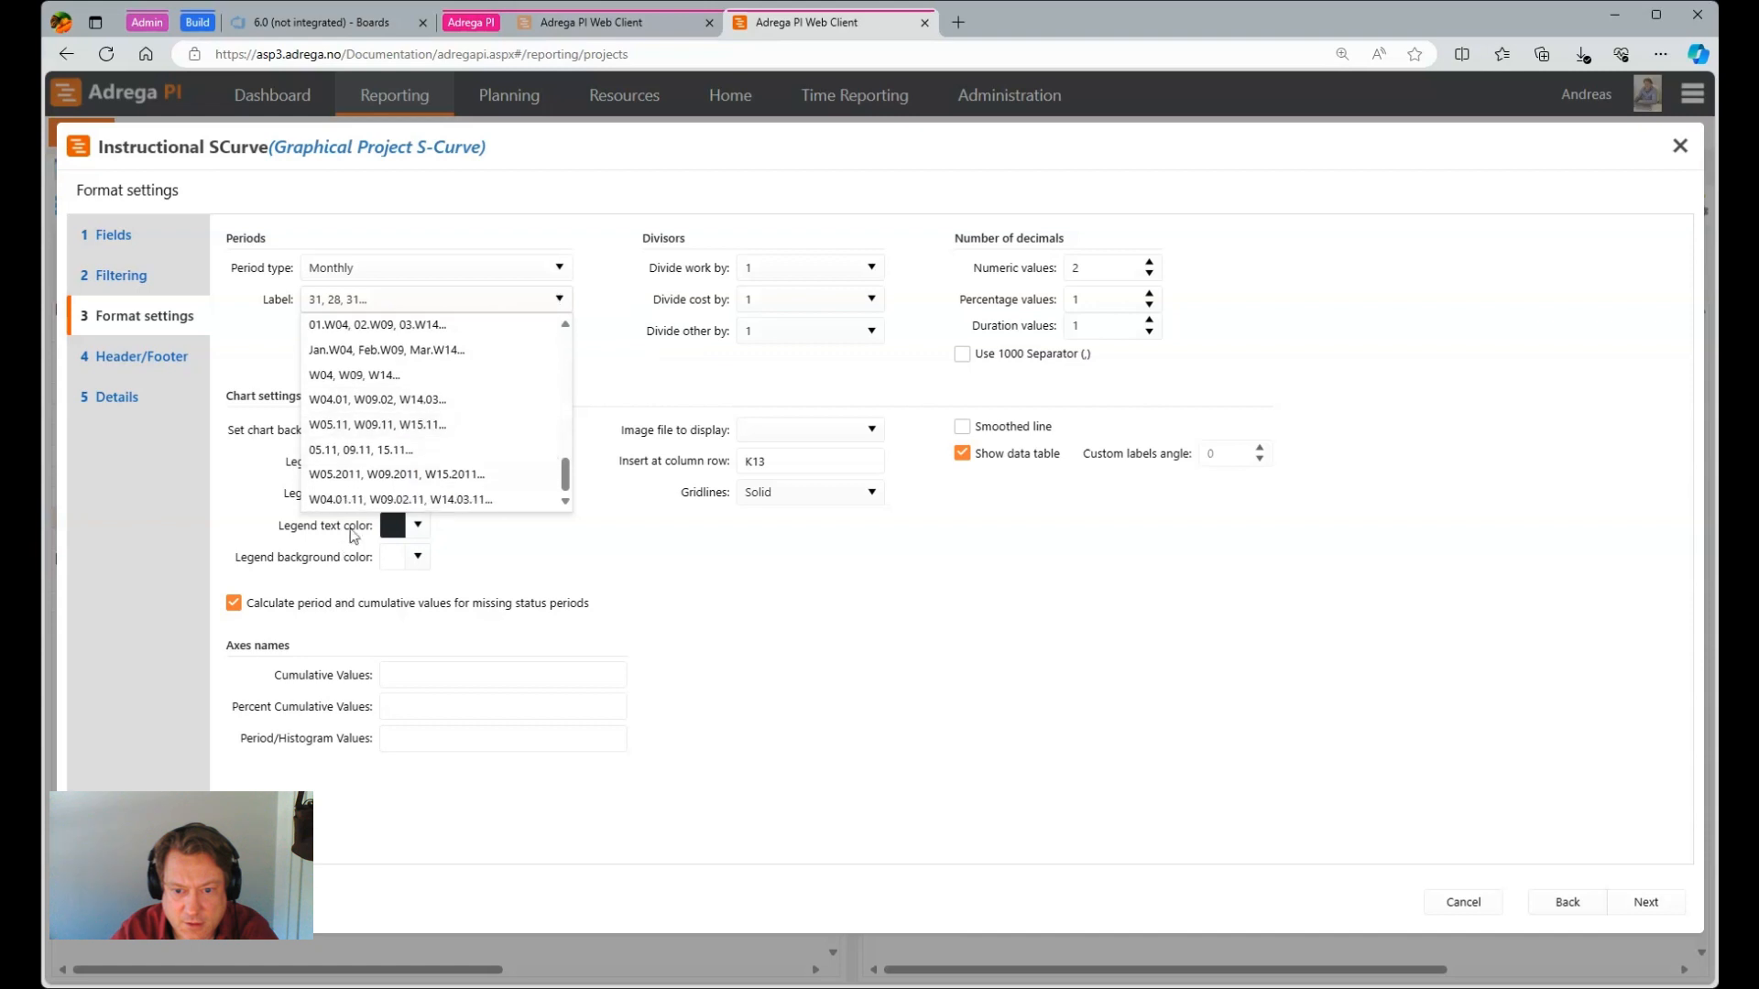
scroll(418, 484, up, 1)
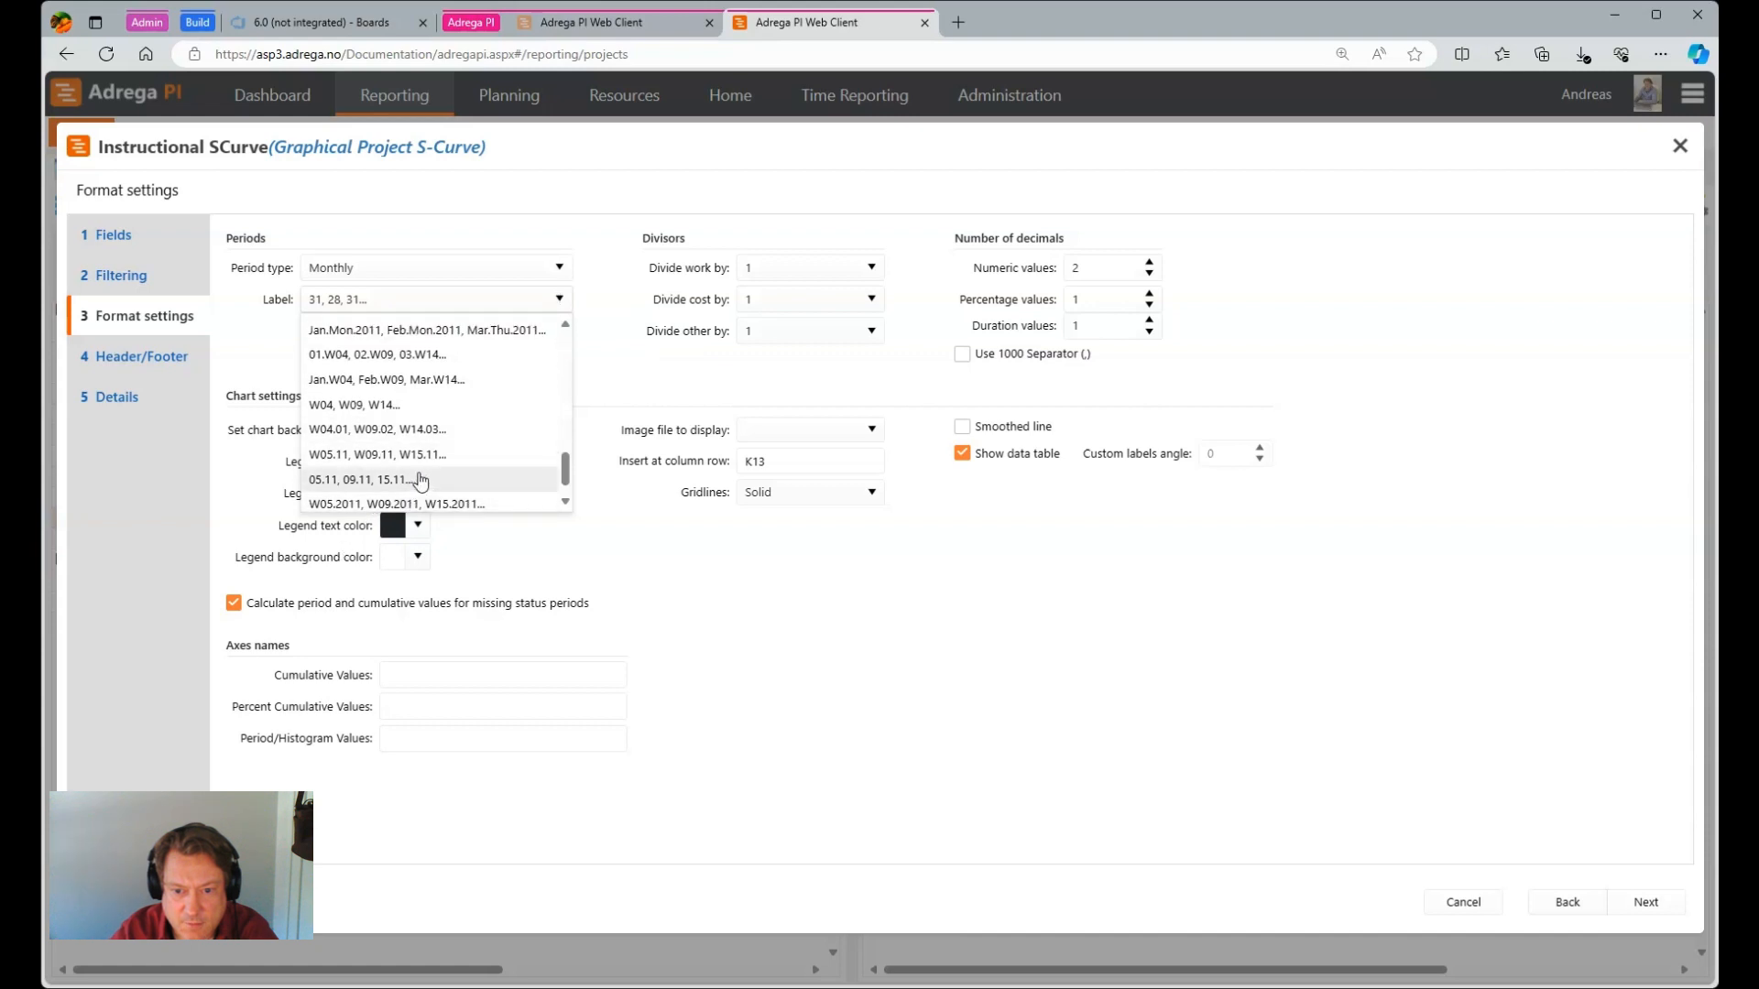
scroll(419, 479, up, 5)
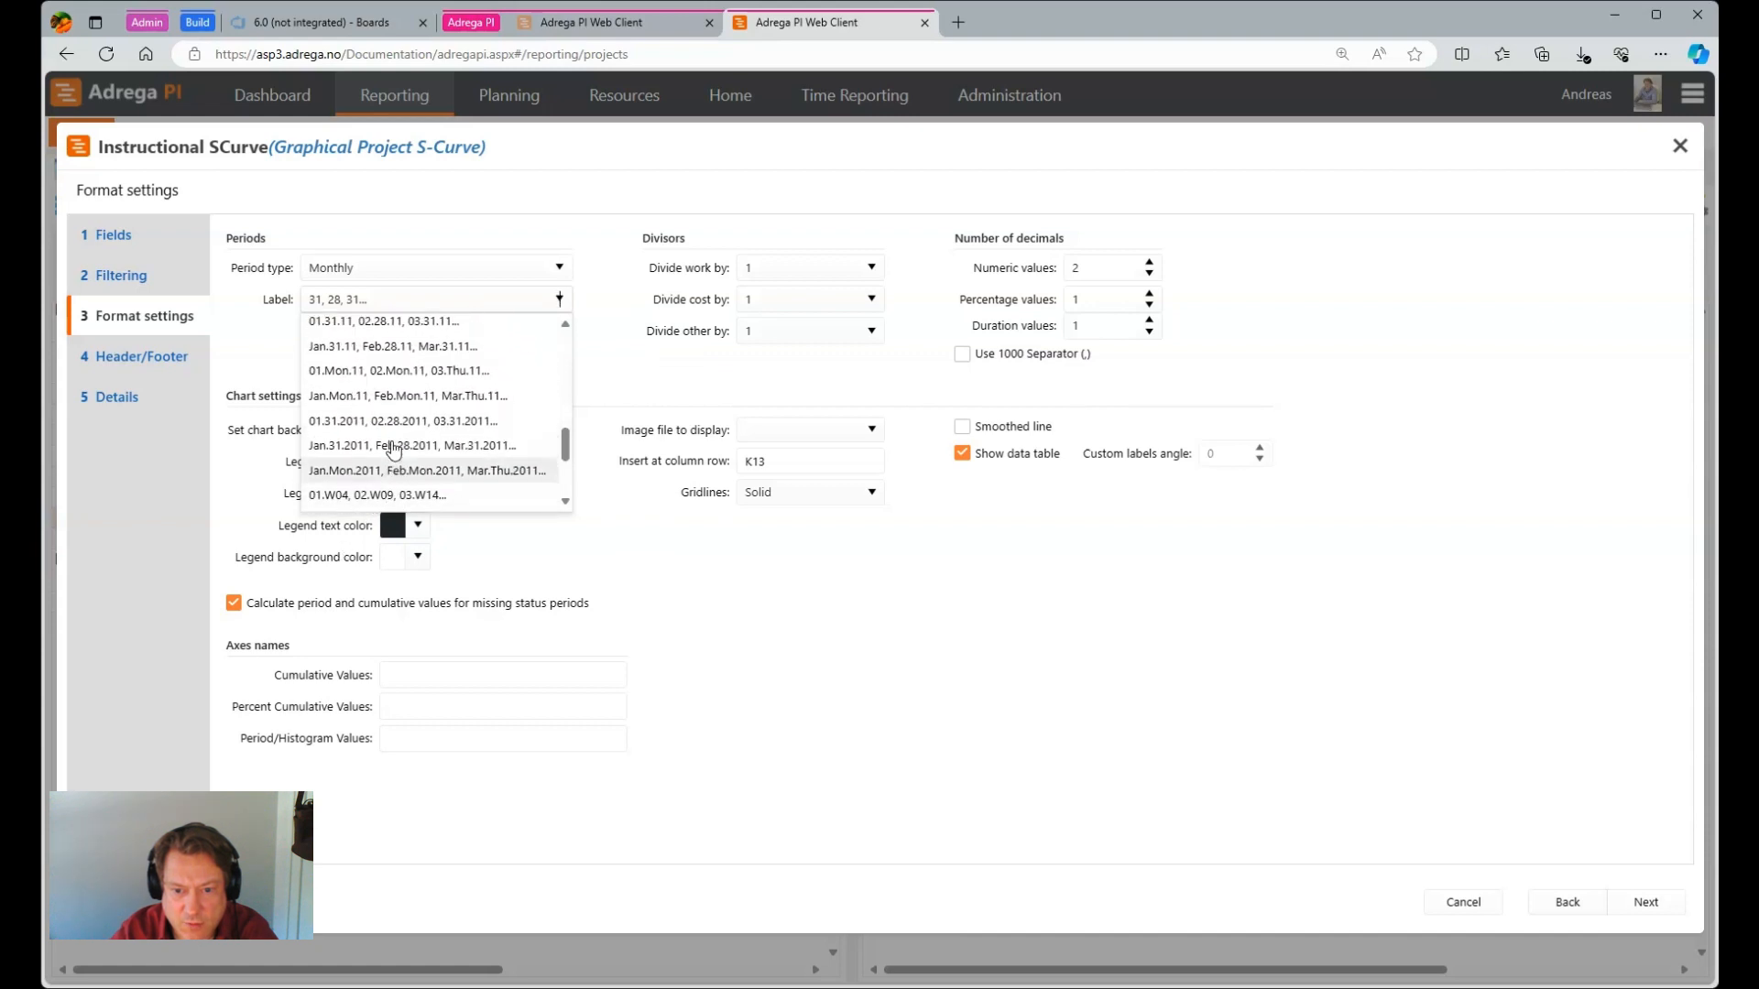
scroll(393, 449, up, 6)
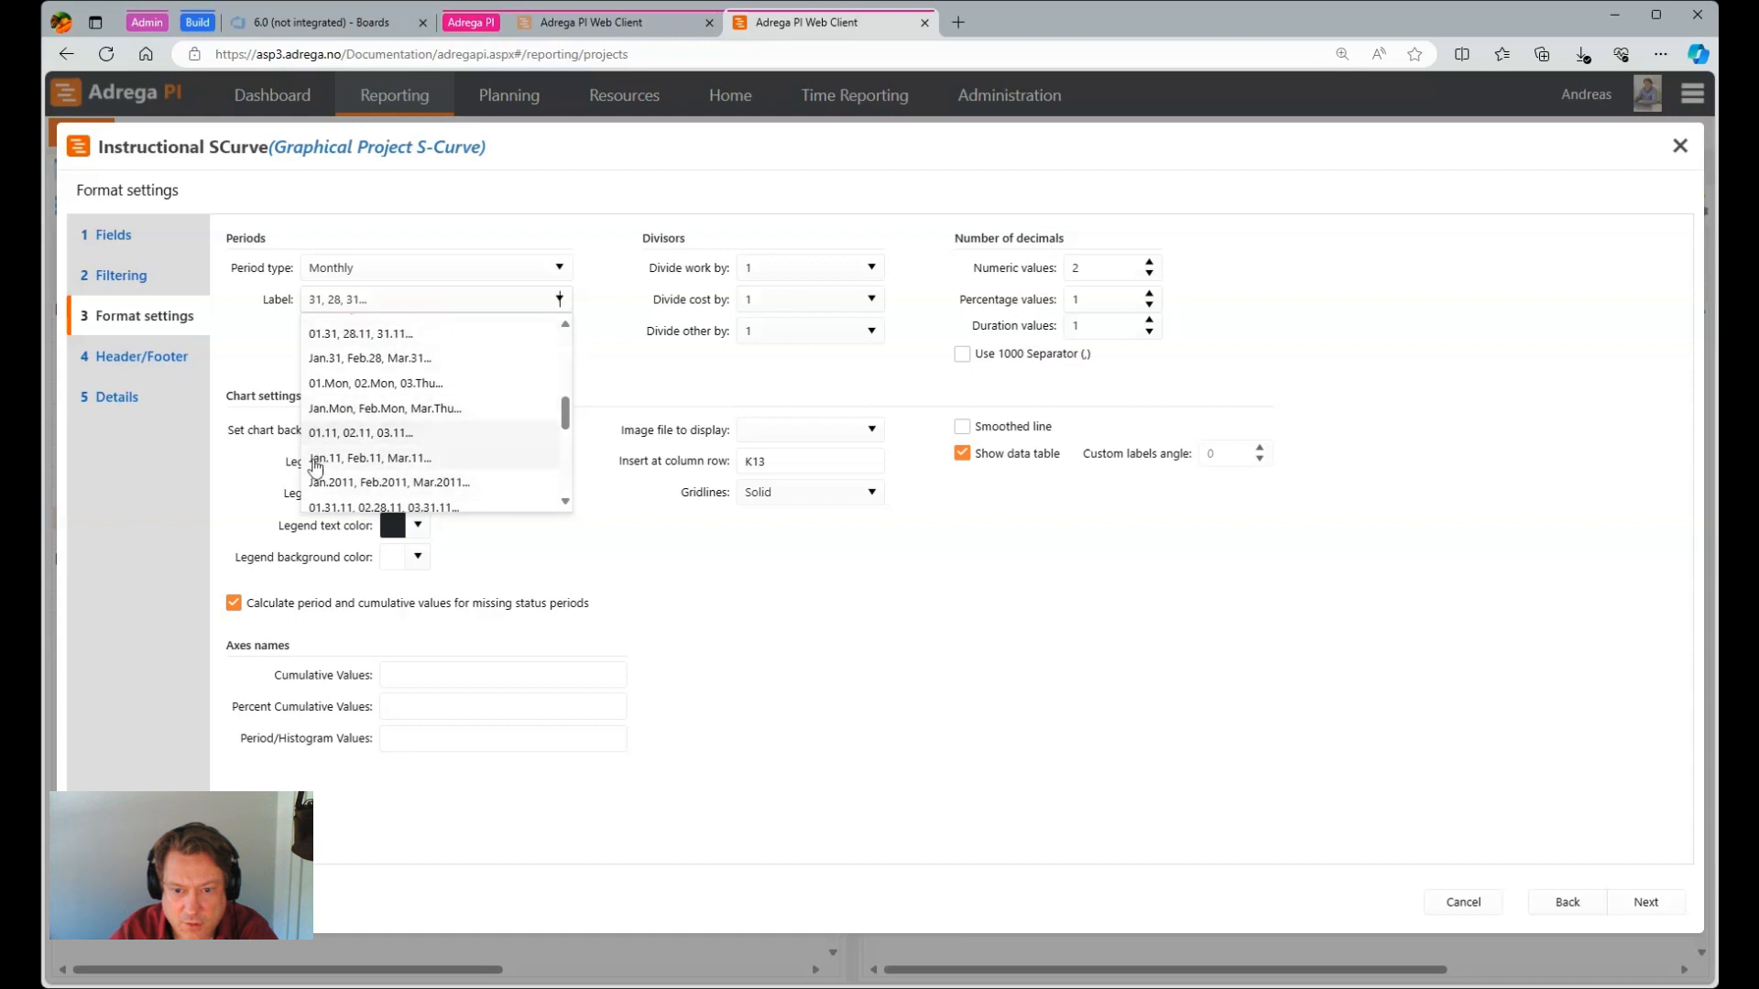
click(322, 458)
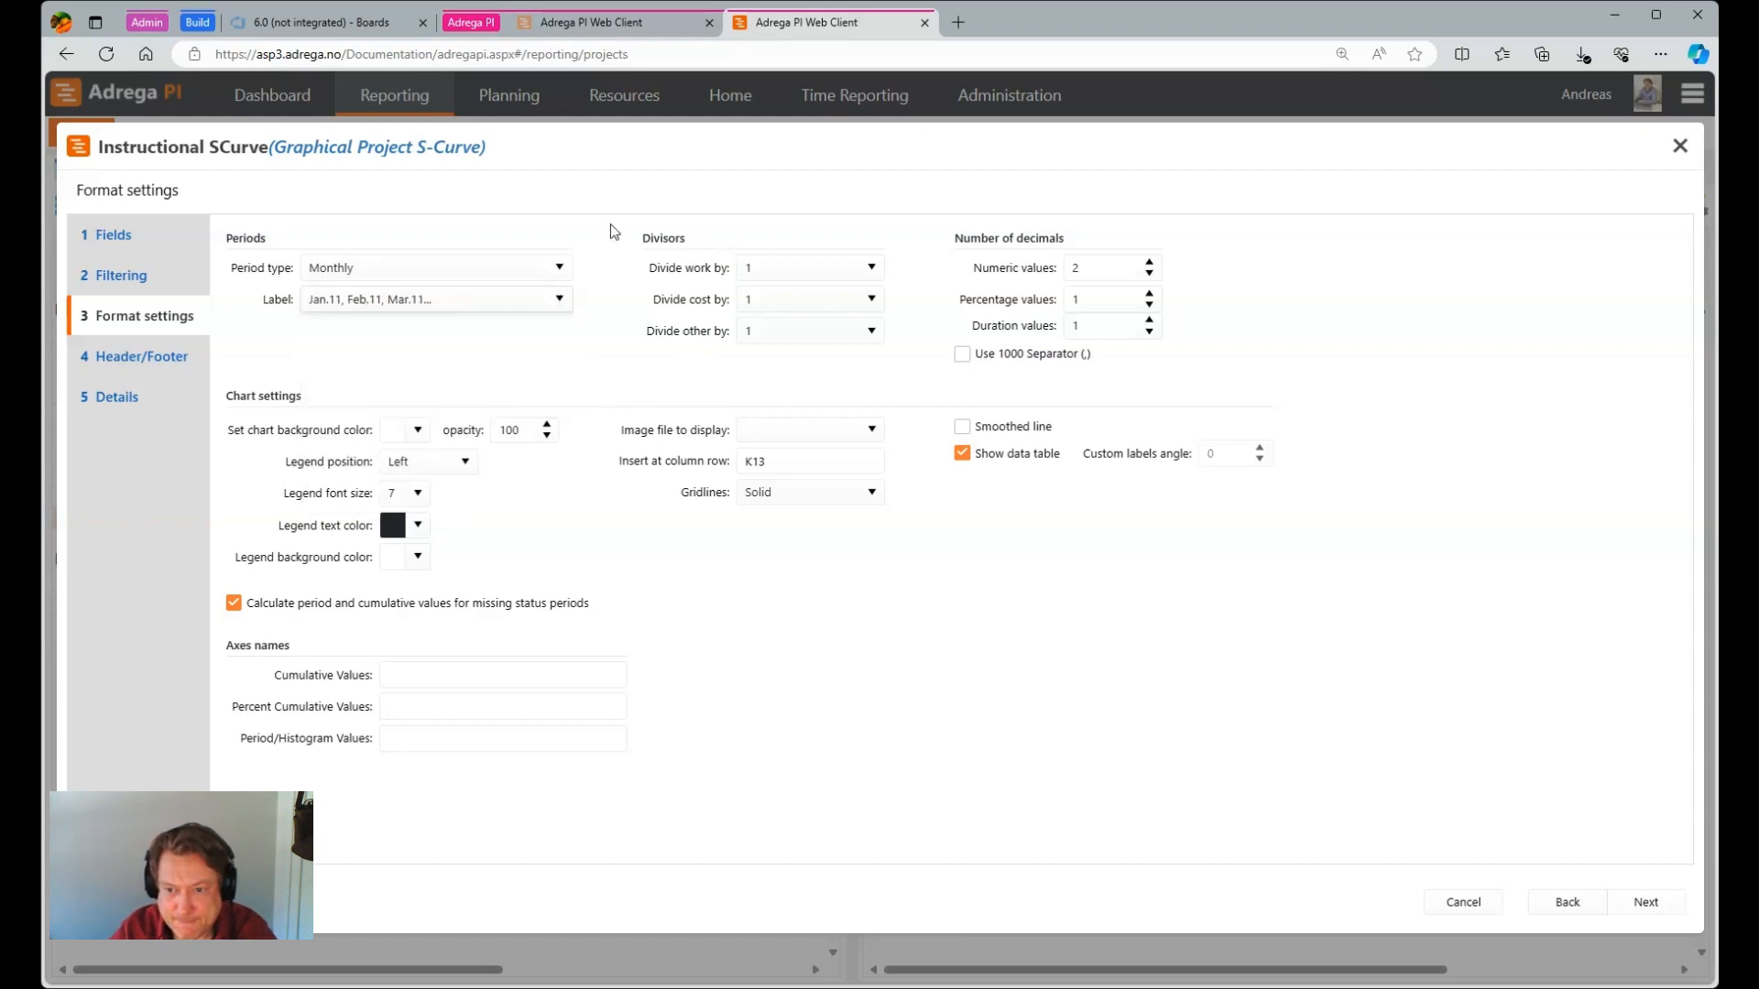
- Divide work values by 10/Daily and set the number of decimals for numeric values to 0
click(829, 267)
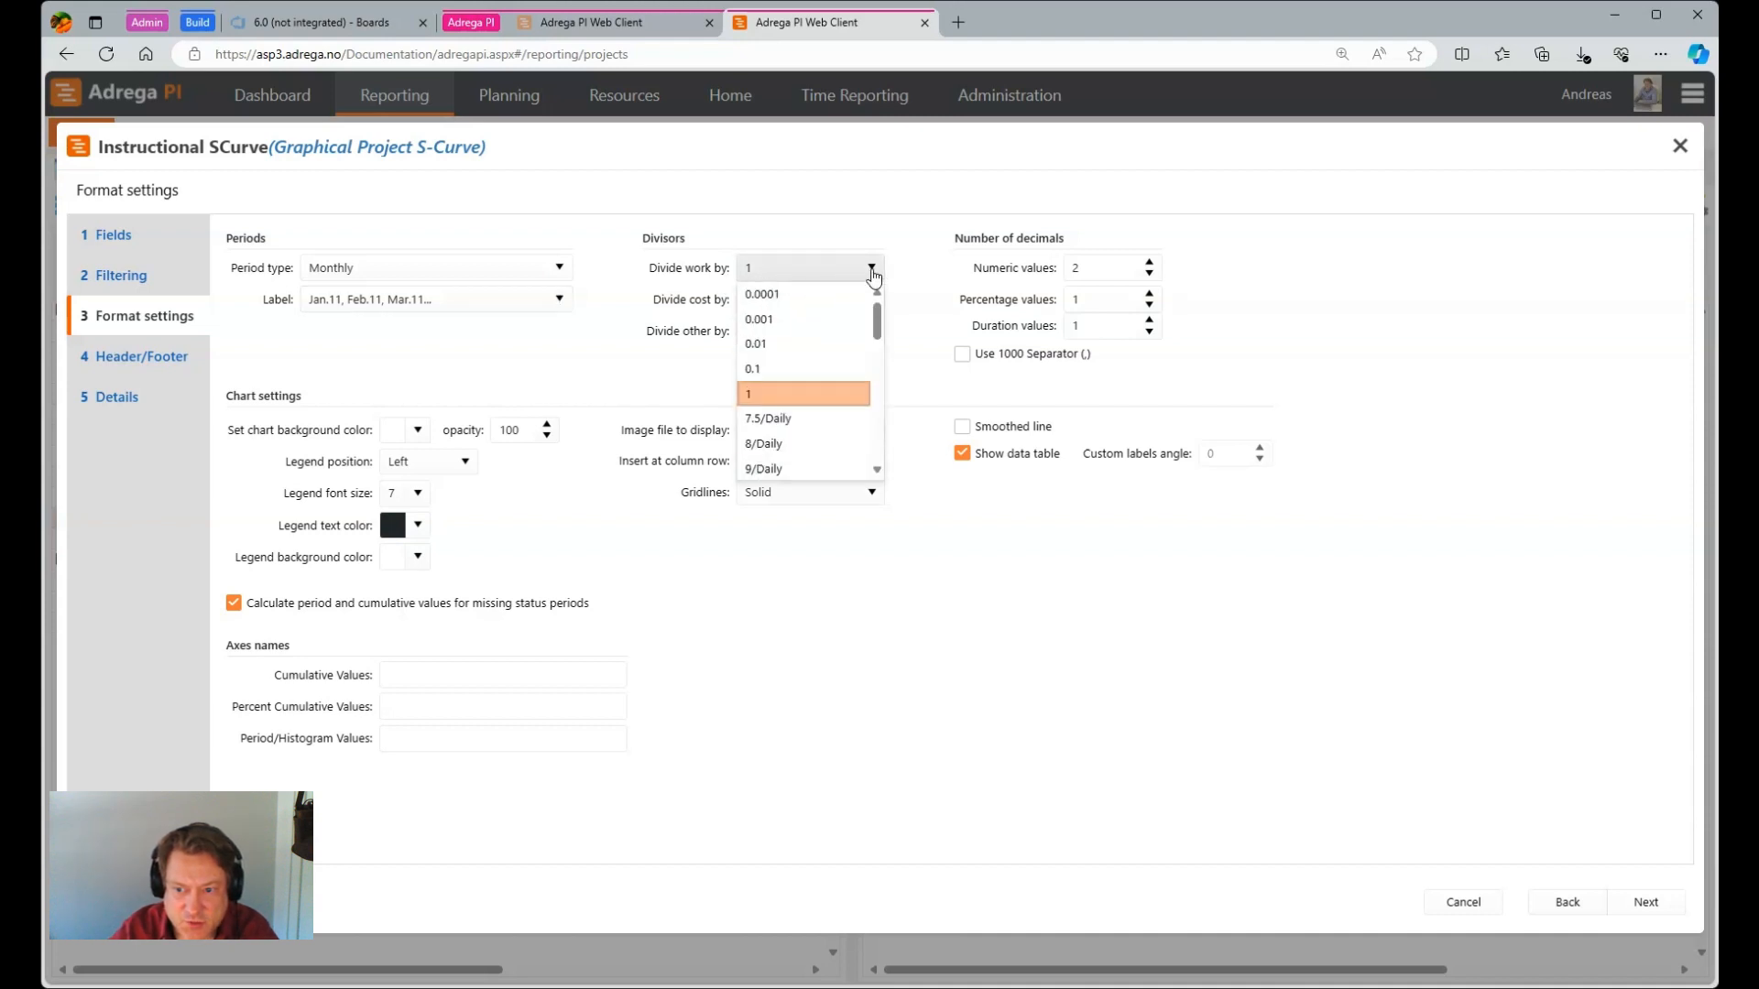
scroll(790, 440, down, 3)
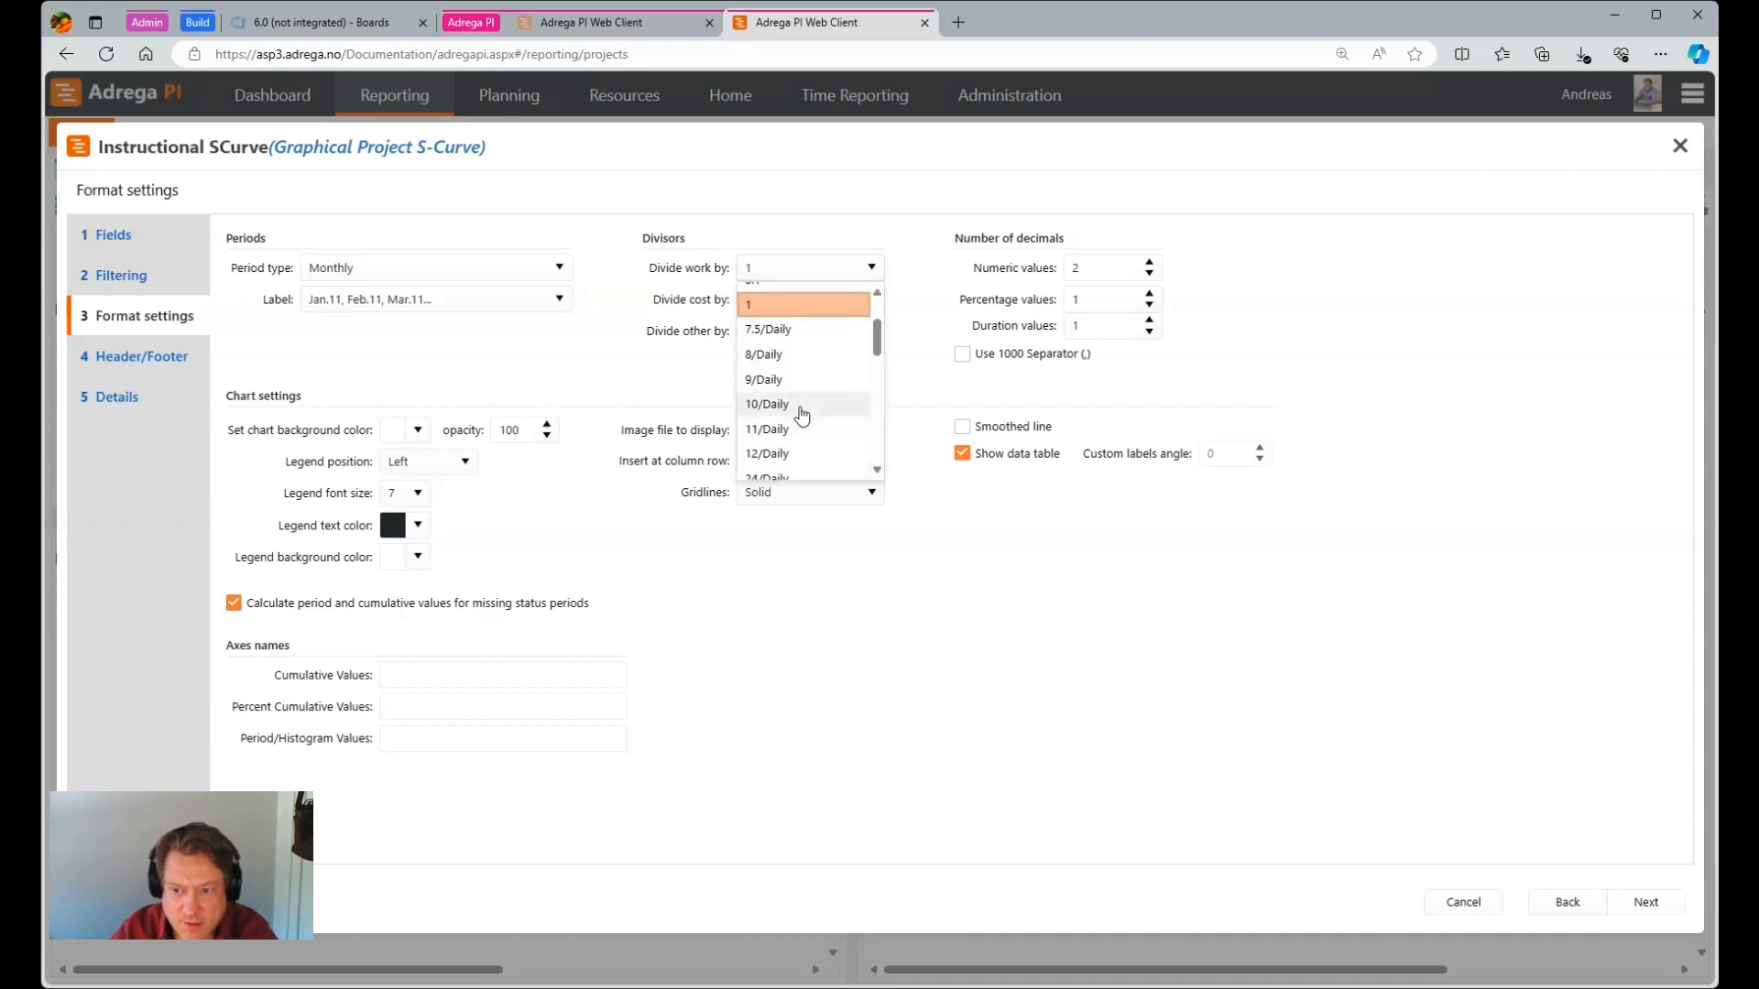
click(790, 405)
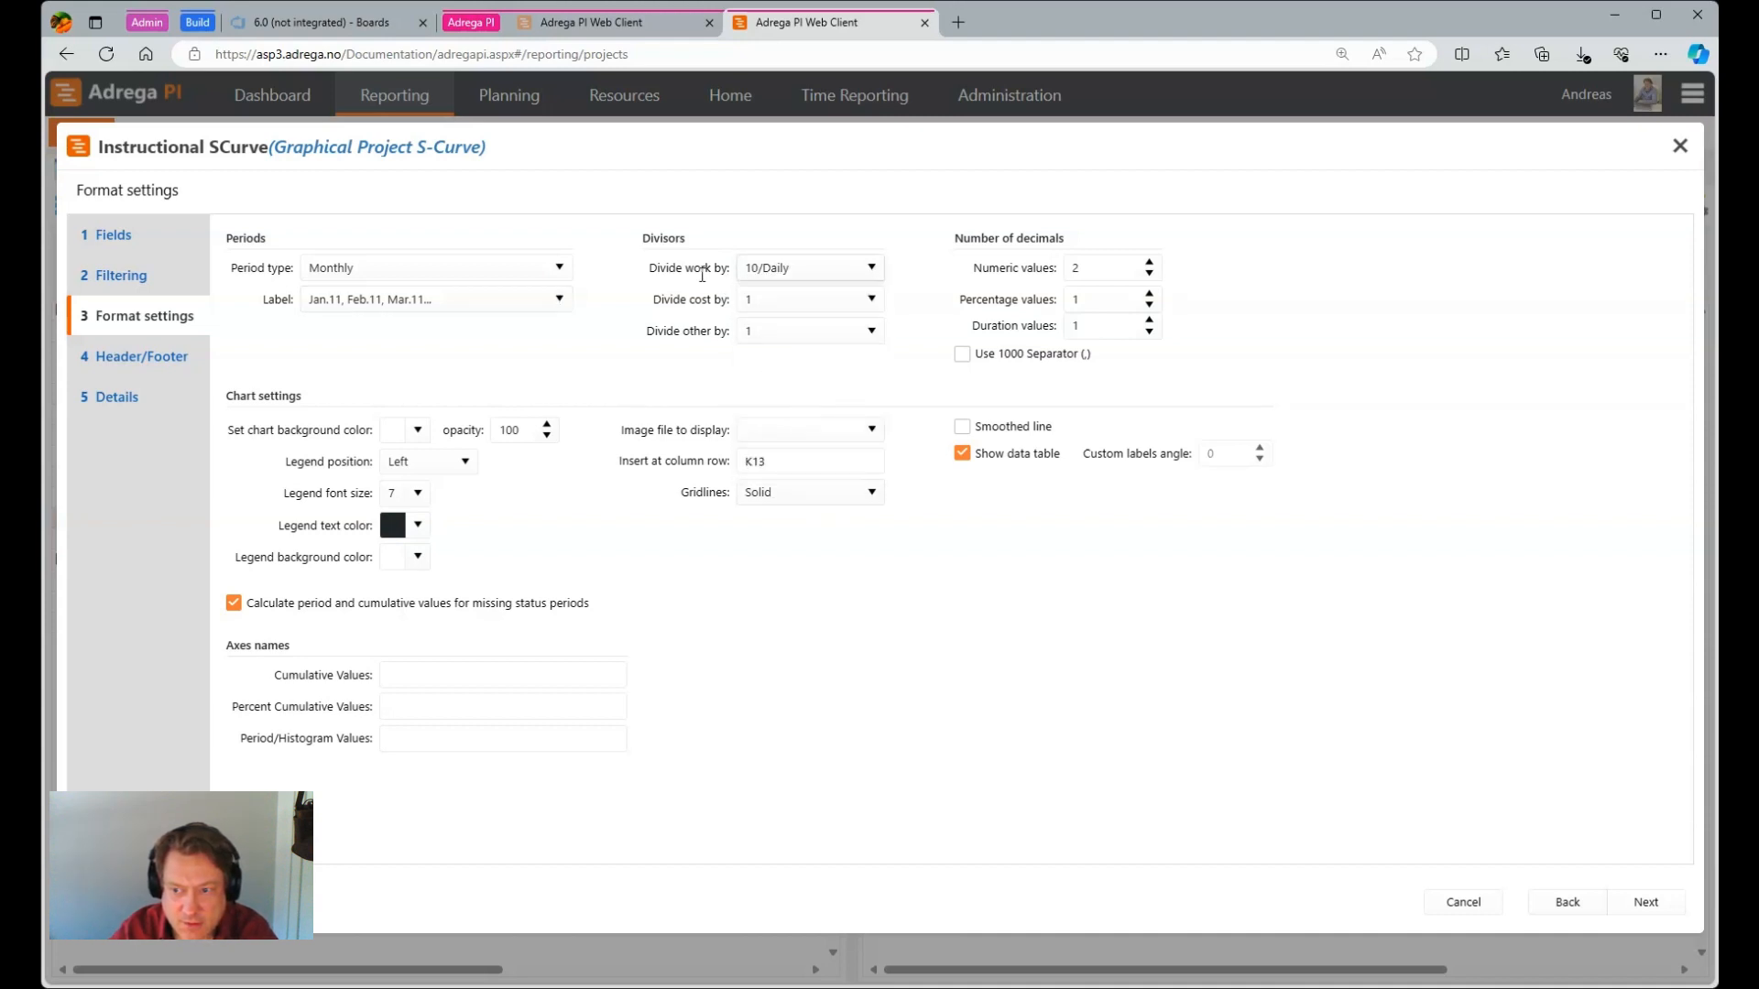
double_click(1153, 274)
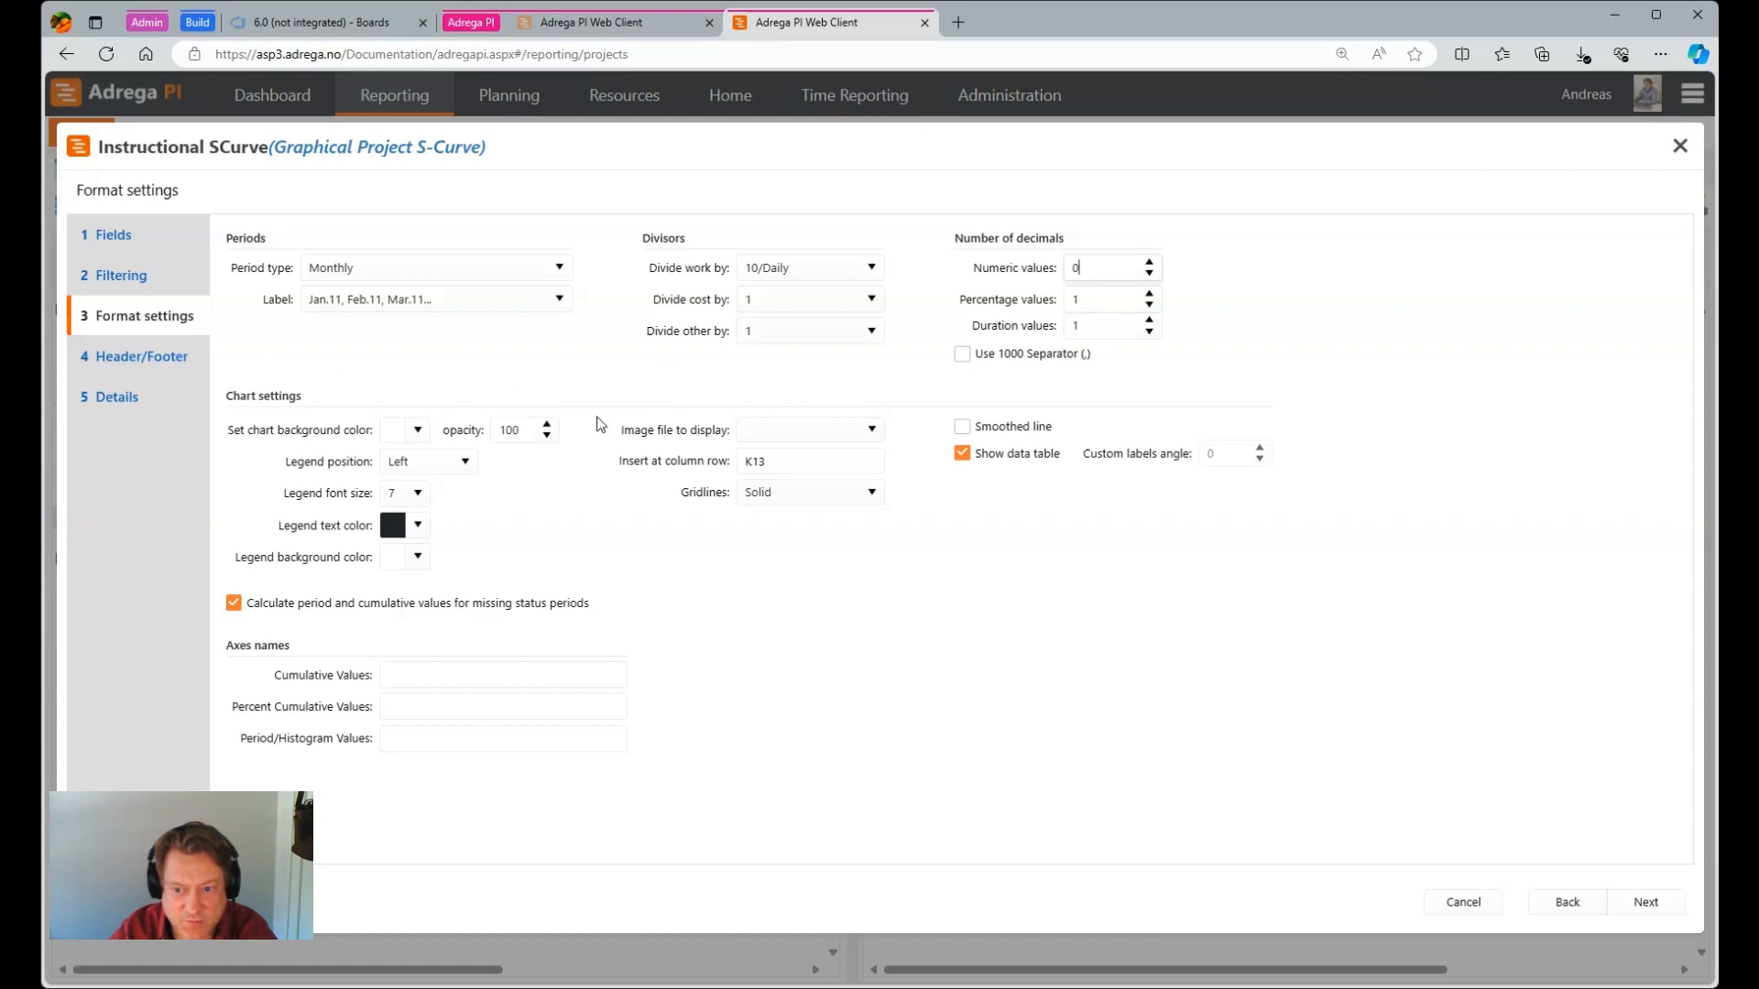
- Display the Adrega PI logo in the chart at column row K11 and give the chart a pale orange background color
click(873, 430)
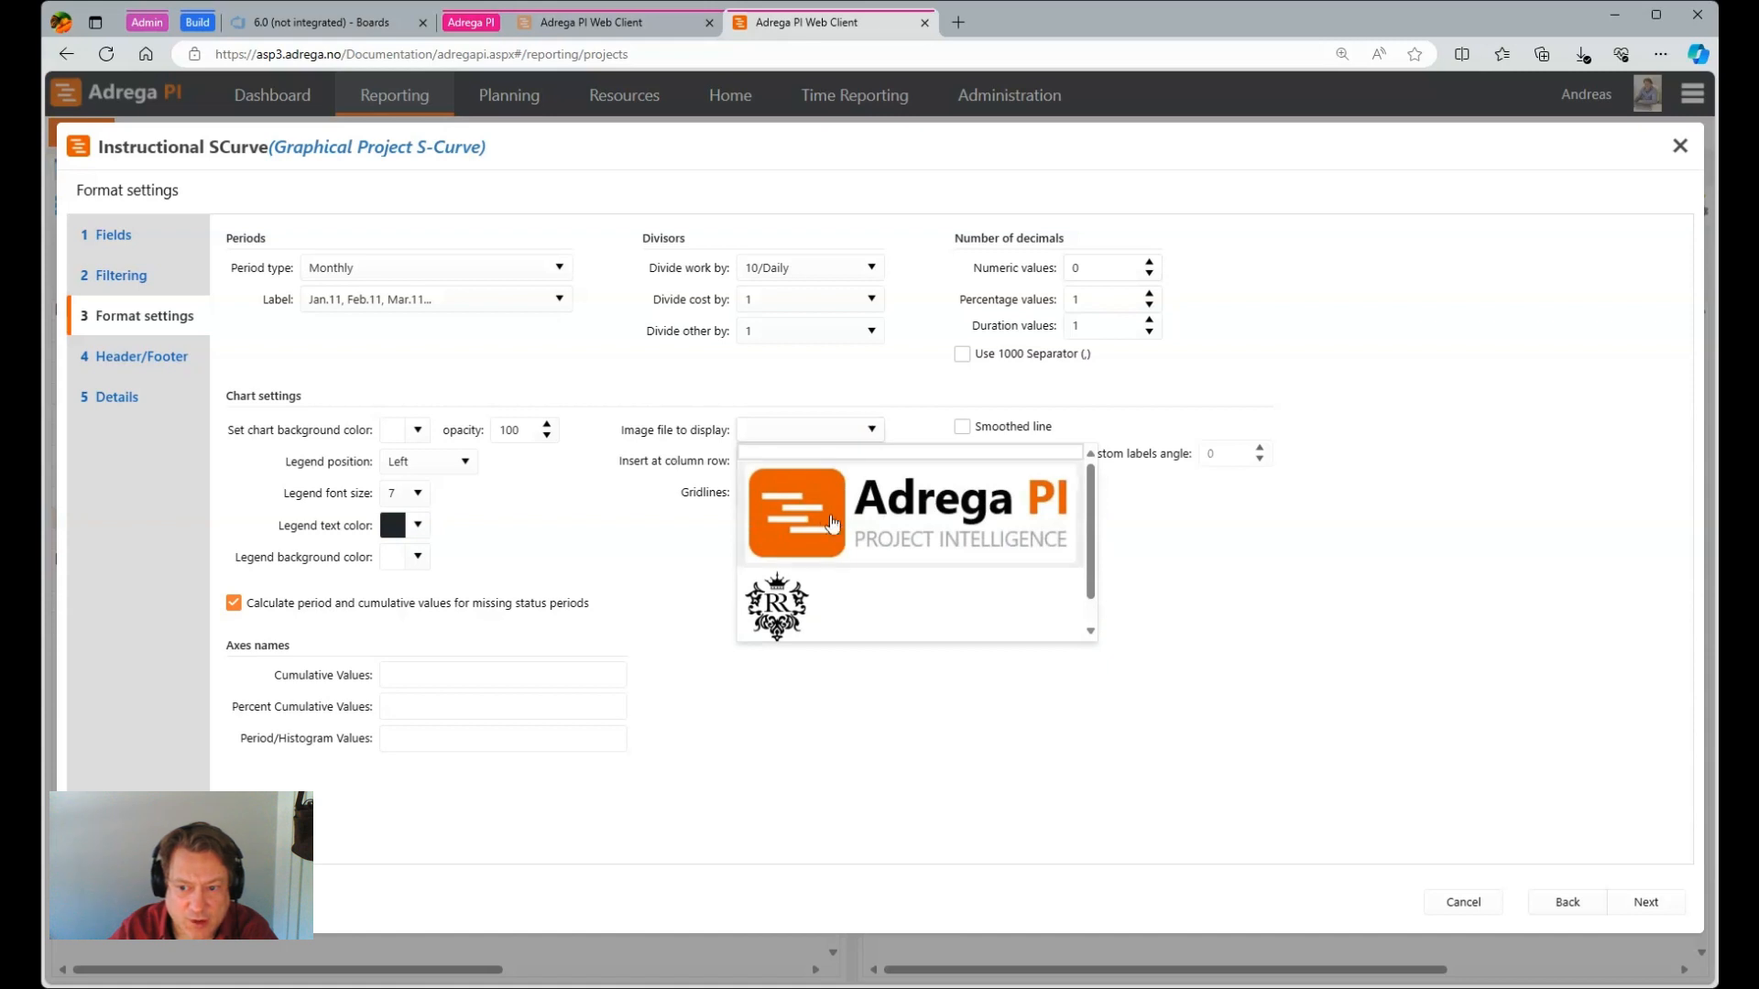
click(1031, 527)
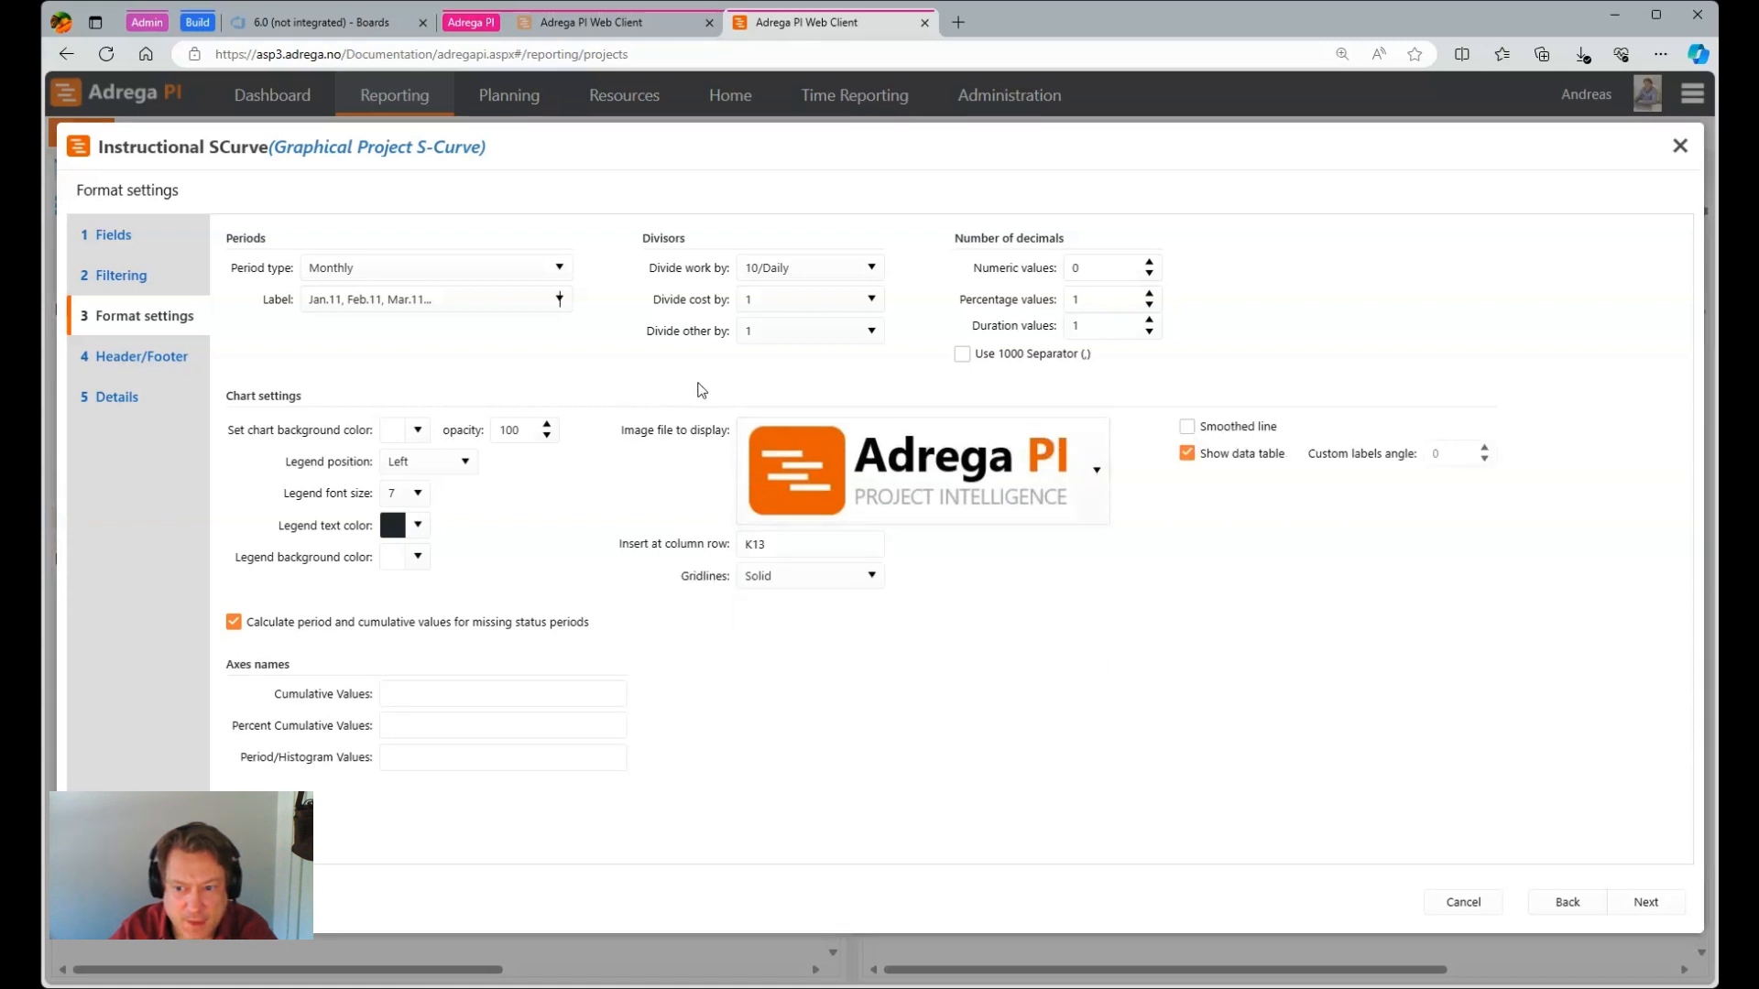
click(788, 546)
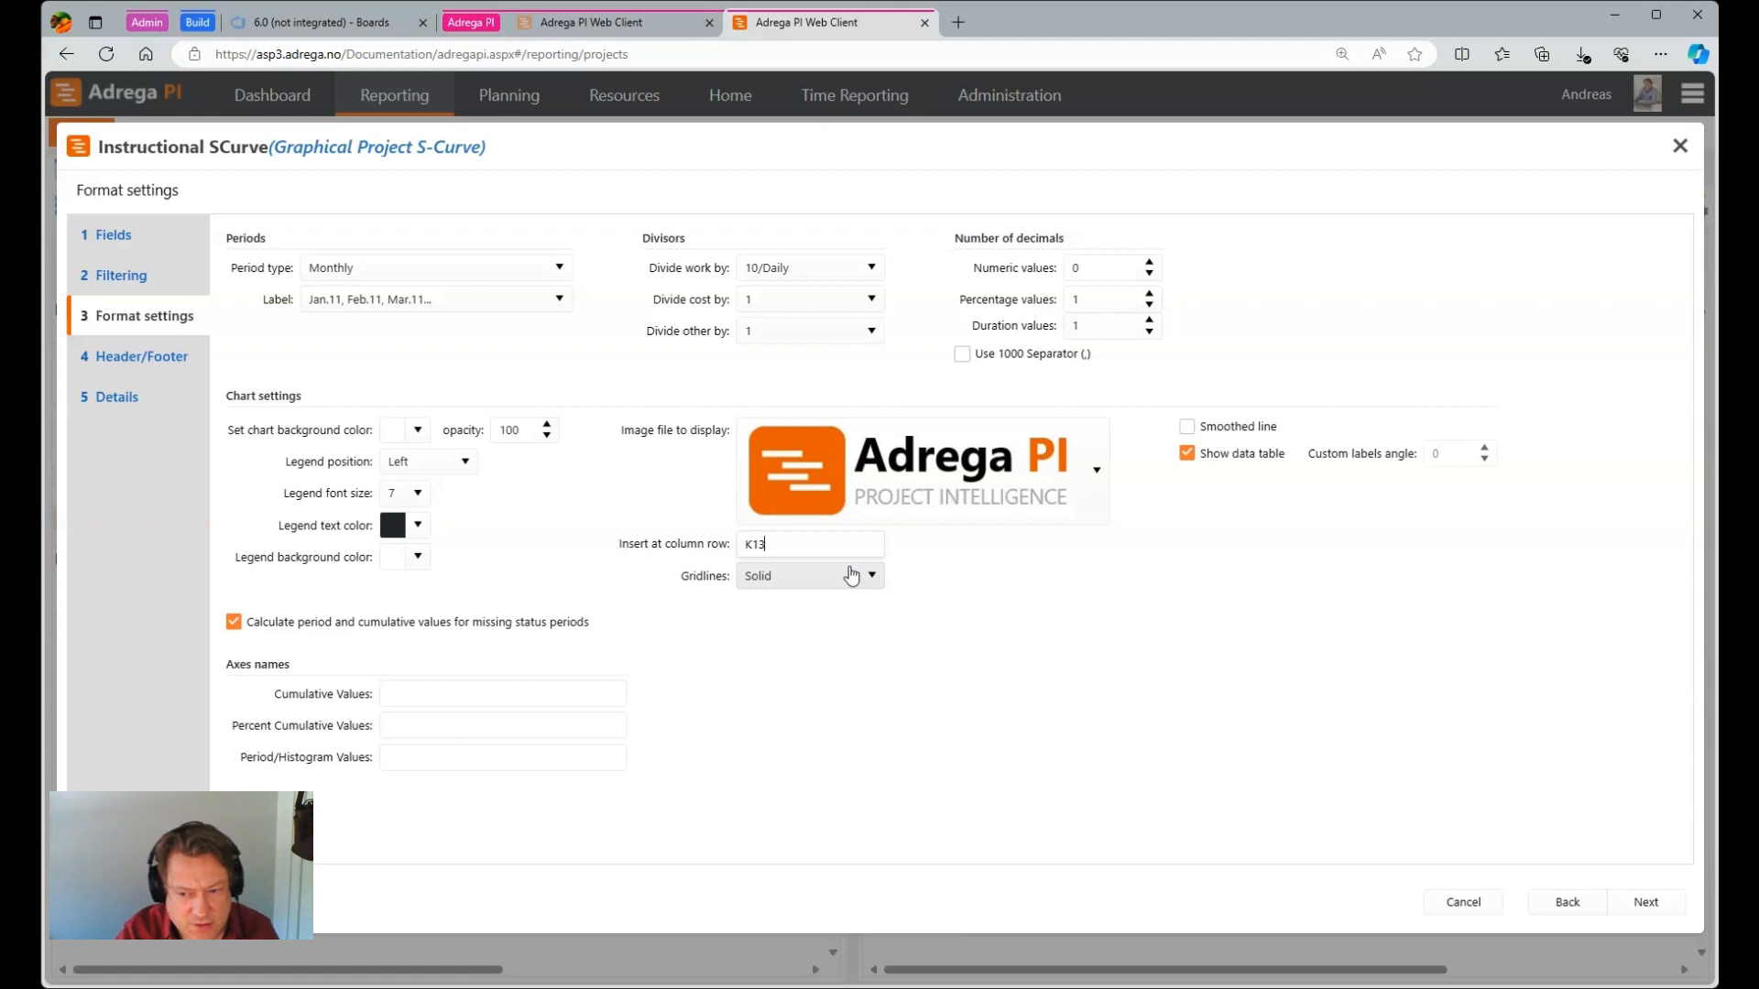
key(BackSpace)
text(1)
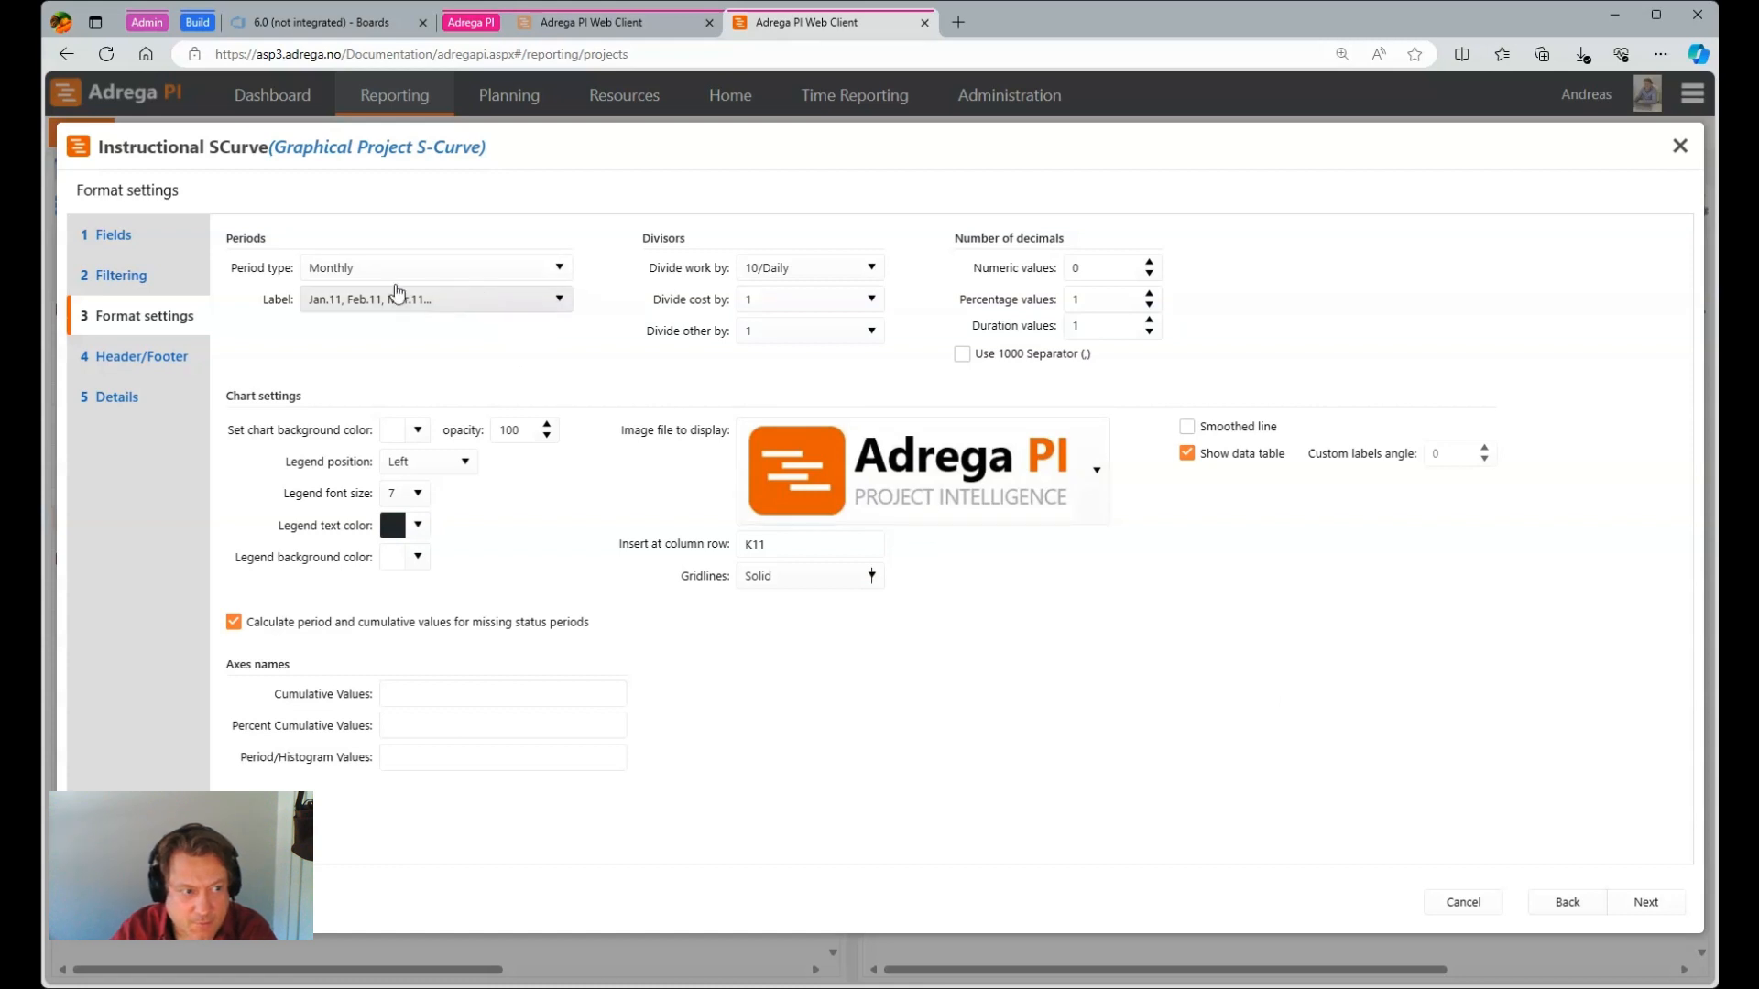
click(418, 432)
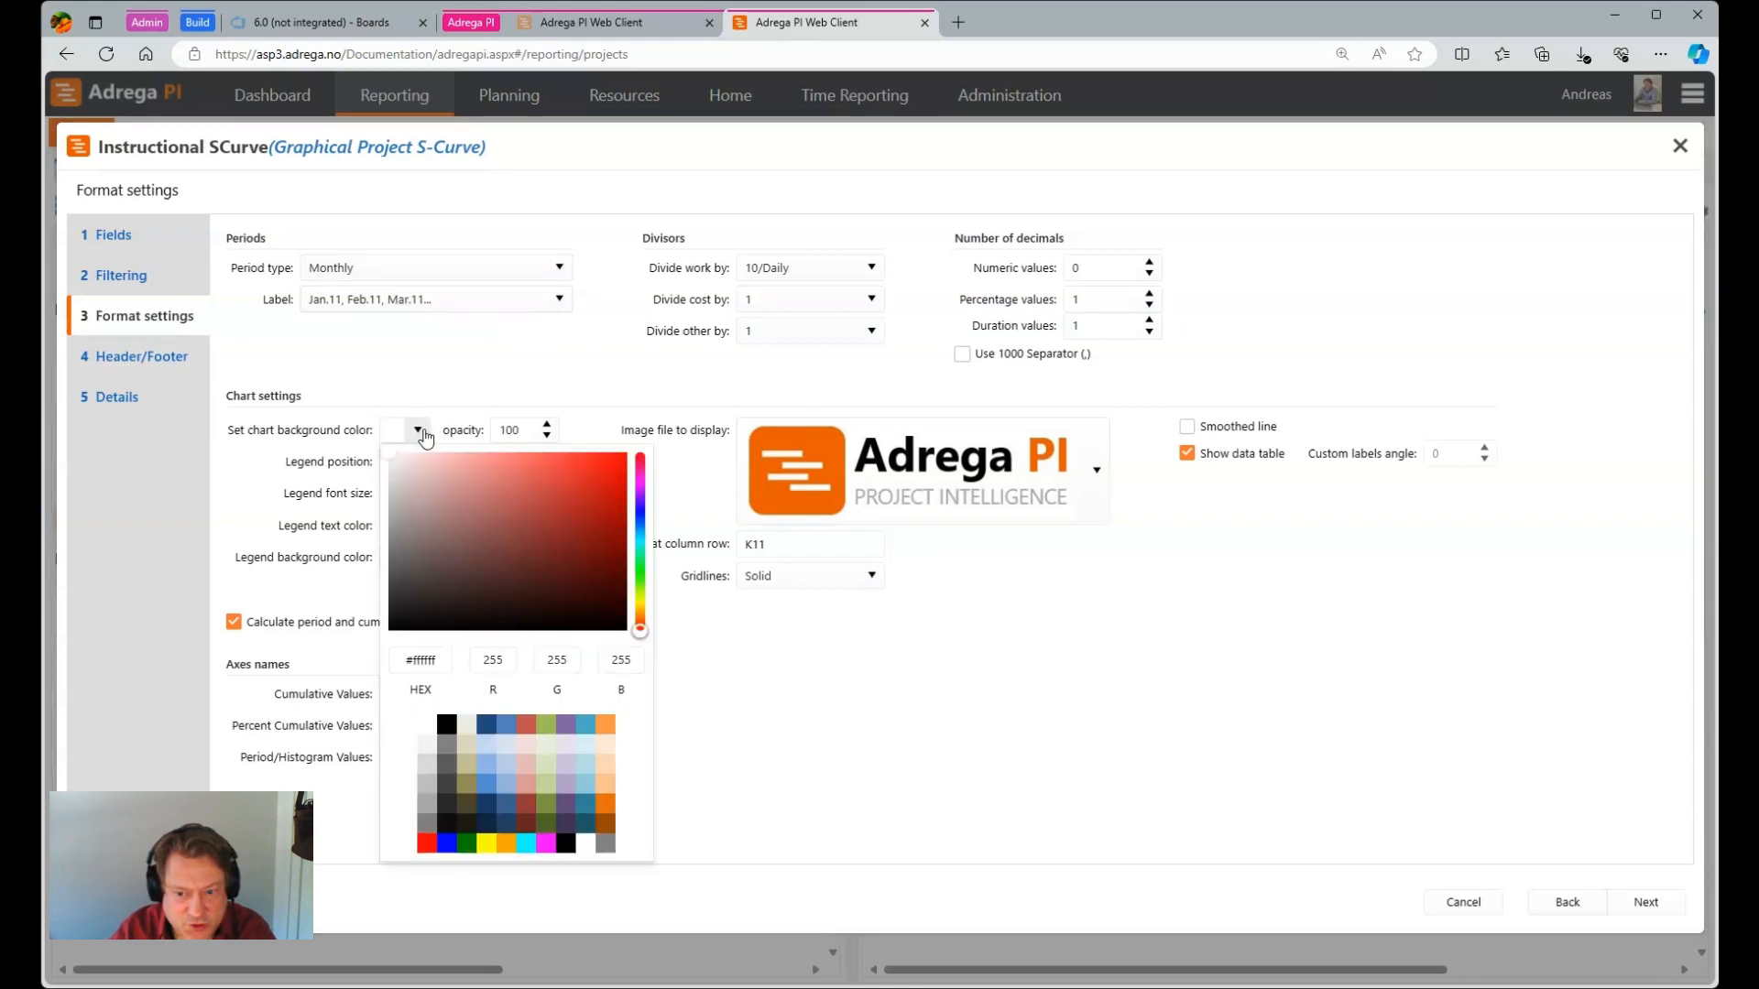
click(605, 750)
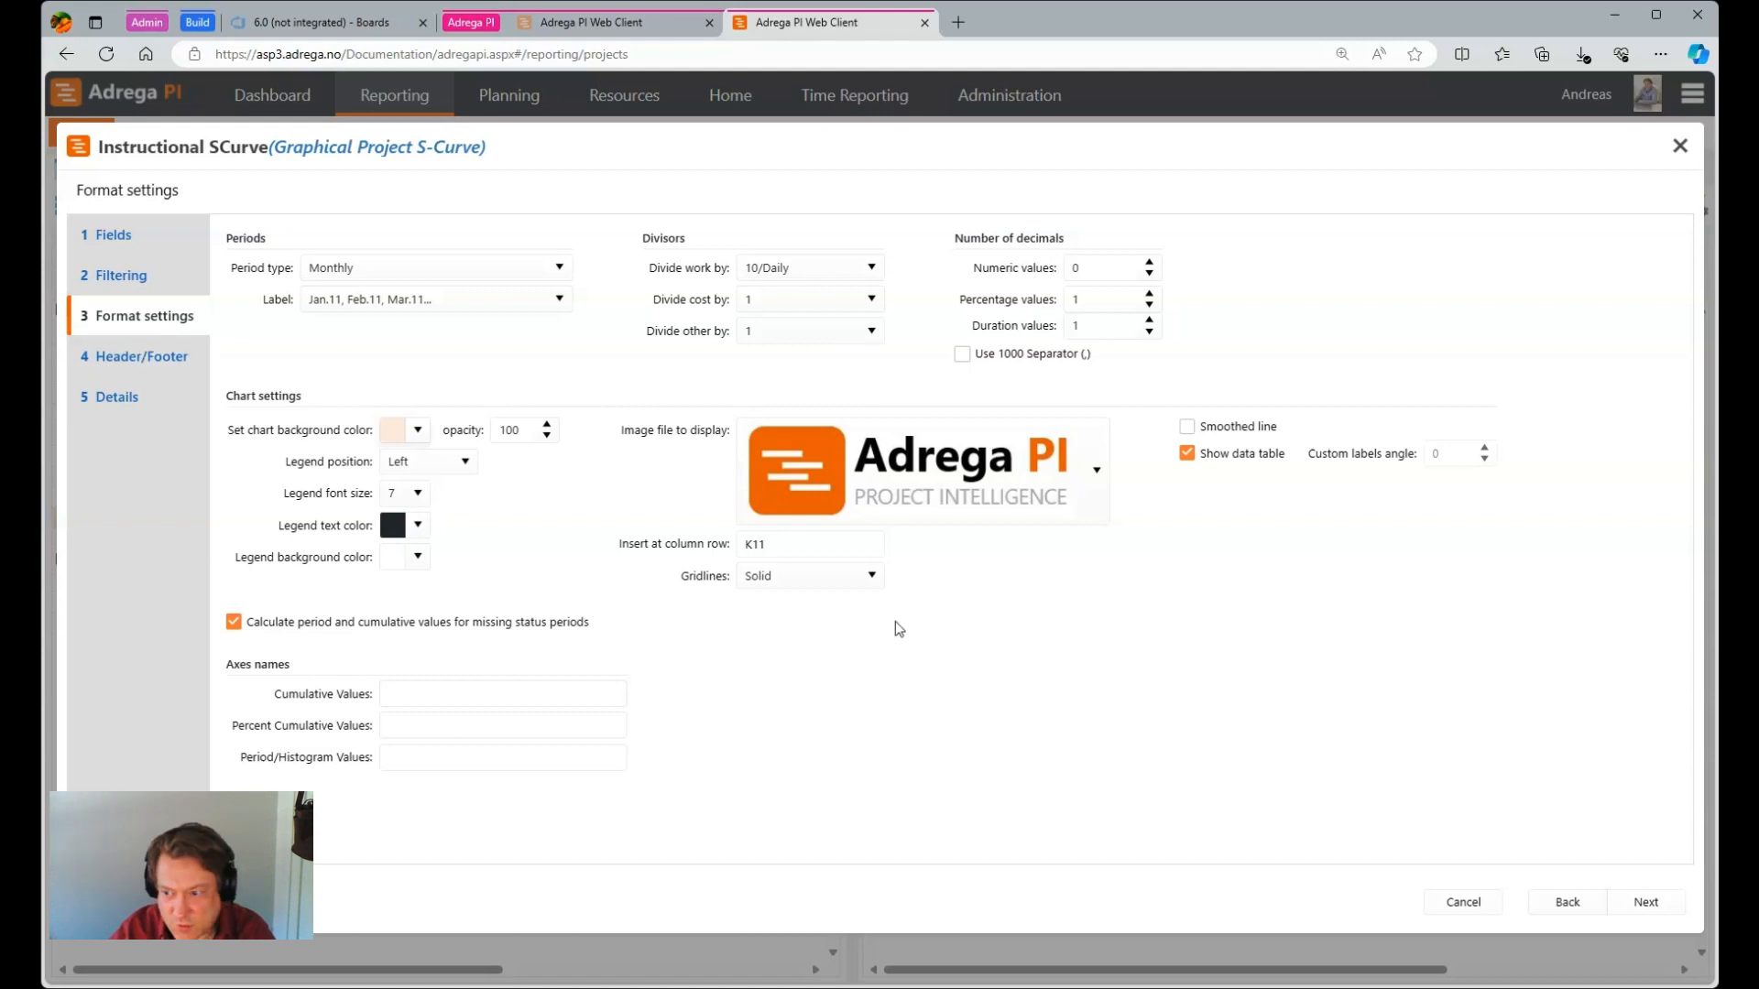
- Set the first line of the report's right header to the Manager Name field
click(1647, 902)
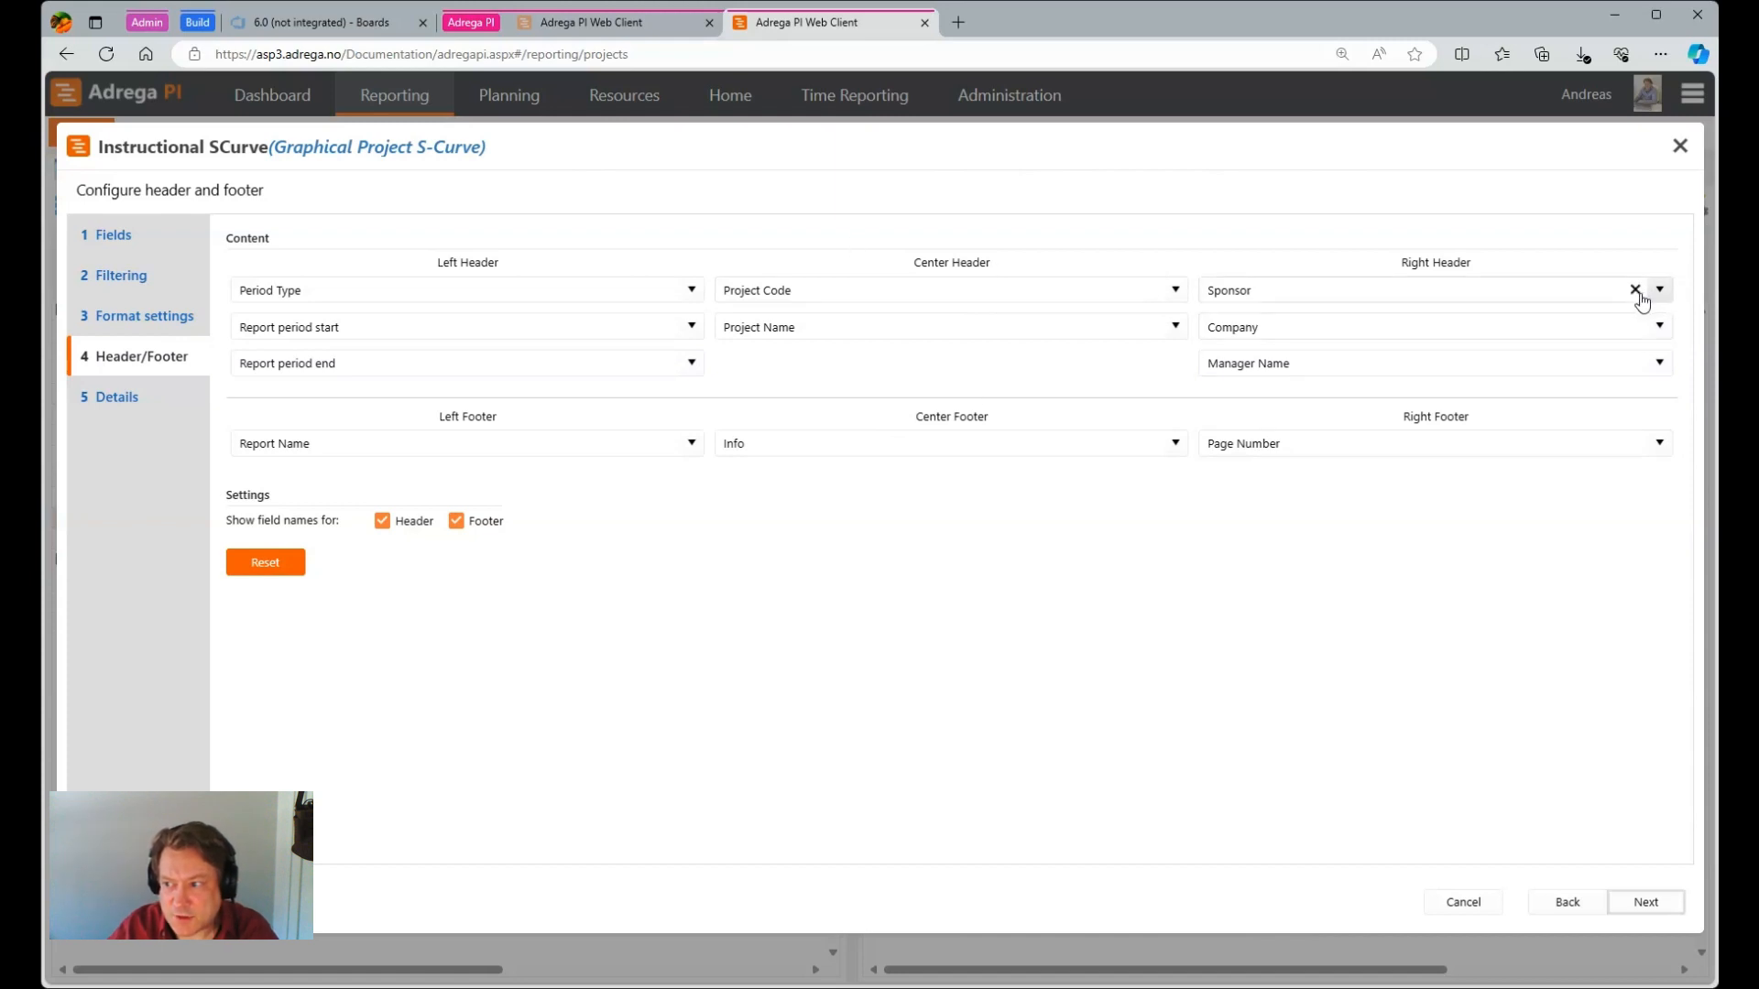
click(1658, 291)
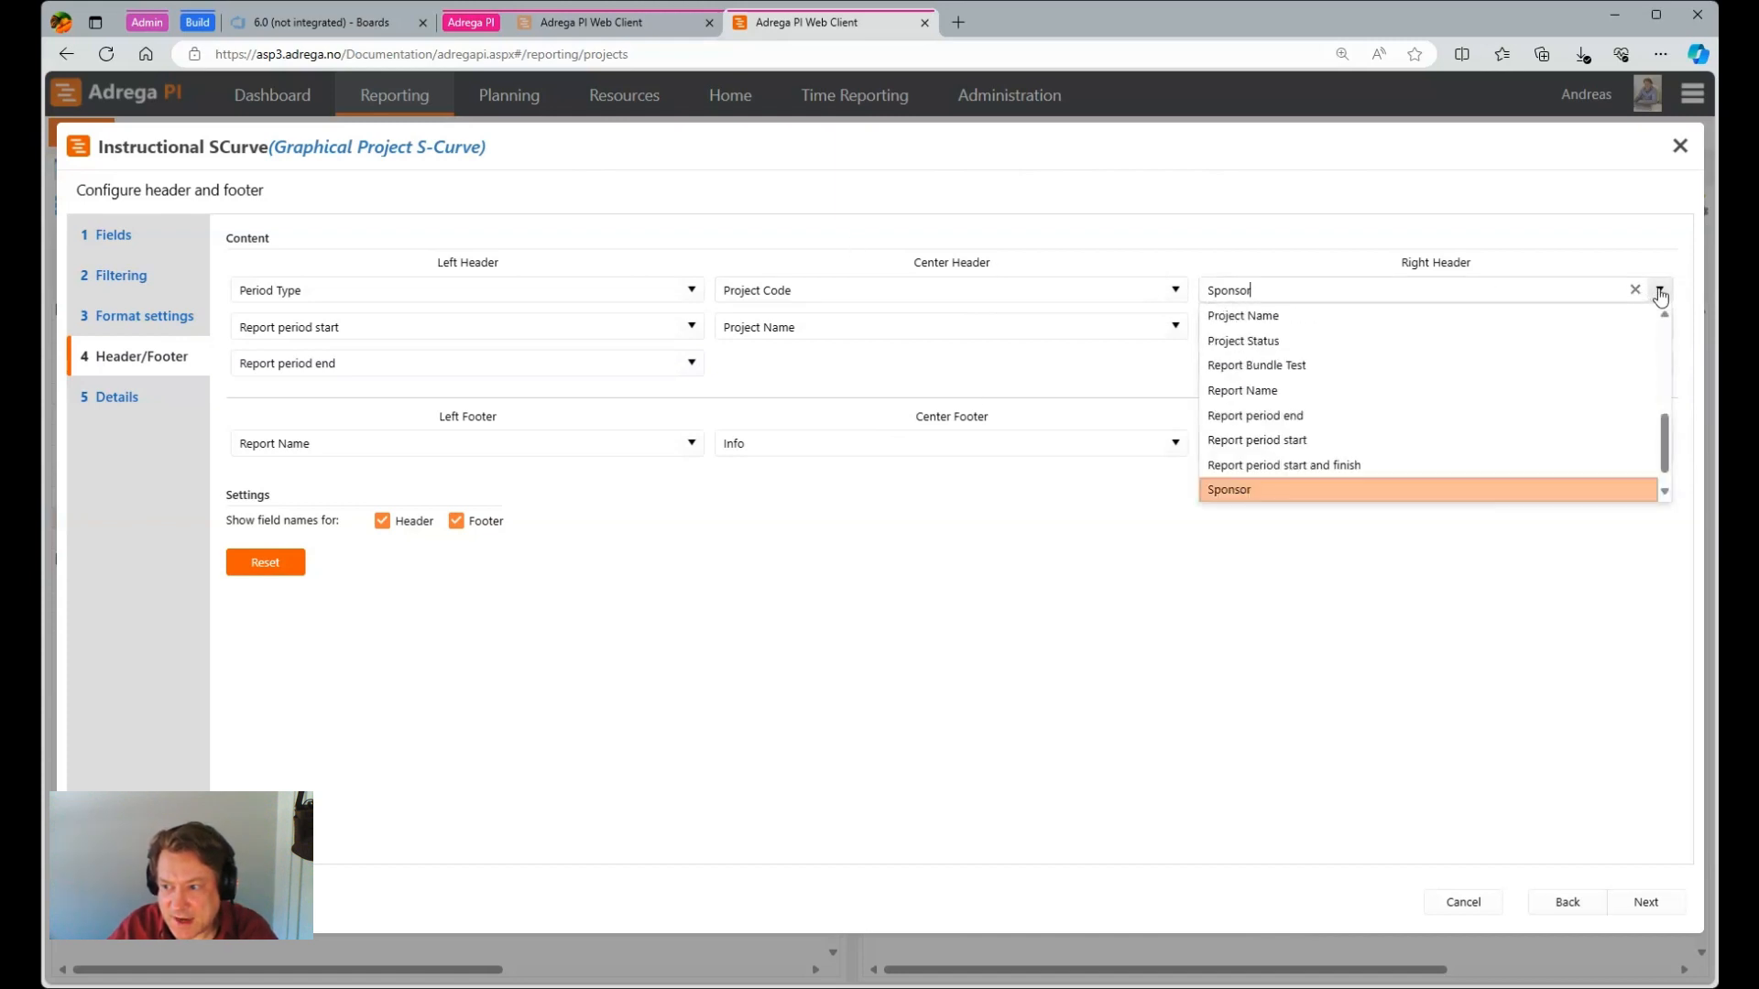
drag(1271, 289, 1159, 300)
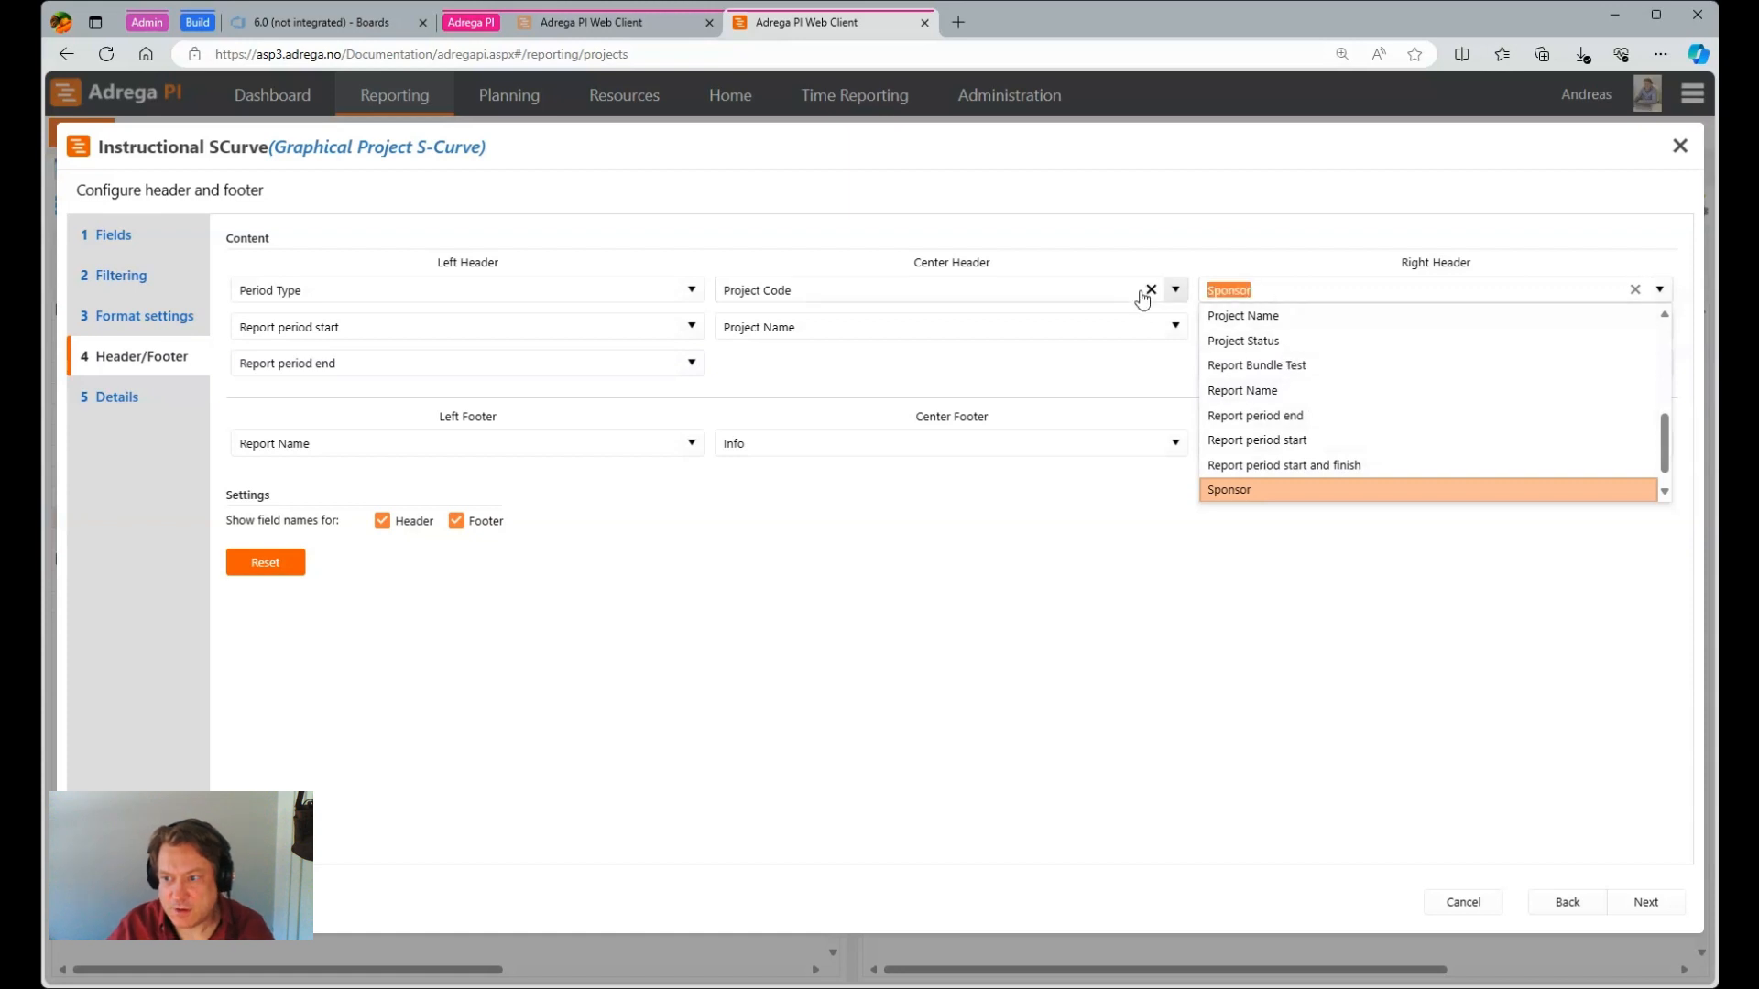
text(manag)
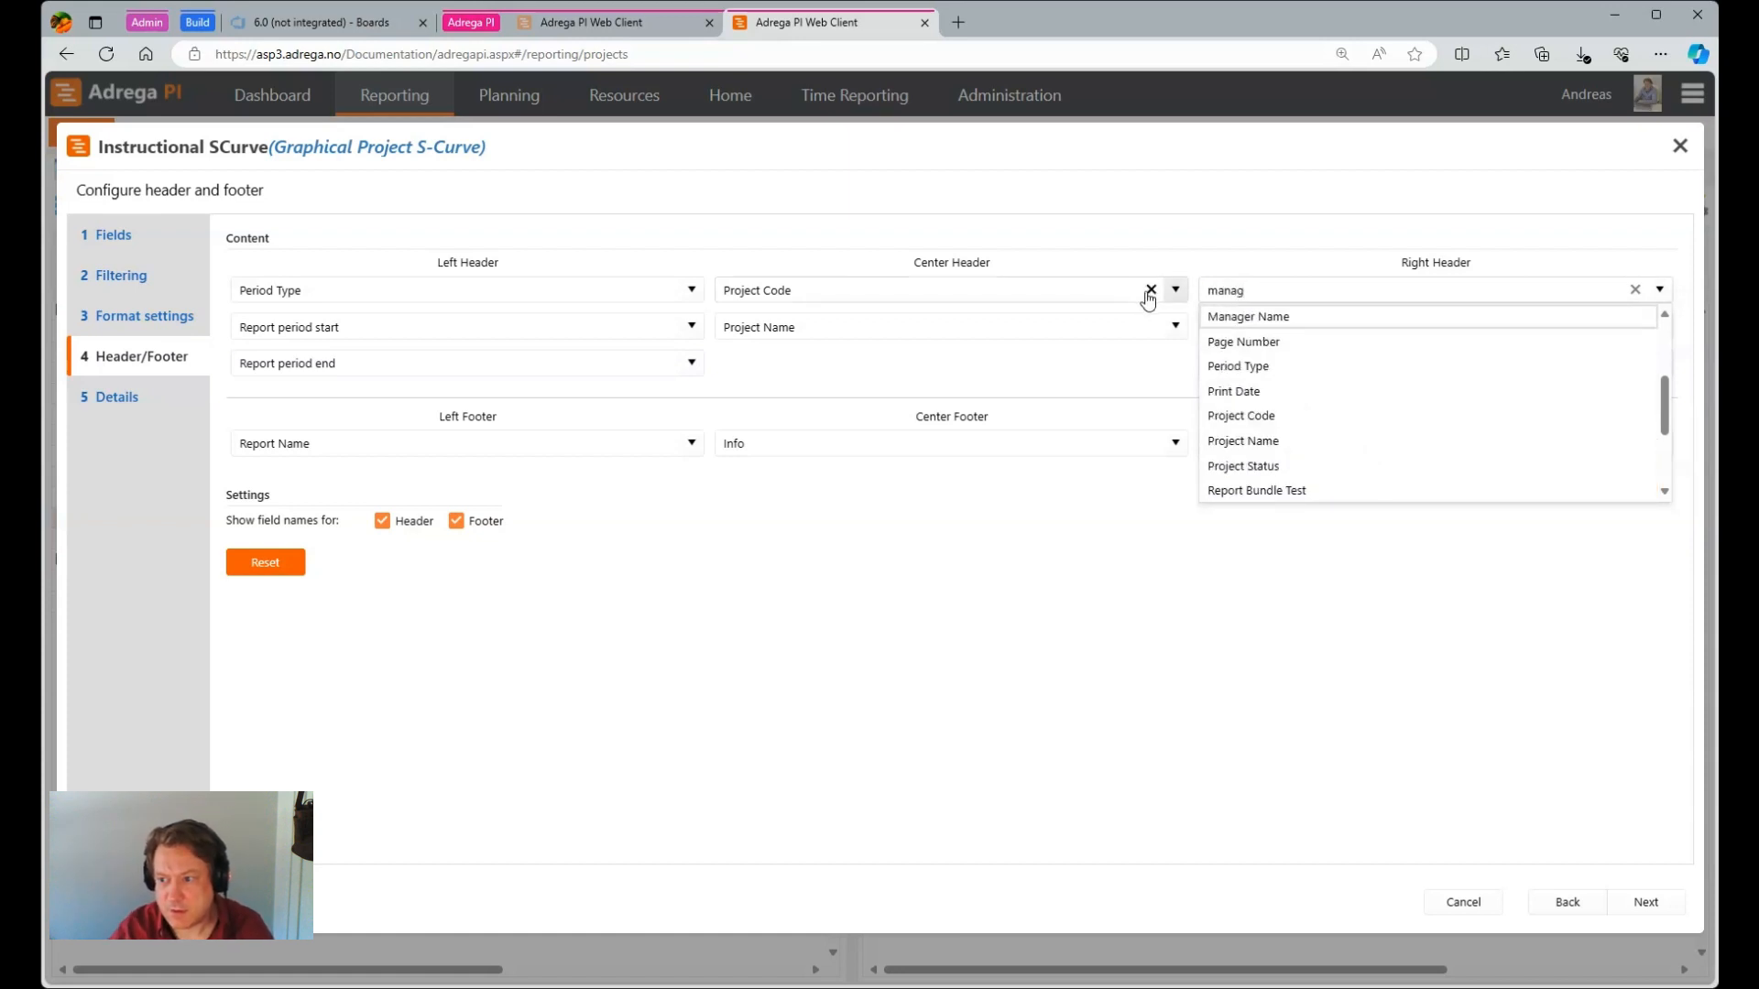
click(1226, 316)
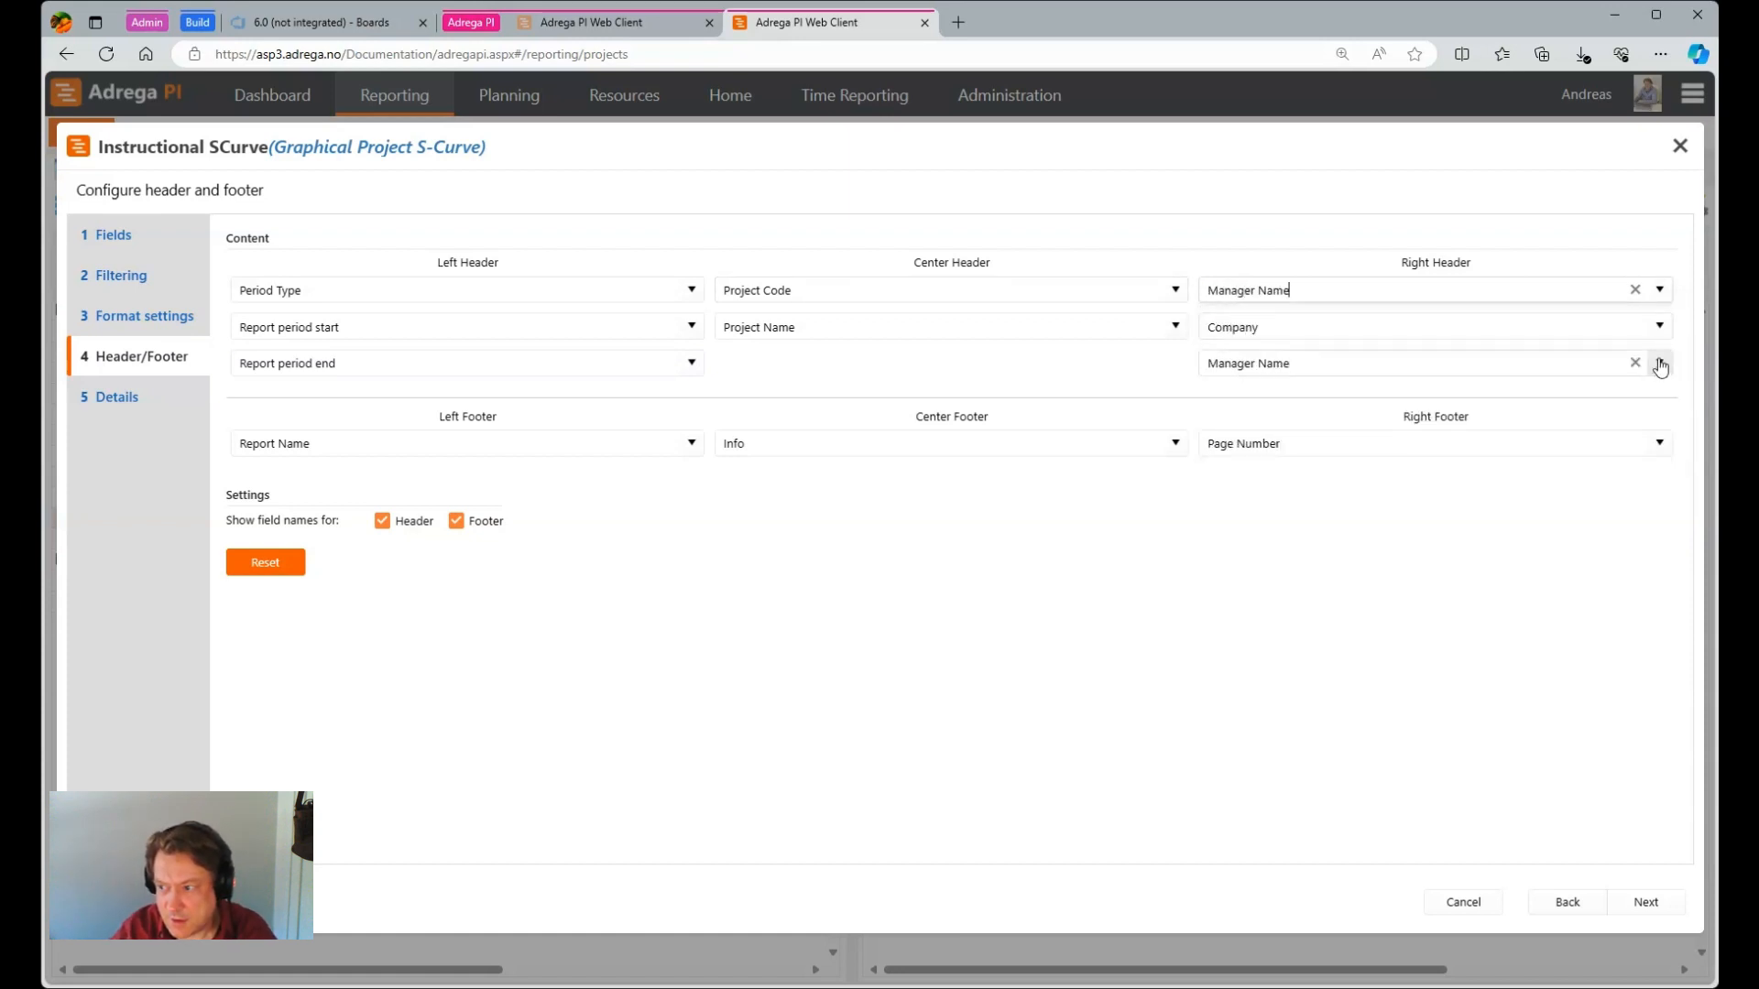
- Set the second line of the right header to Image, using the Adrega PI logo
click(1660, 327)
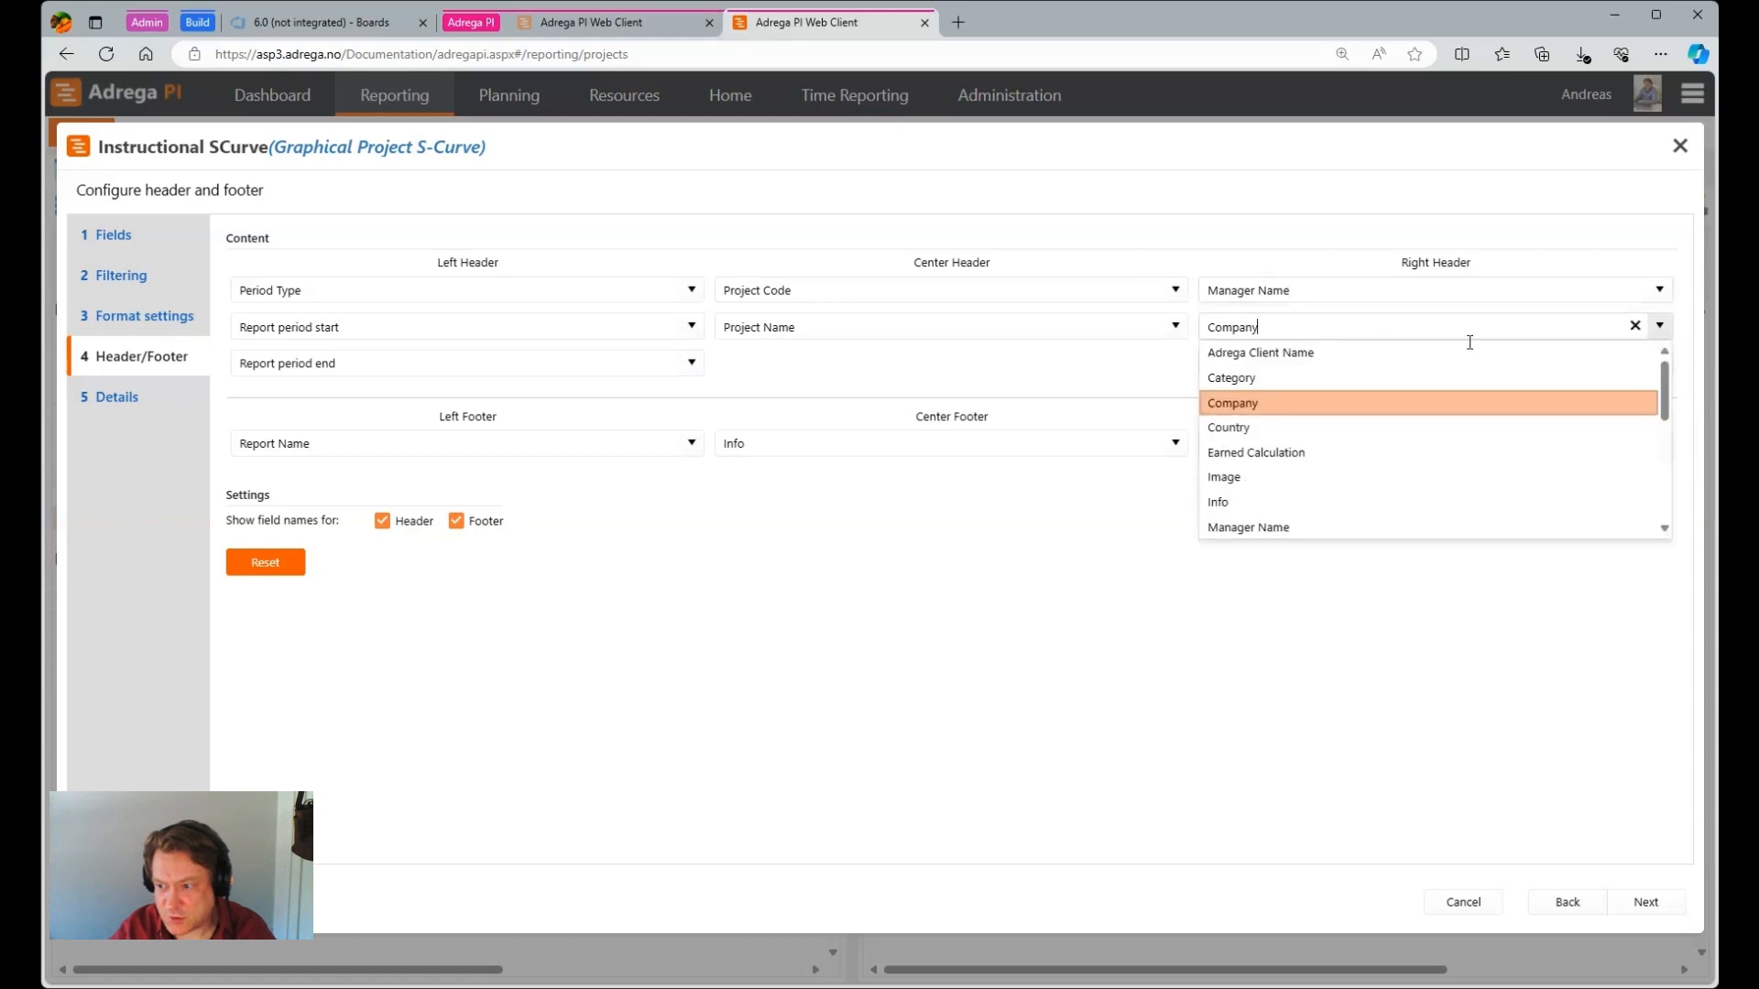
click(1232, 477)
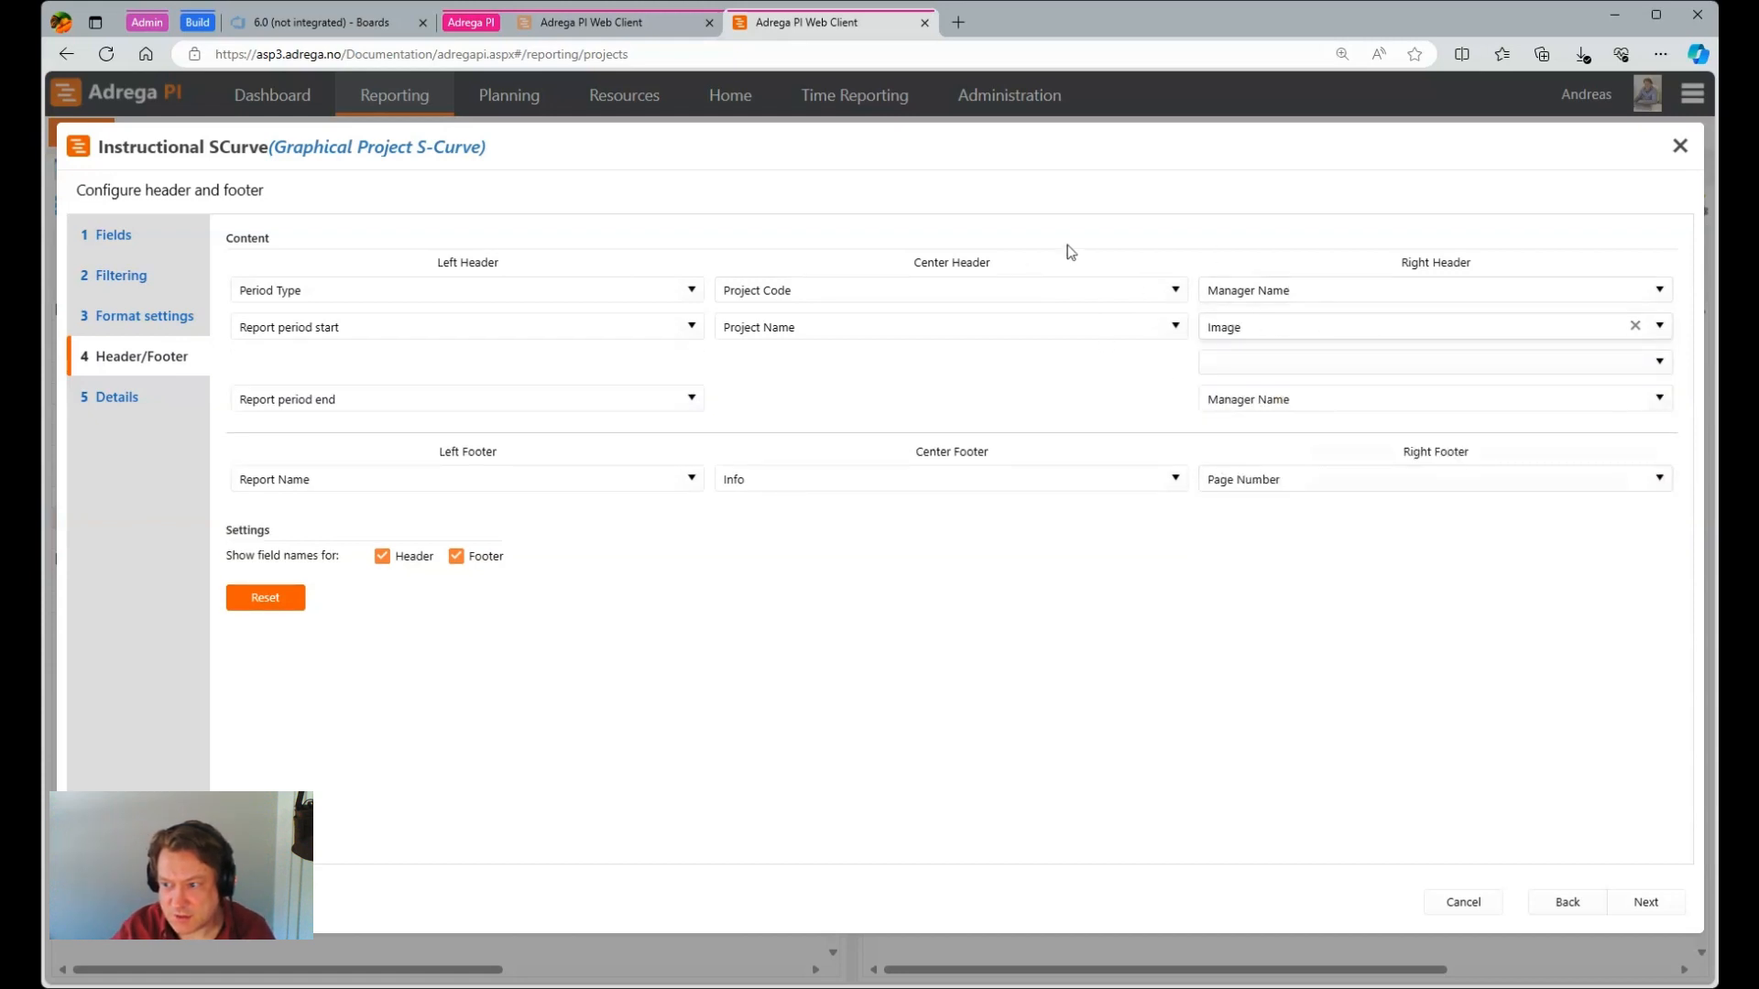
click(1660, 363)
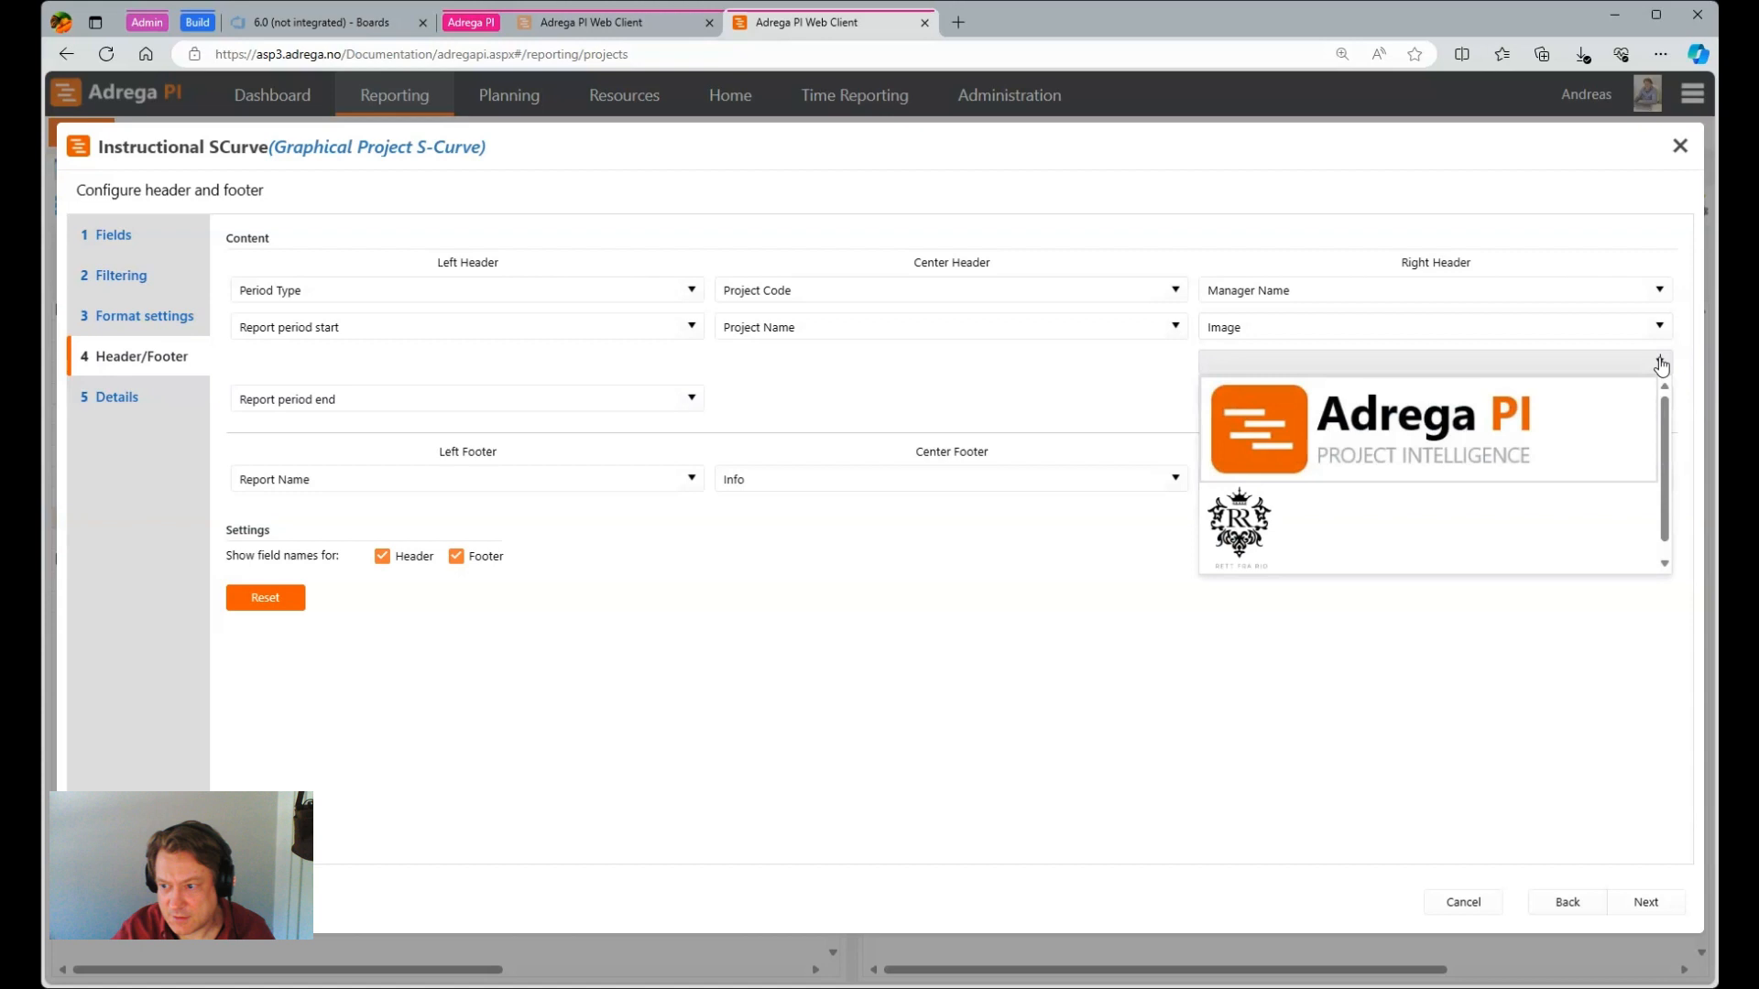
click(1312, 421)
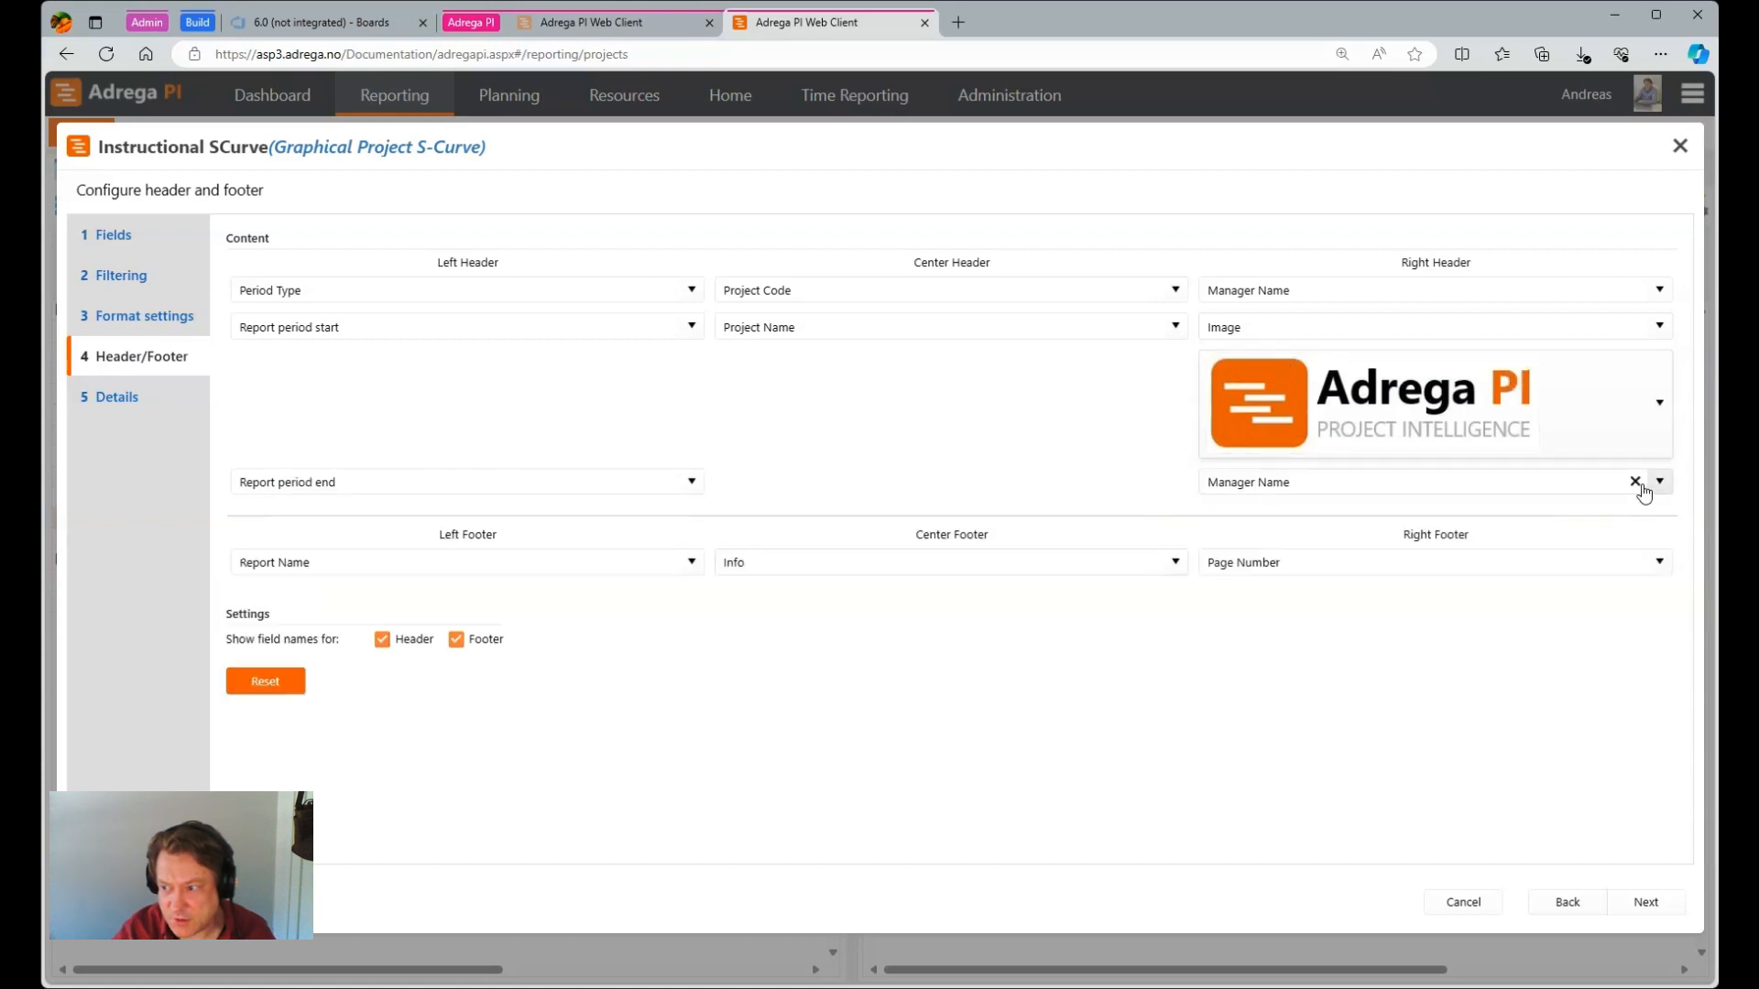
- Clear the right header's third line and the center header's second line, and proceed to the report details
click(1636, 483)
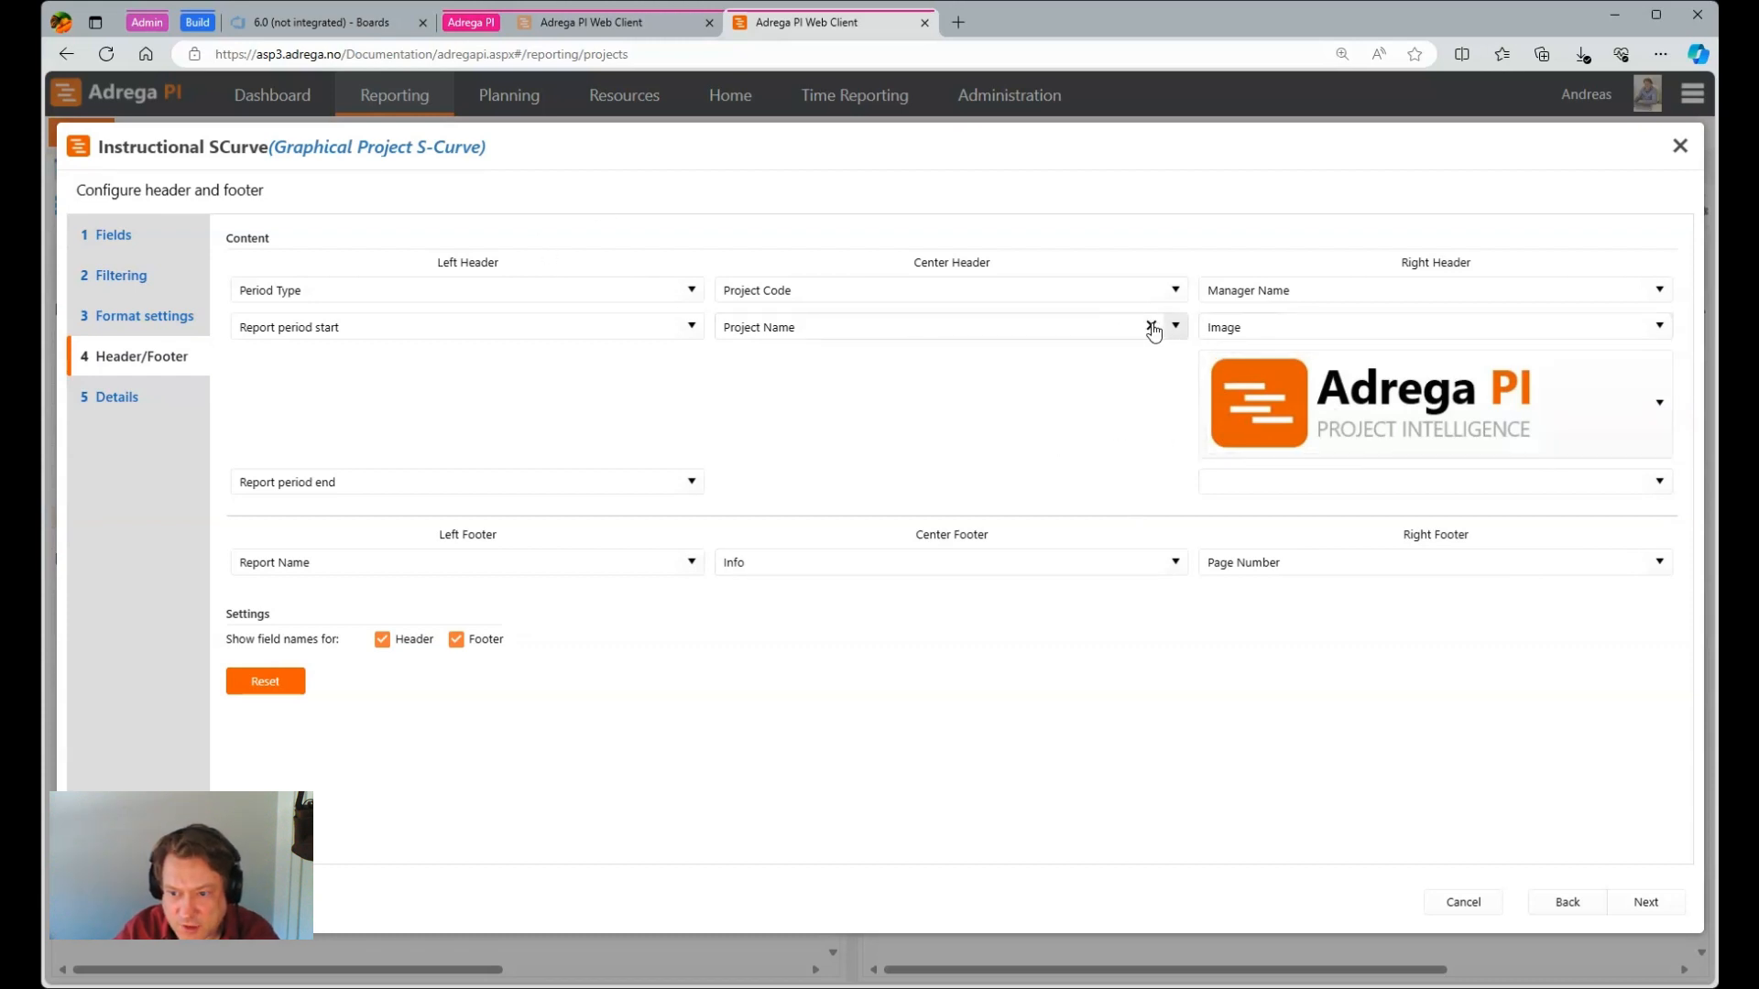
click(1151, 327)
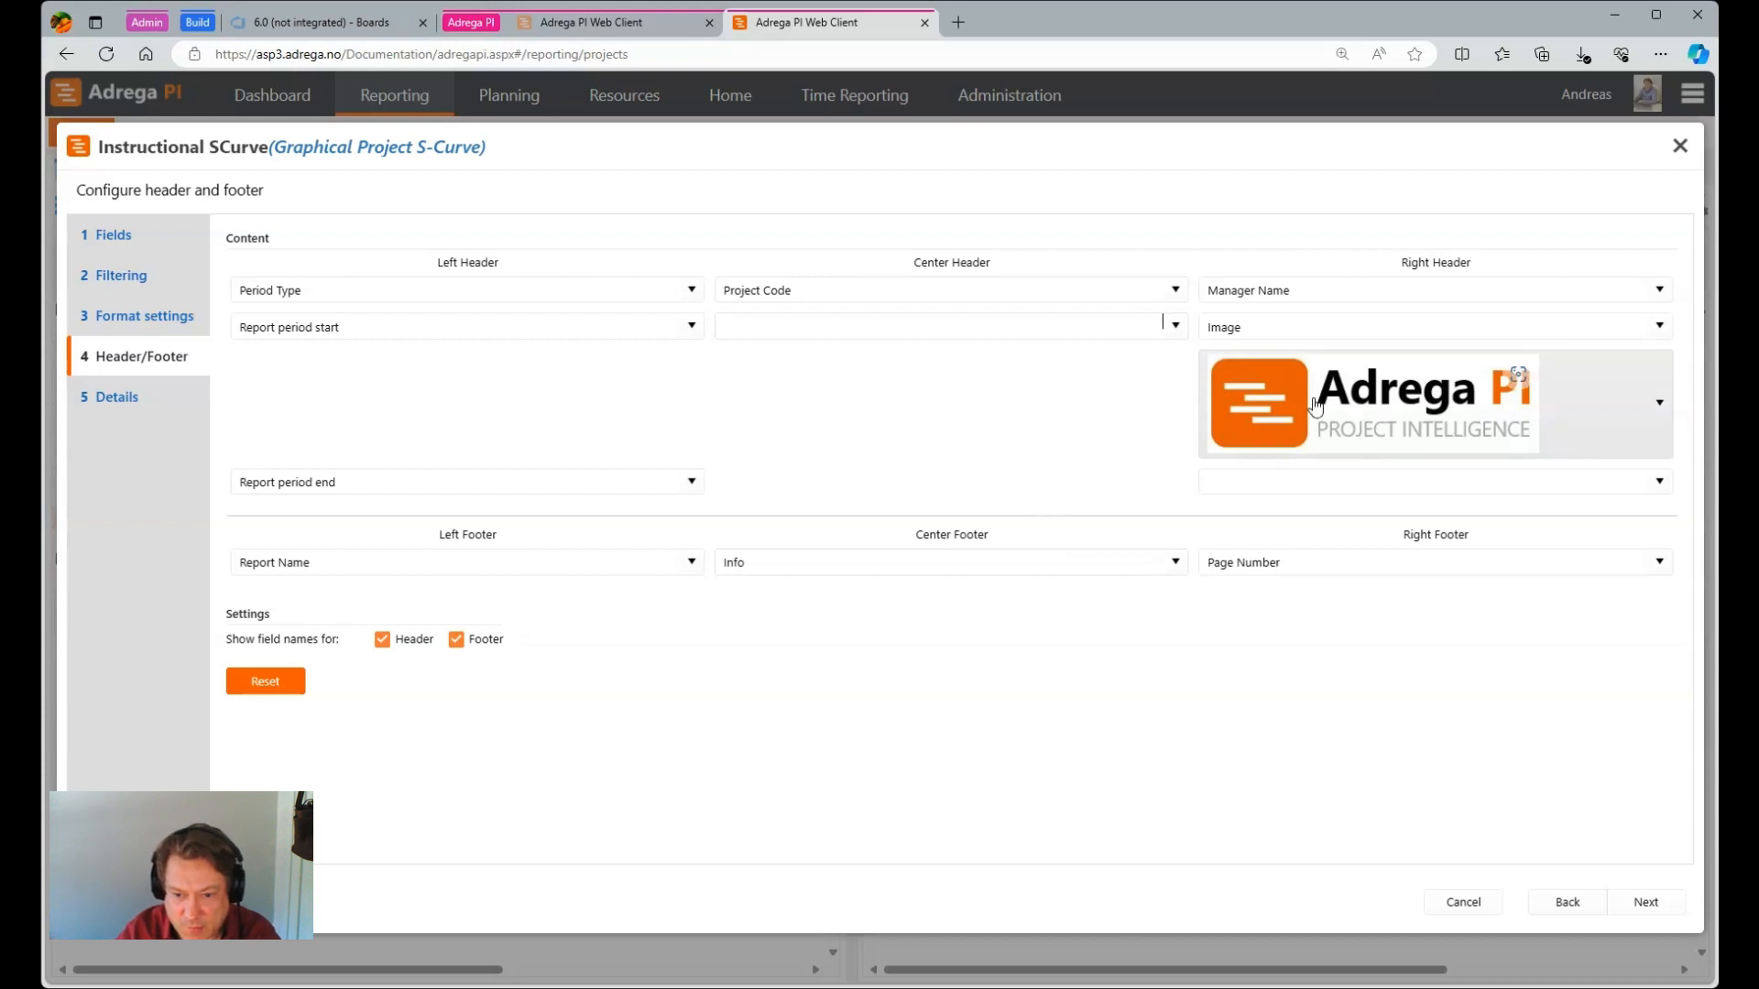
click(1646, 903)
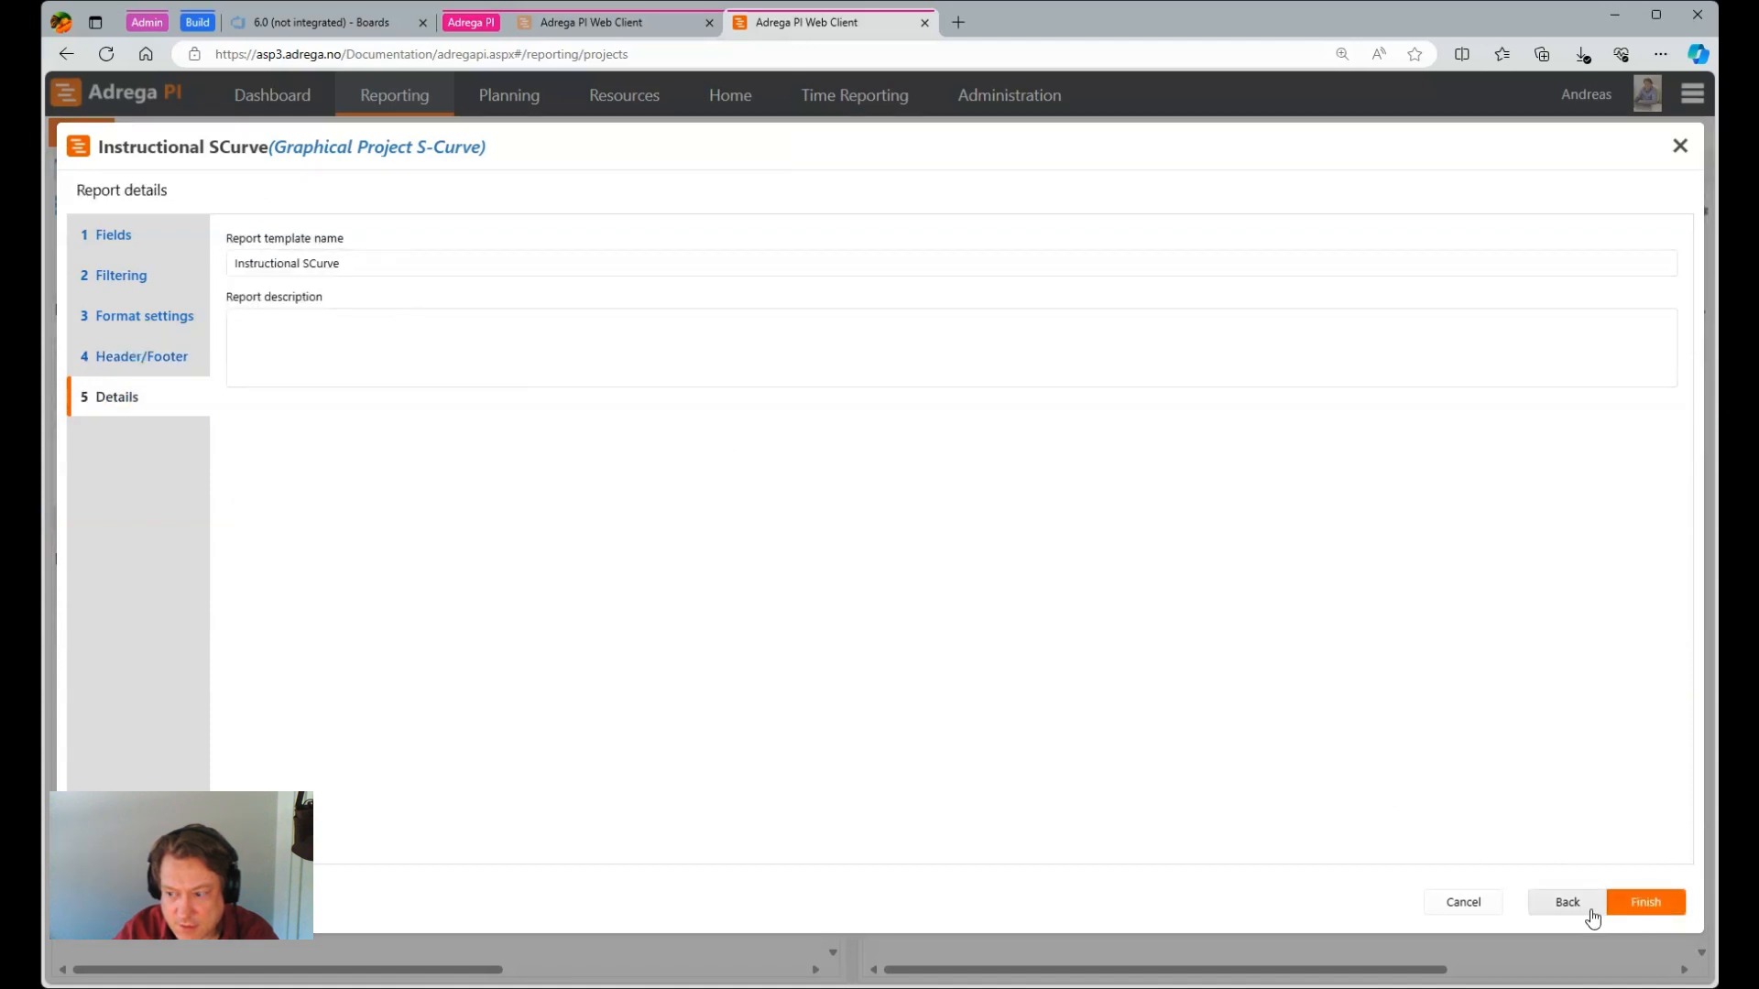
- Finish editing the Instructional SCurve template and run its report for the selected Melrose project
click(1661, 903)
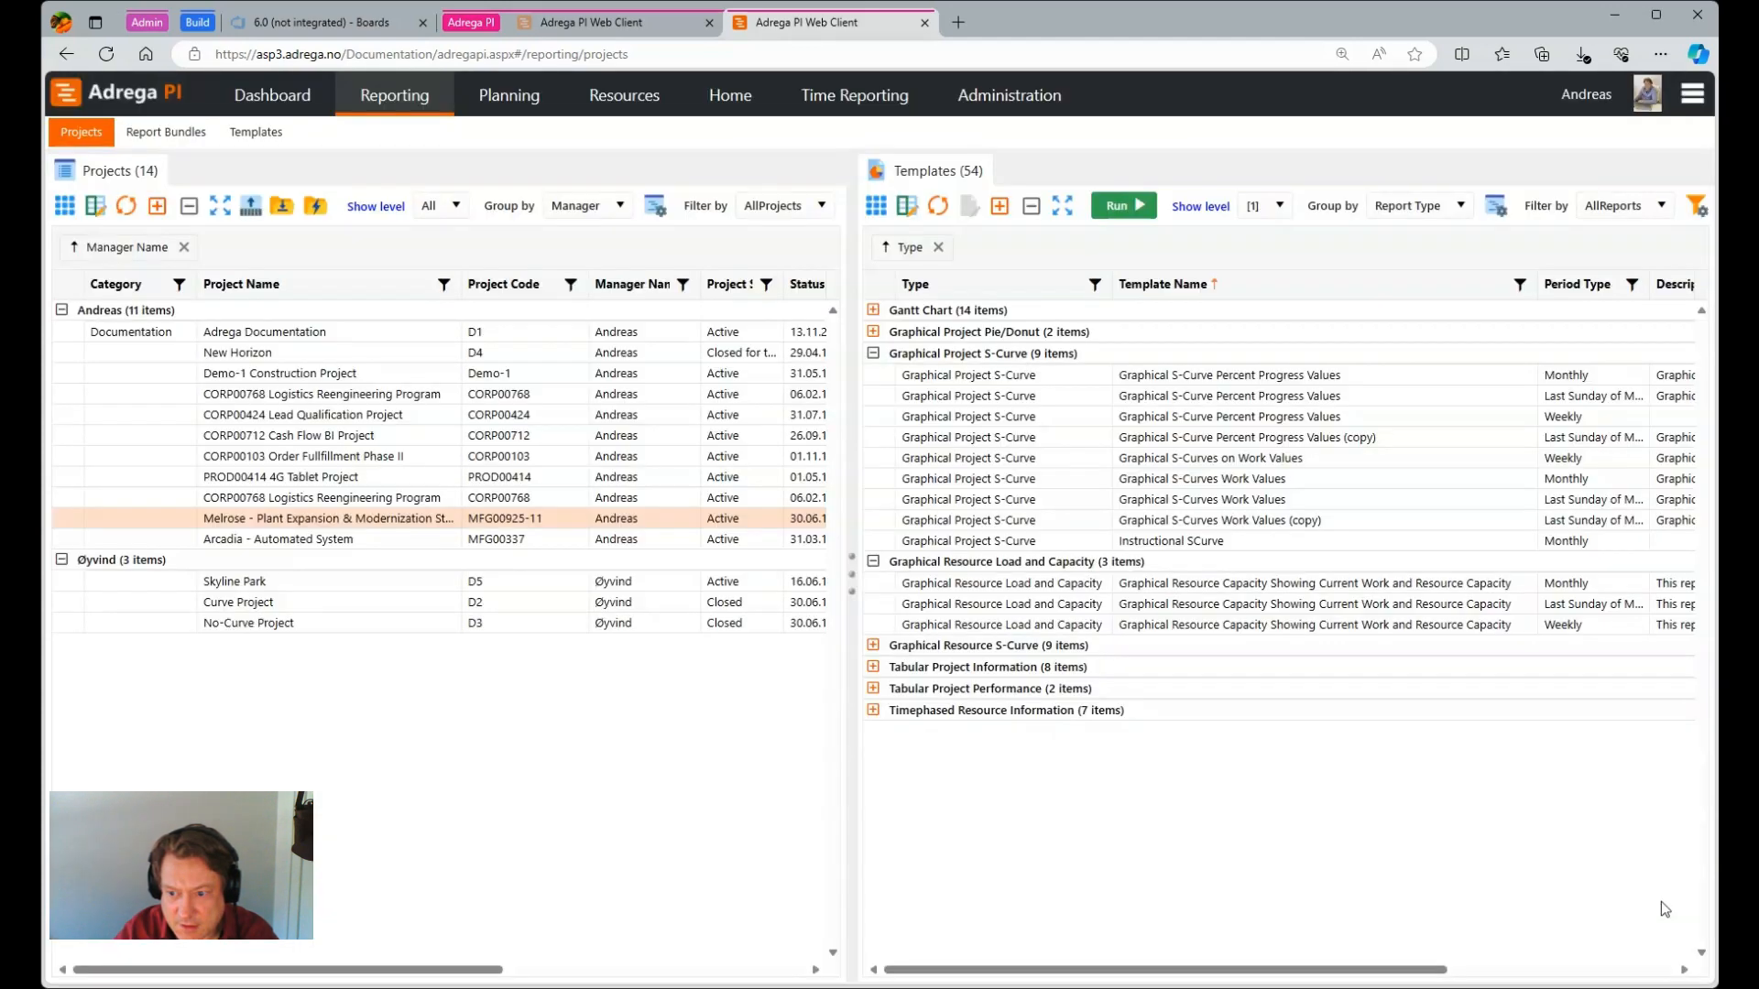
click(1173, 544)
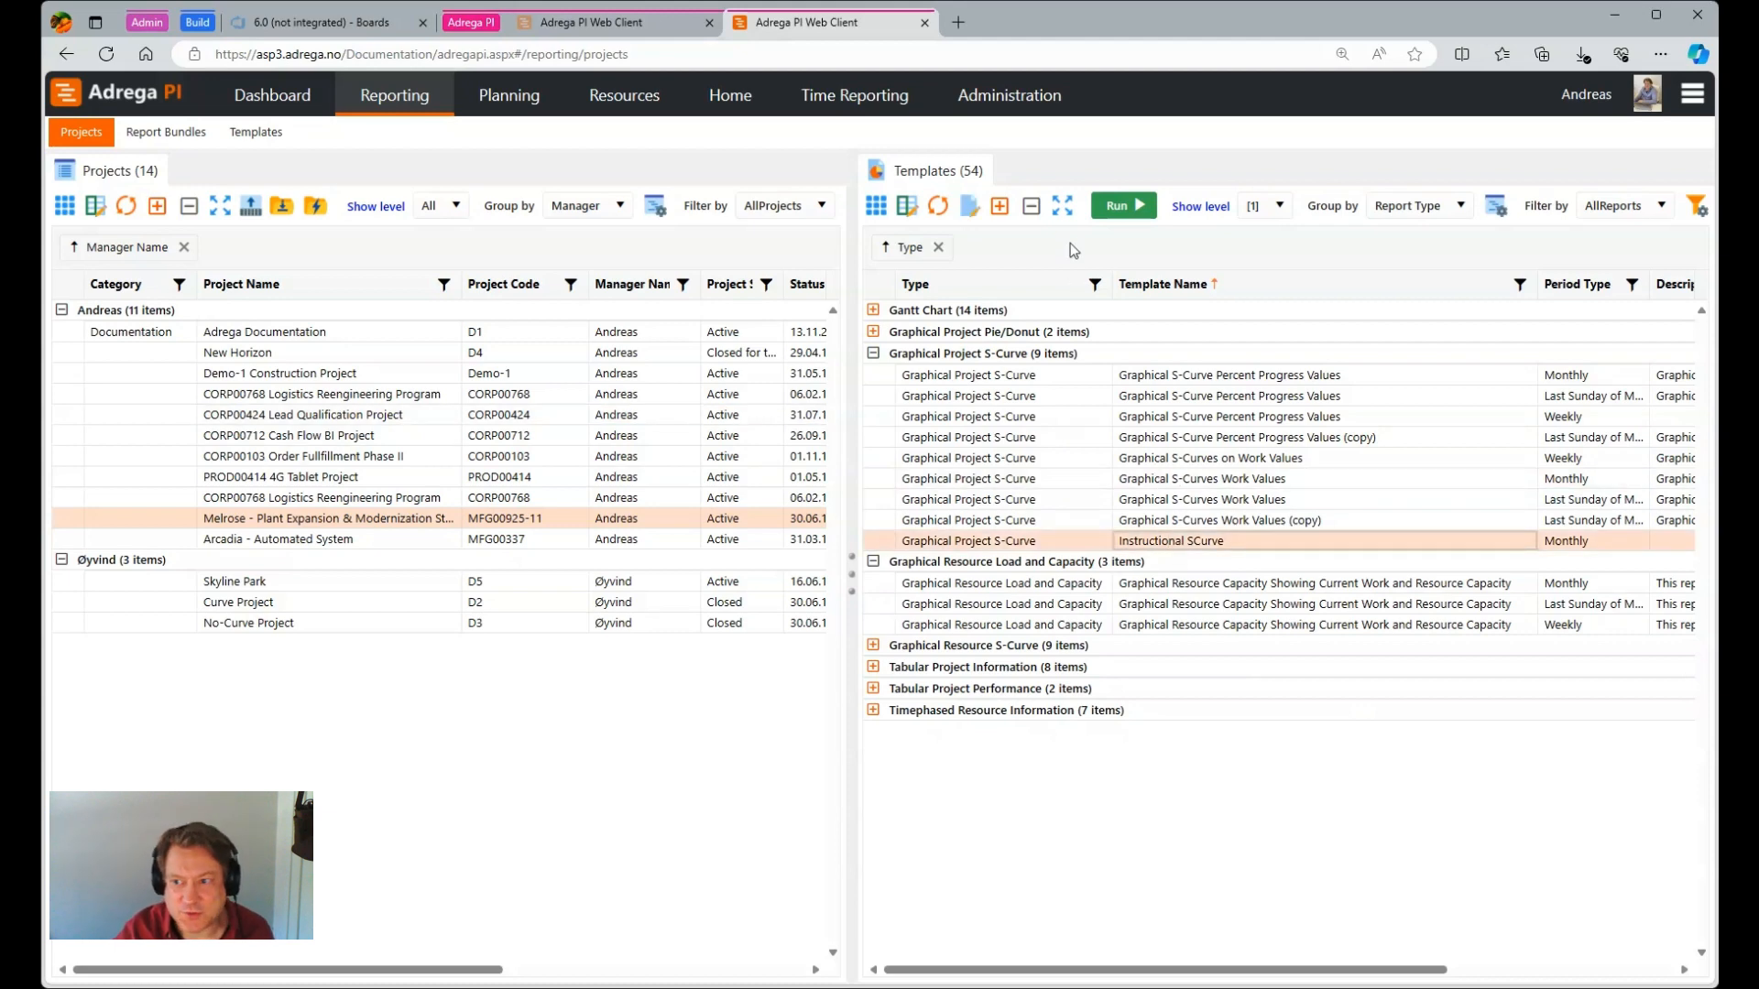
click(1119, 206)
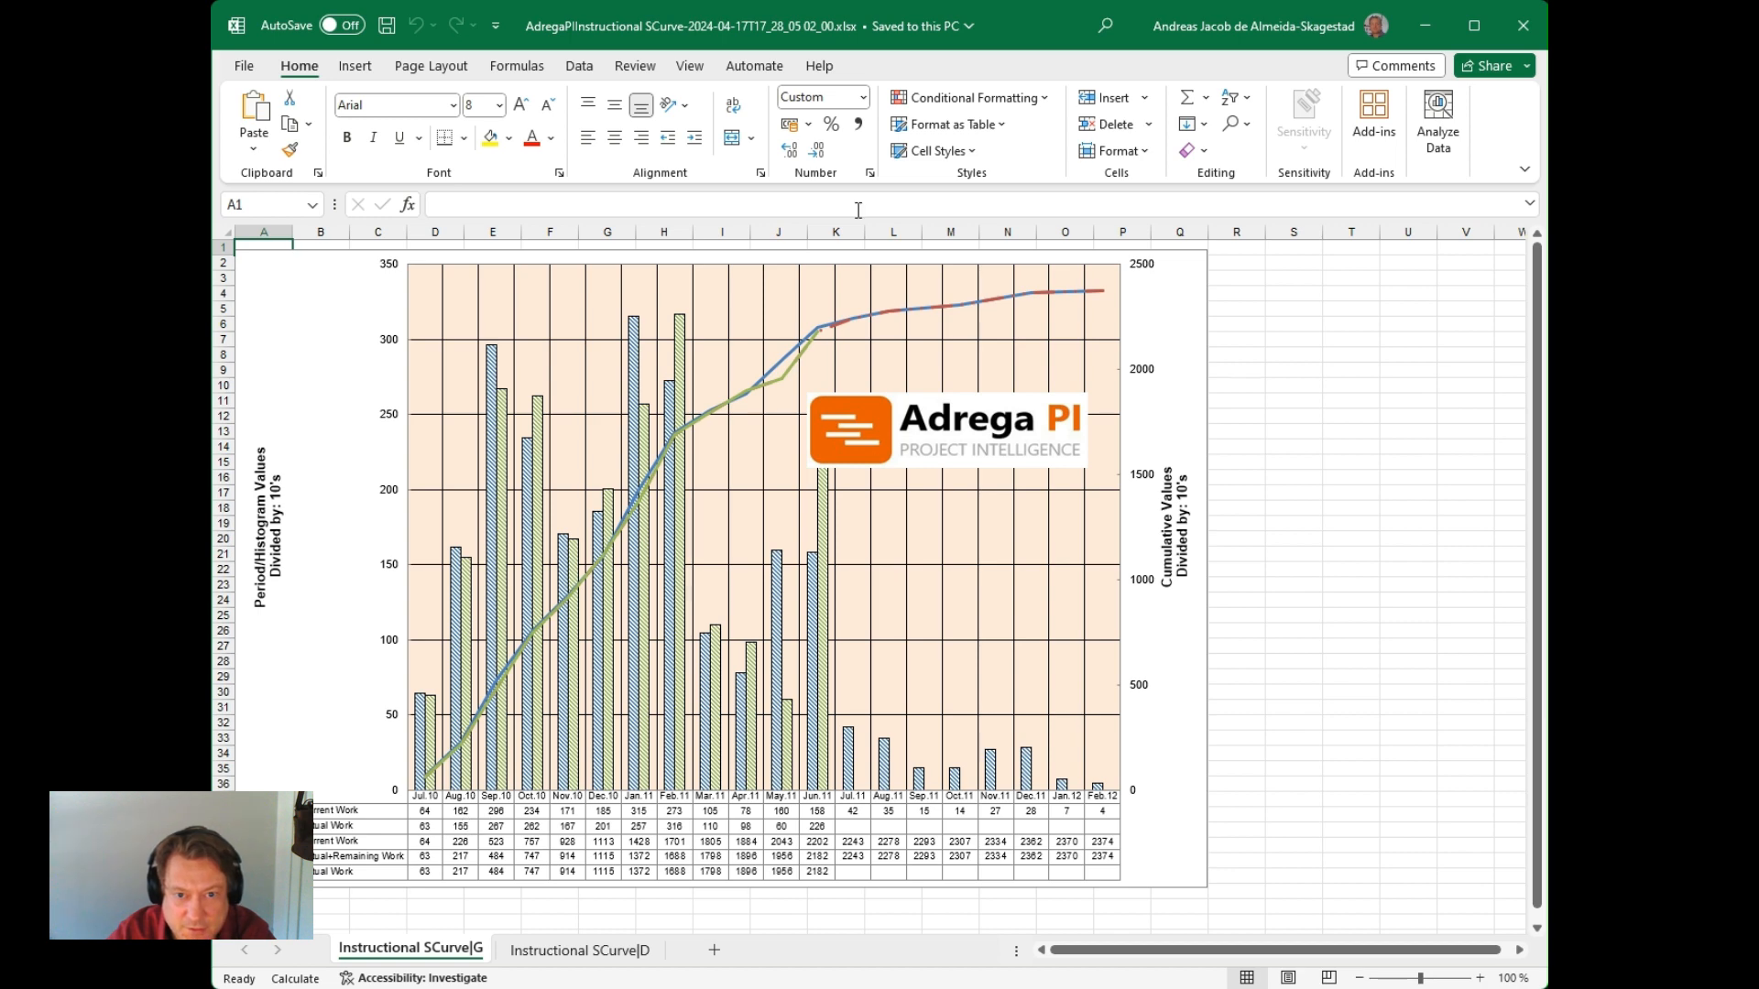
- In Excel, examine the print preview of the S-curve sheet for the header and logo layout, and return to the worksheet
click(245, 67)
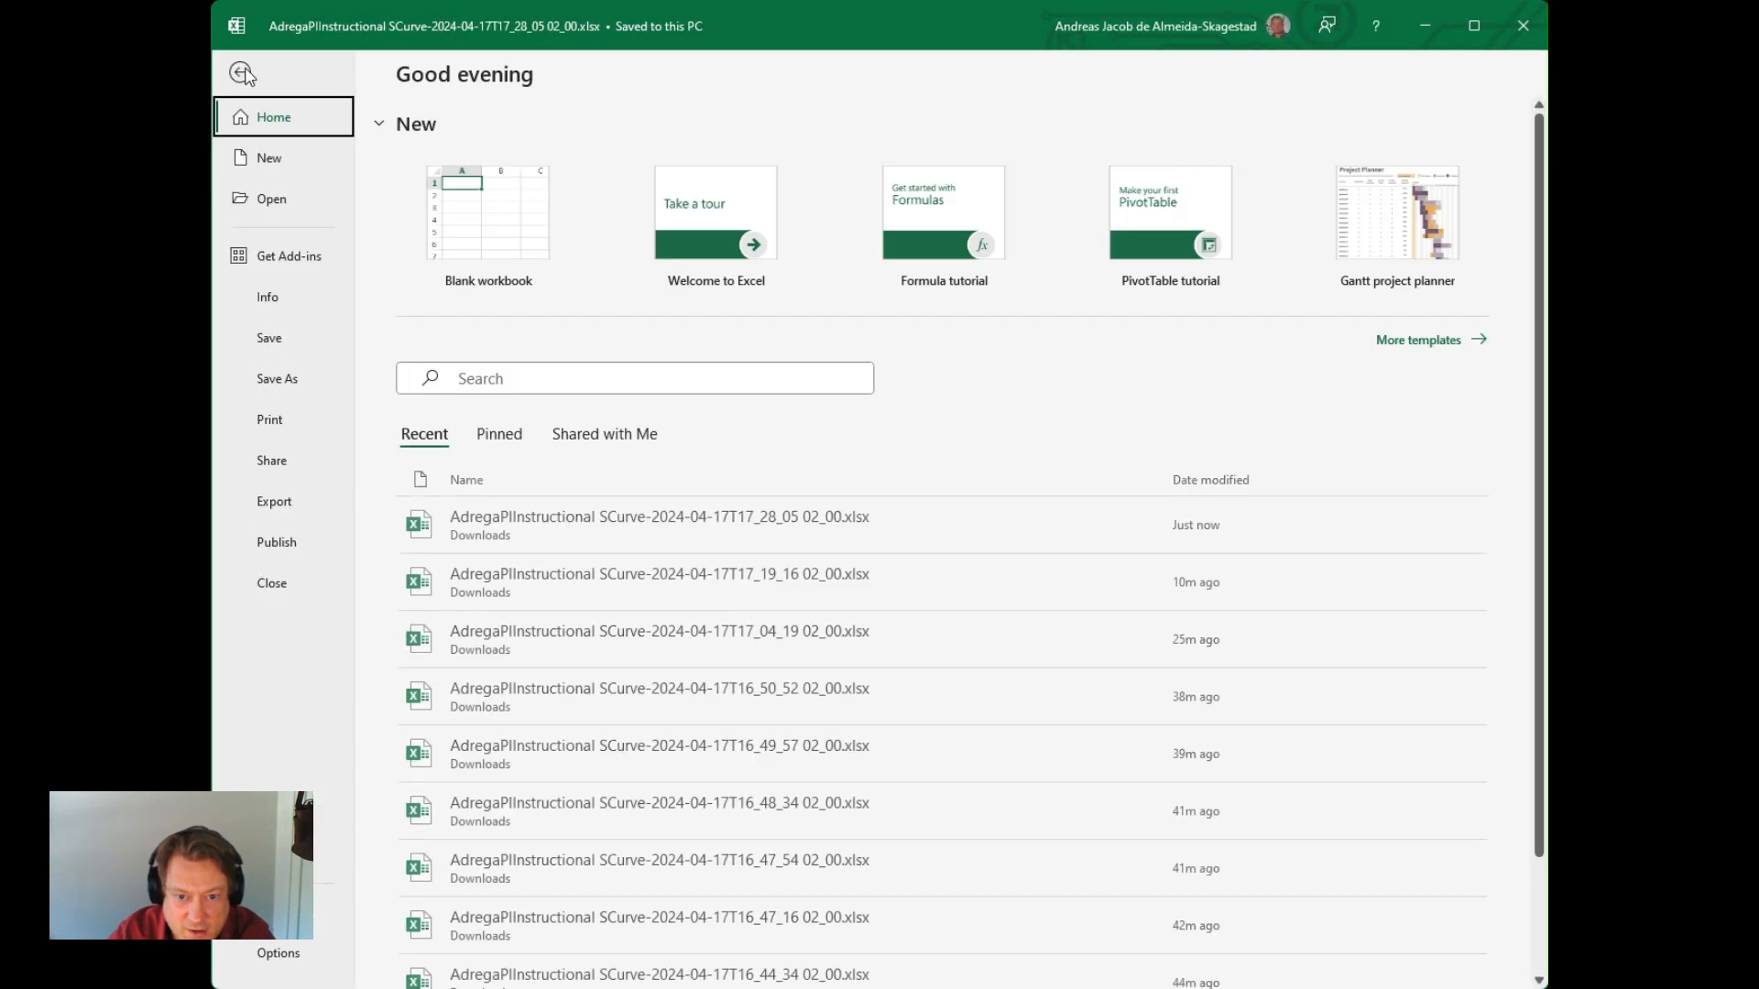
click(274, 429)
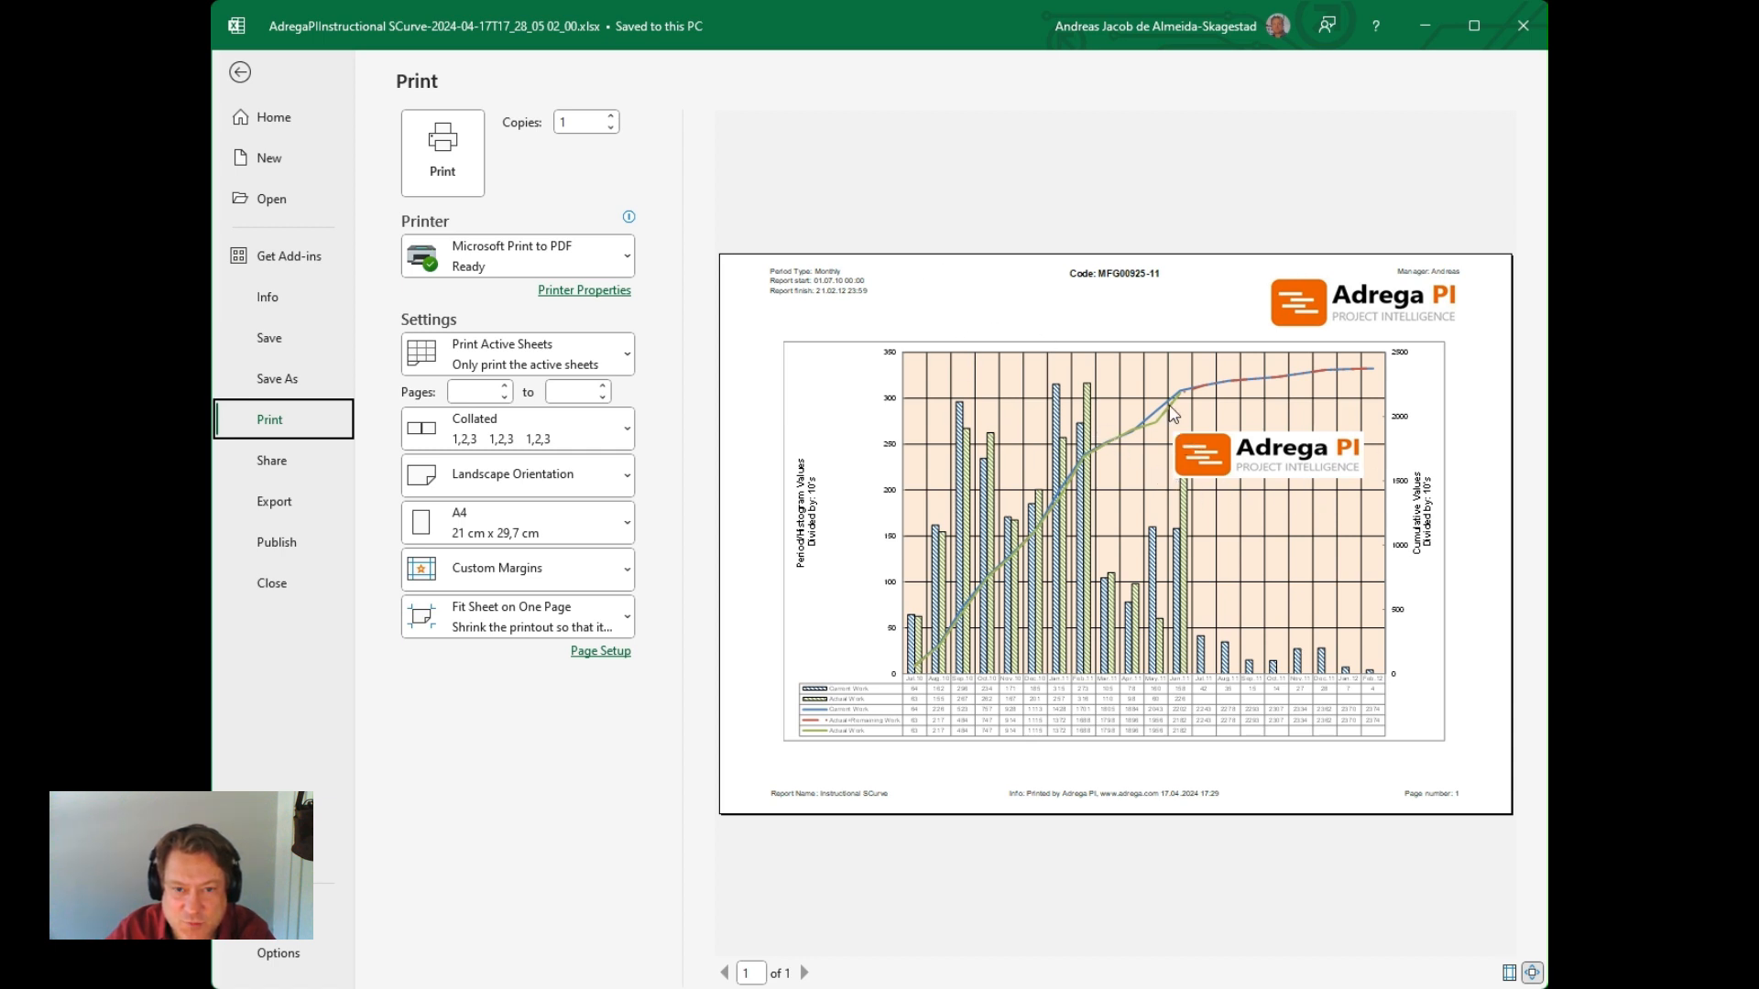
click(240, 75)
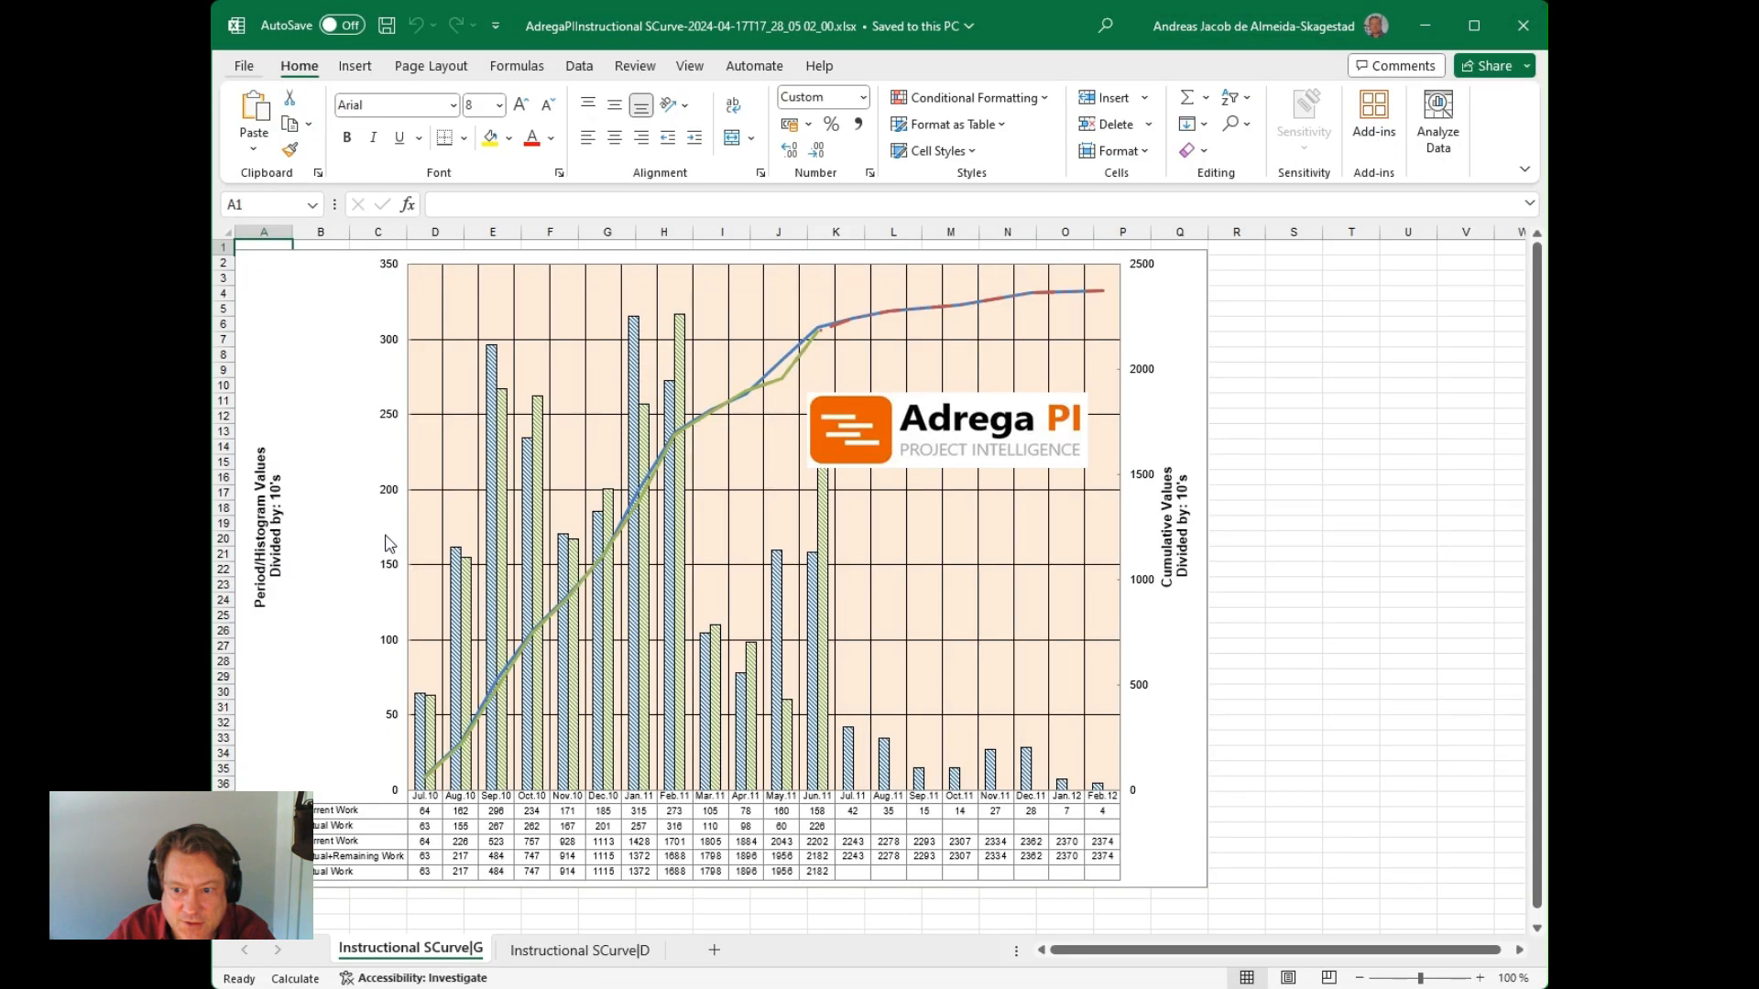
- Delete the Adrega PI logo placed over the chart and show the sheet's print preview
click(948, 449)
key(Delete)
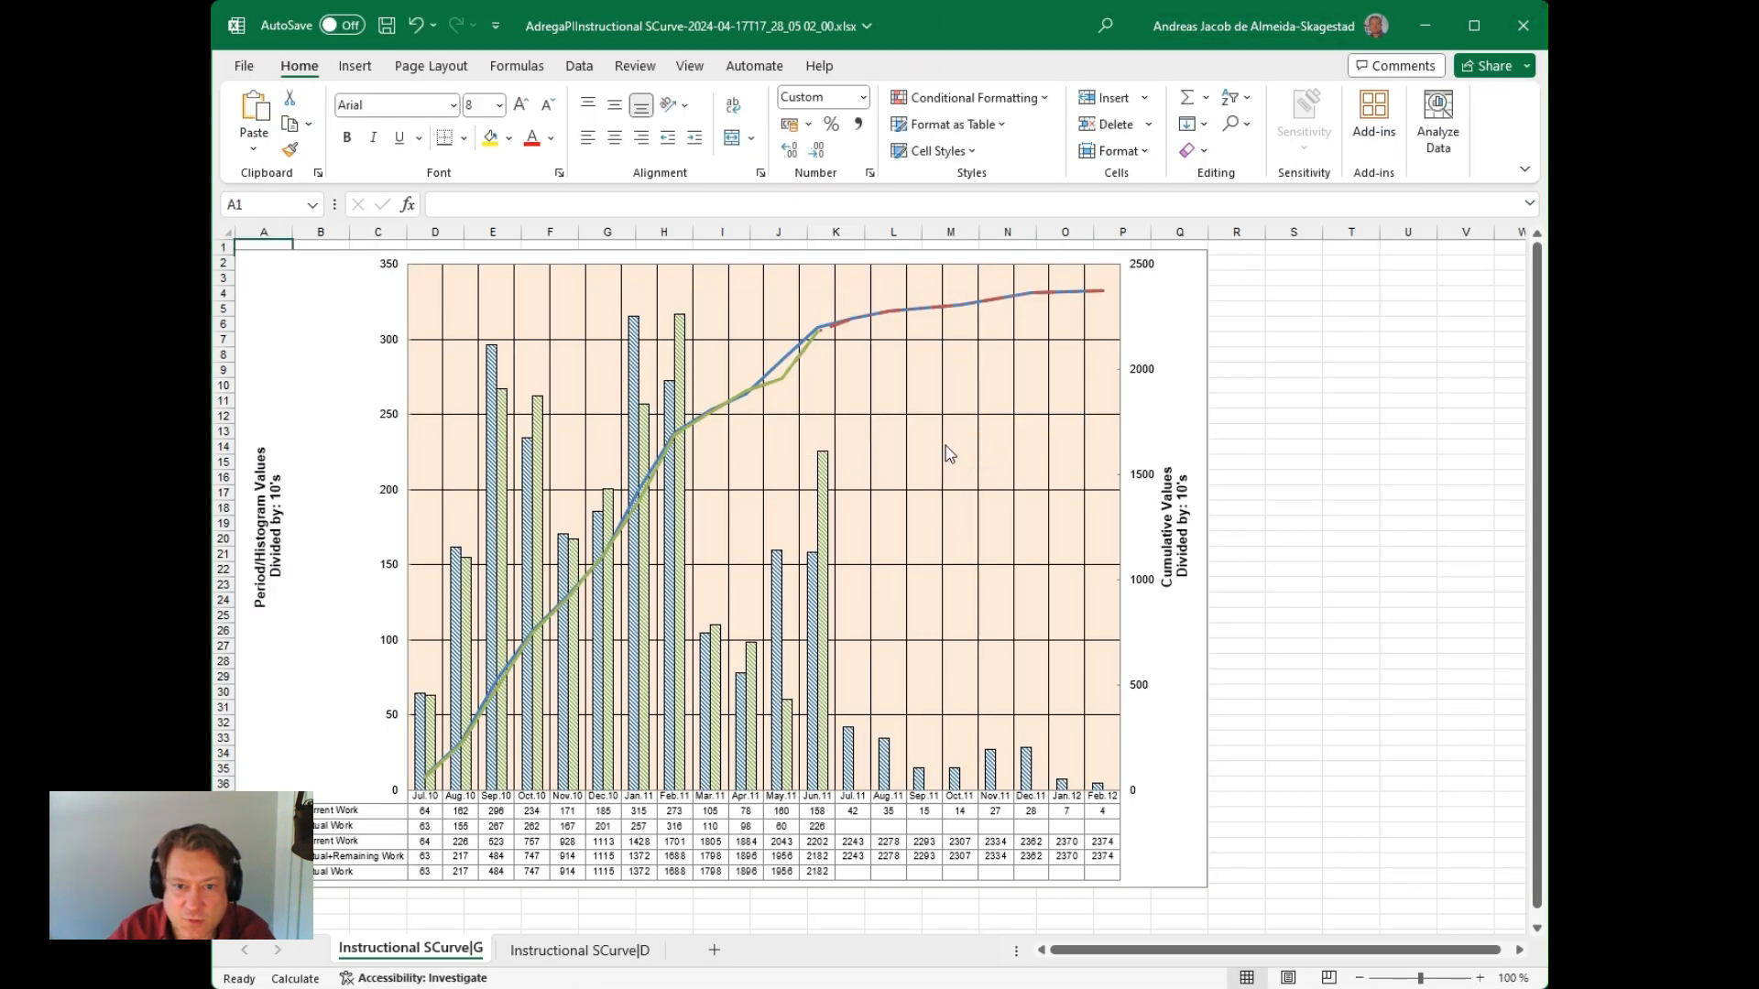
click(244, 66)
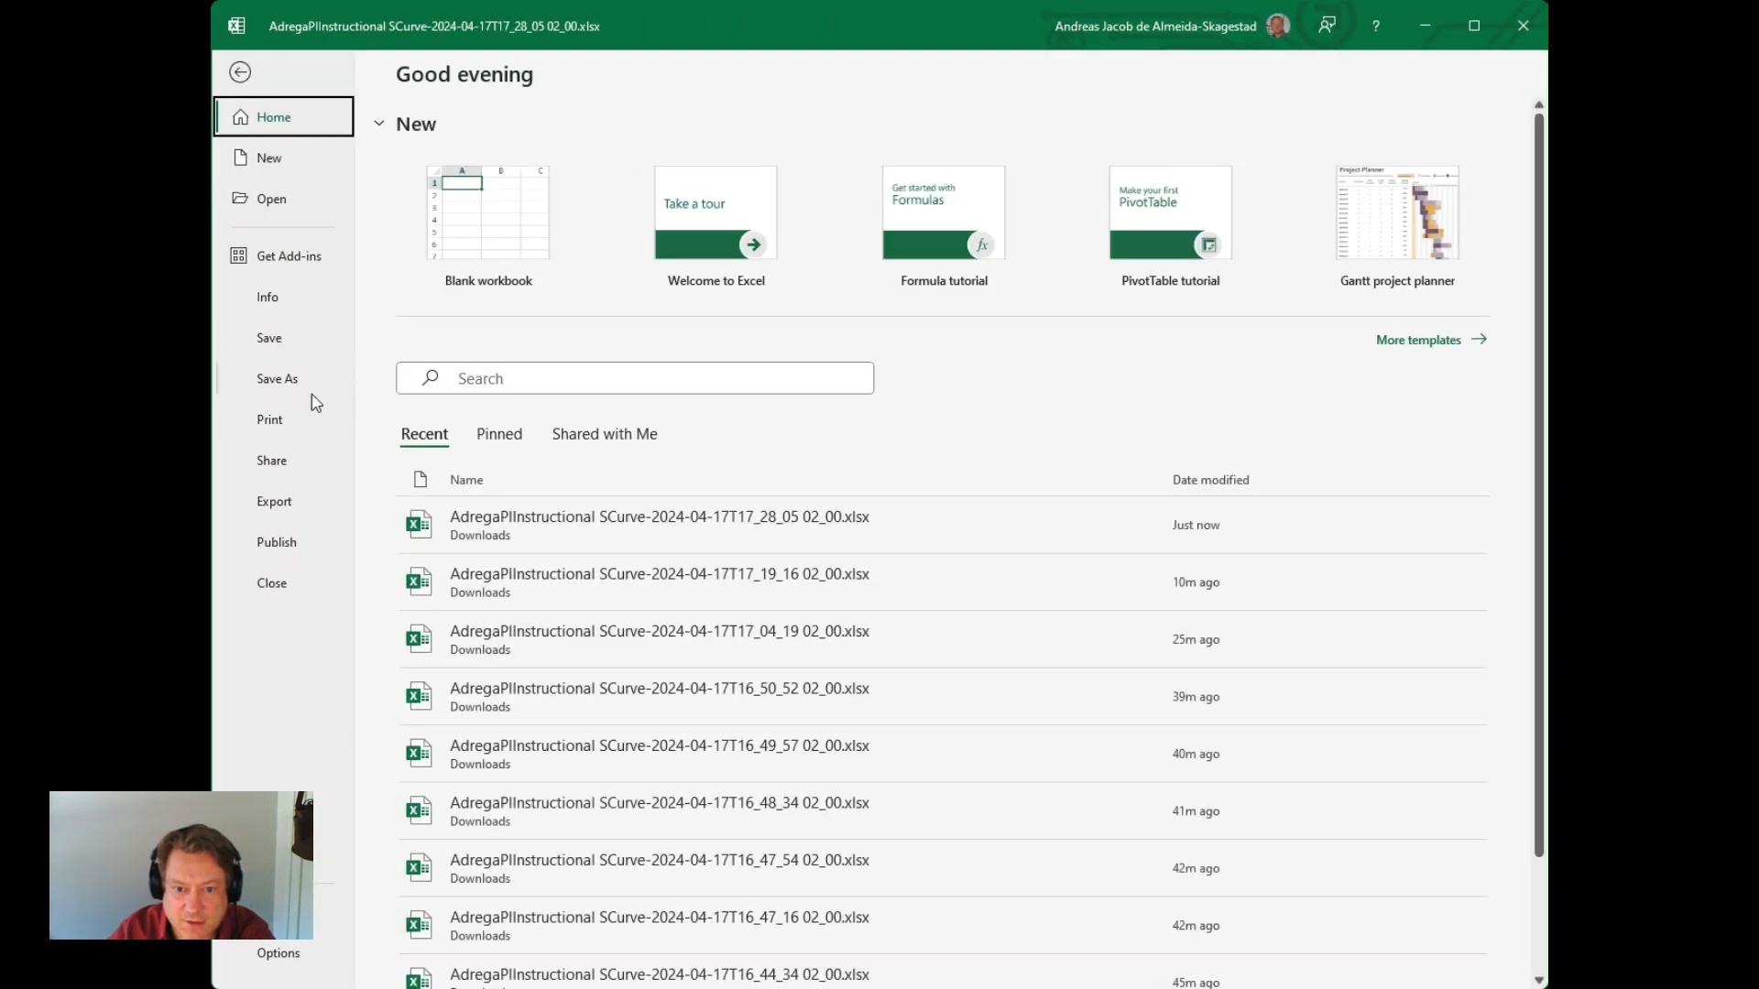
click(275, 420)
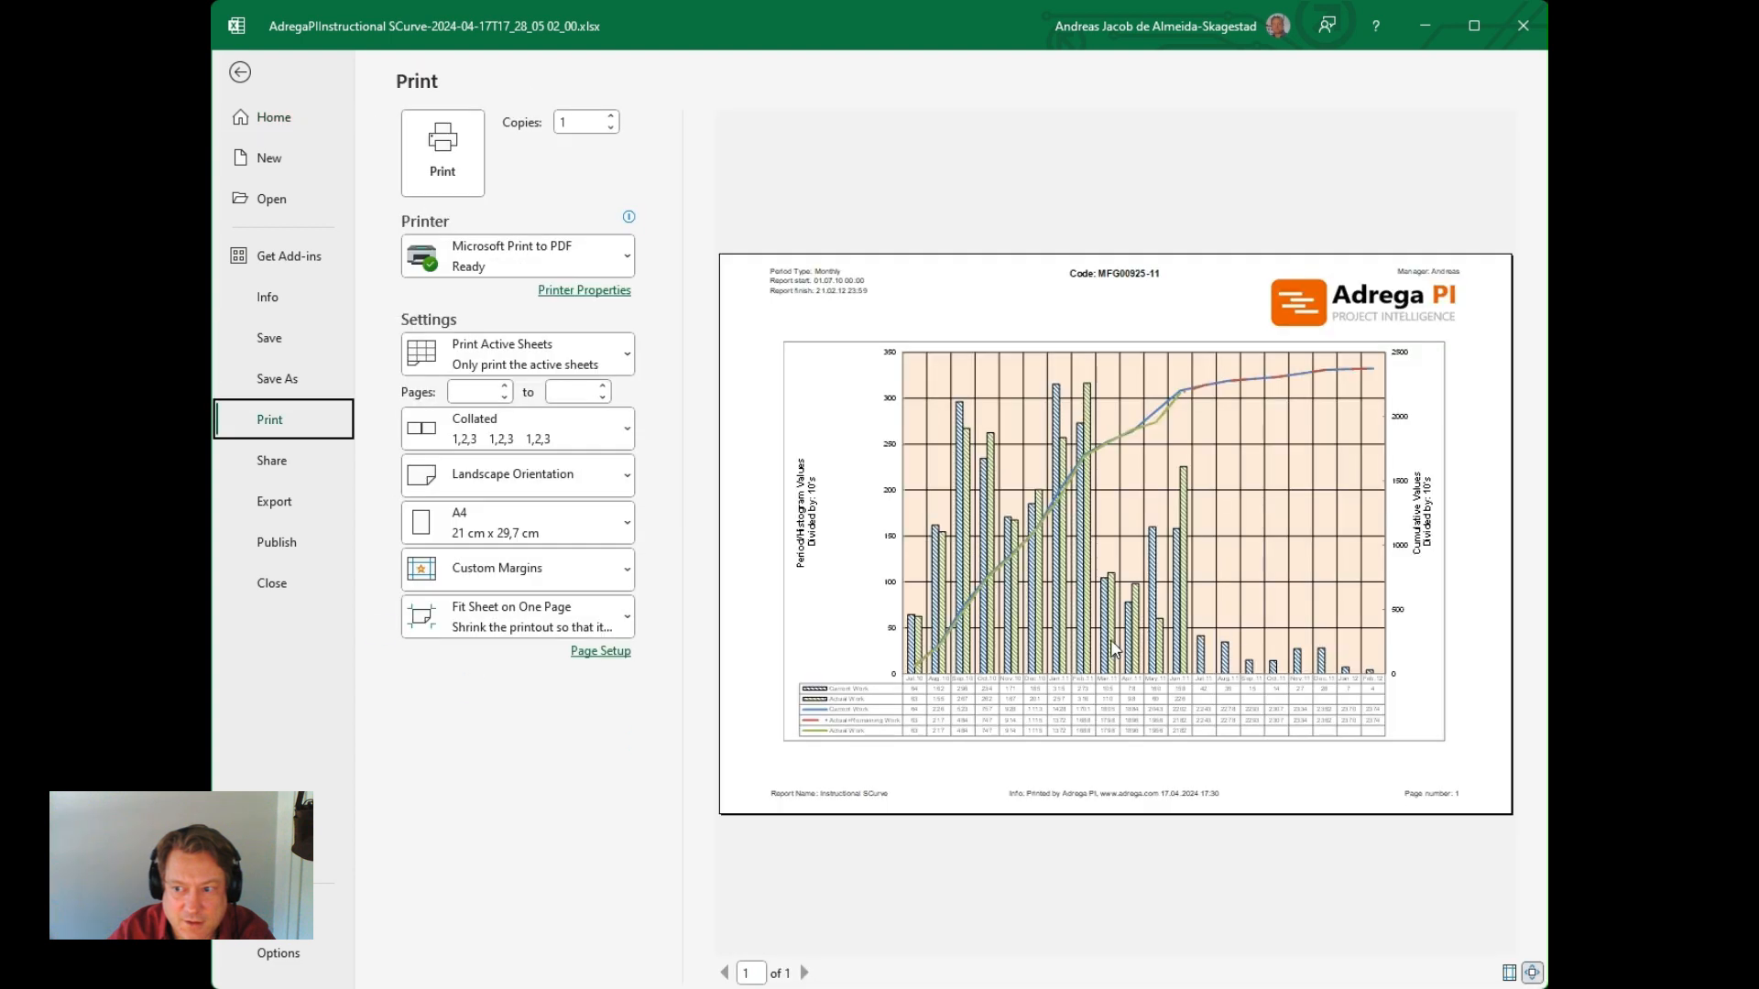